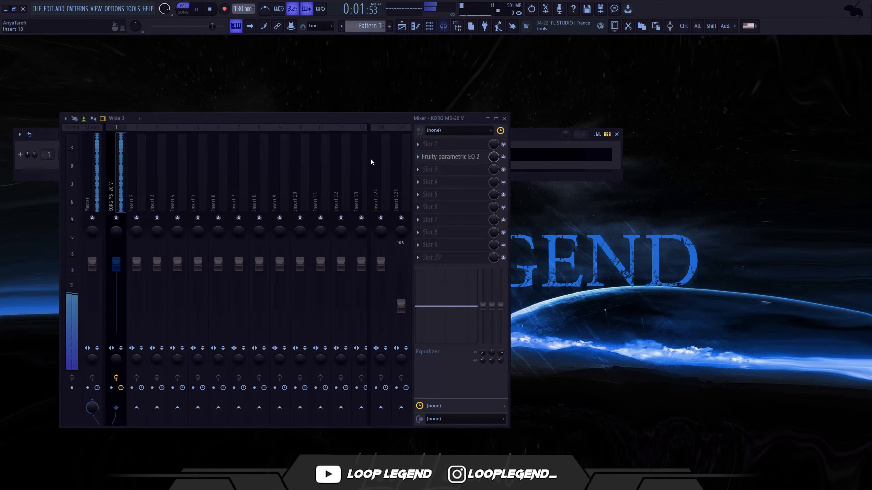
# Load the Crystalline effect in an empty slot of the KORG MS-20 V mixer track
pyautogui.click(371, 160)
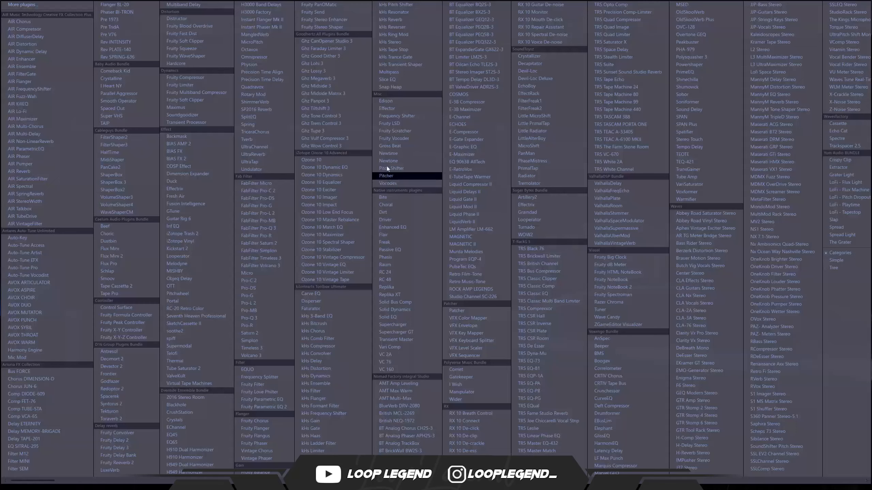
pyautogui.click(112, 78)
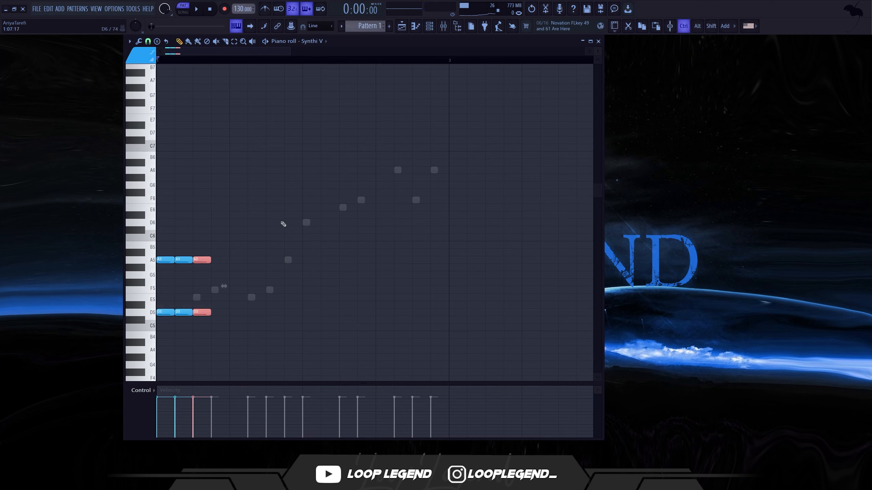
# Add a fourth A5 and D5 note pair, raise the first two A5 notes an octave to A6, and play the pattern
pyautogui.moveTo(258, 252); pyautogui.dragTo(205, 305)
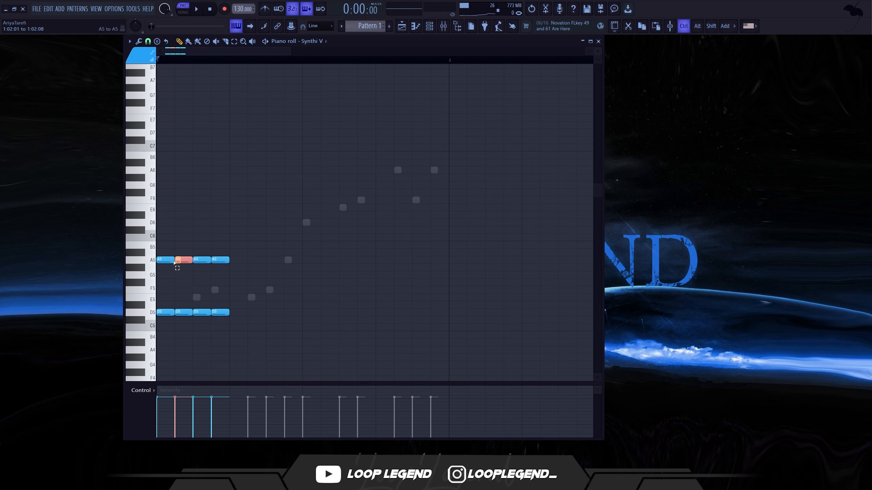
pyautogui.moveTo(173, 263); pyautogui.dragTo(170, 262)
pyautogui.hotkey('ctrl', 'Up')
pyautogui.press('space')
pyautogui.press('space')
# Stretch all the Synthi V notes to double length so that they fill half of bar 1, and play them back
pyautogui.moveTo(302, 114); pyautogui.dragTo(157, 344)
pyautogui.scroll(1, 233, 253)
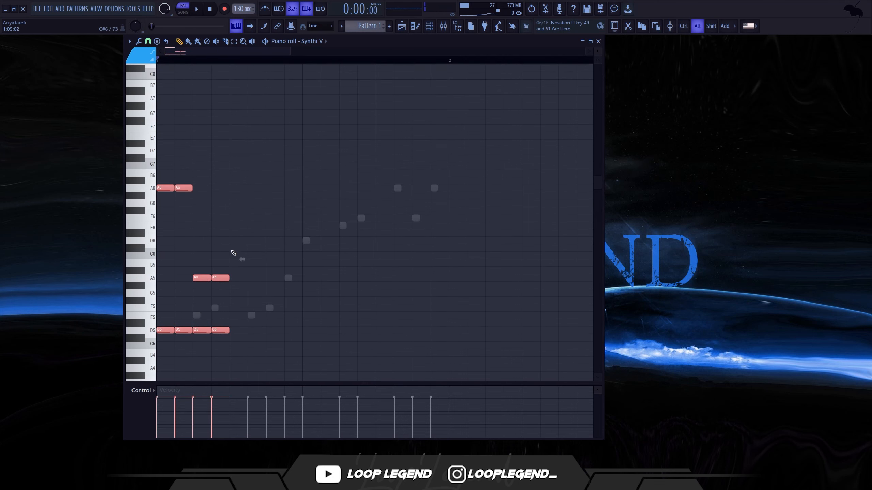
pyautogui.moveTo(242, 261); pyautogui.dragTo(296, 258)
pyautogui.press('space')
pyautogui.moveTo(386, 177); pyautogui.dragTo(365, 223)
pyautogui.scroll(-2, 369, 114)
pyautogui.press('space')
# Duplicate the Synthi V phrase into bar 2 and repeat it in the second half of that bar
pyautogui.hotkey('ctrl', 'a')
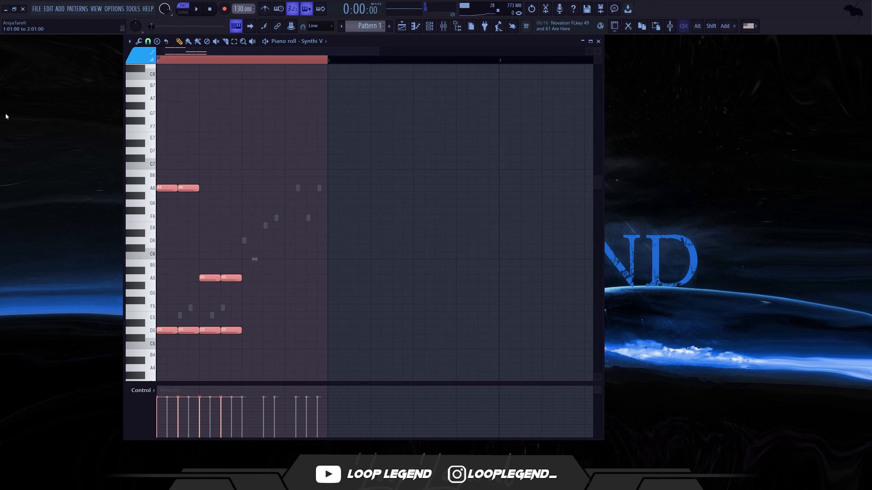
pyautogui.hotkey('ctrl', 'b')
pyautogui.scroll(-2, 319, 234)
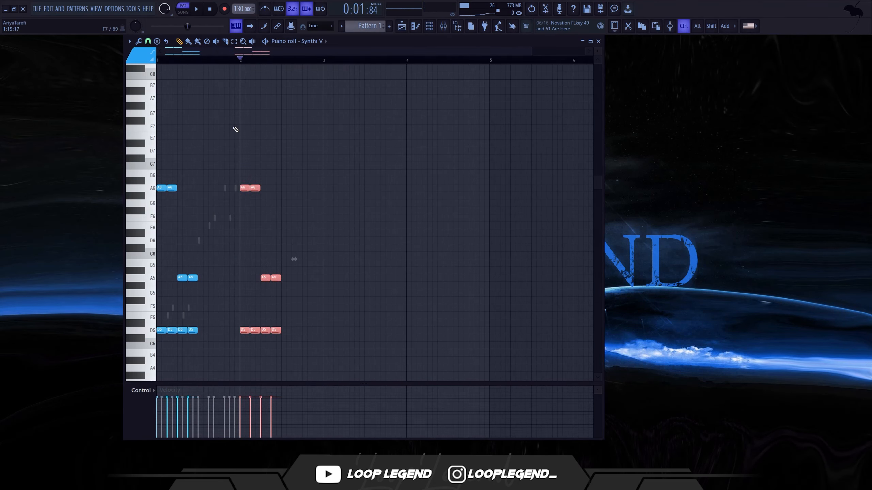
pyautogui.scroll(2, 311, 267)
pyautogui.press('space')
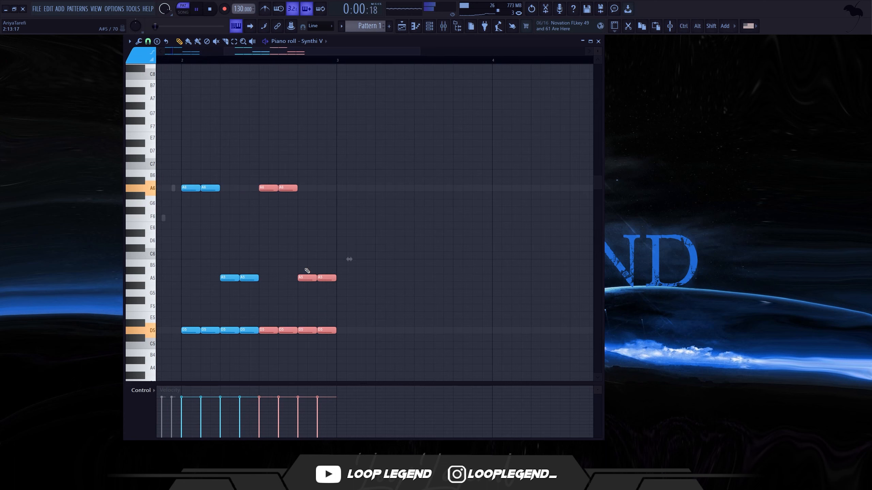
# Raise the notes in the second half of bar 2 by an octave, and the last two D6 notes another octave to D7
pyautogui.hotkey('ctrl', 'Up')
pyautogui.moveTo(304, 237); pyautogui.dragTo(330, 246)
pyautogui.hotkey('ctrl', 'Up')
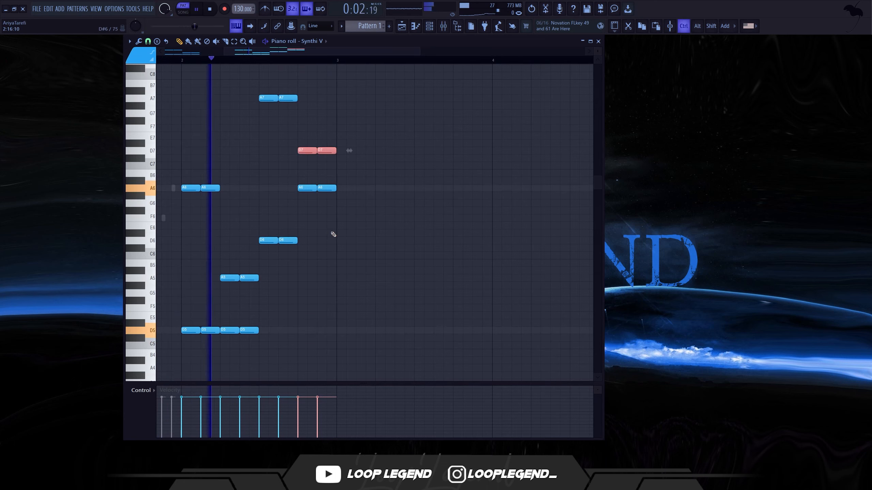
# Flip the last six arpeggio notes of bar 2, starting at D6, so that their order is reversed in time
pyautogui.scroll(-1, 317, 242)
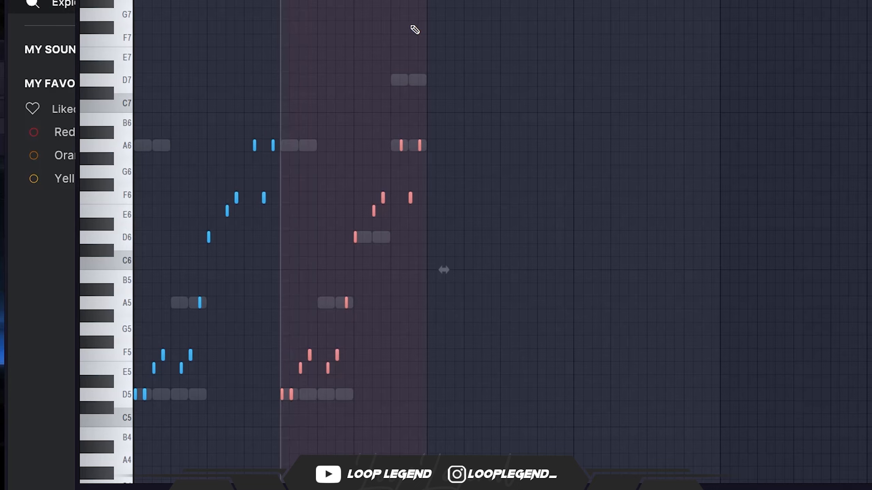
pyautogui.scroll(3, 383, 238)
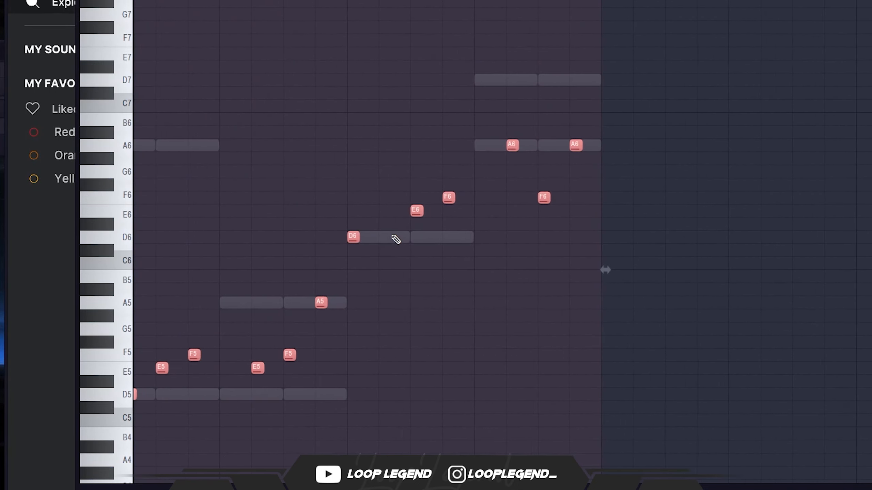
pyautogui.moveTo(349, 256); pyautogui.dragTo(644, 82)
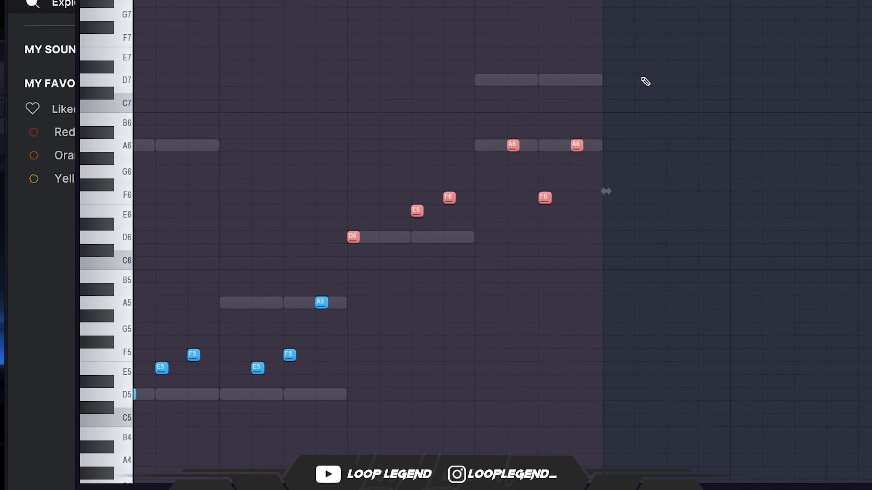
pyautogui.hotkey('alt', 'y')
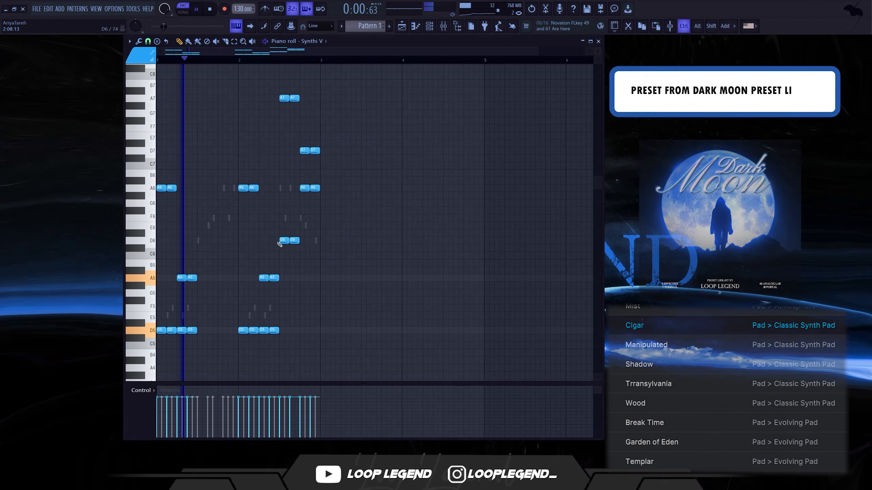
# Delete the second A7 and second D7 notes in bar 2, and duplicate the two-bar Synthi V phrase into the following bars
pyautogui.scroll(3, 279, 242)
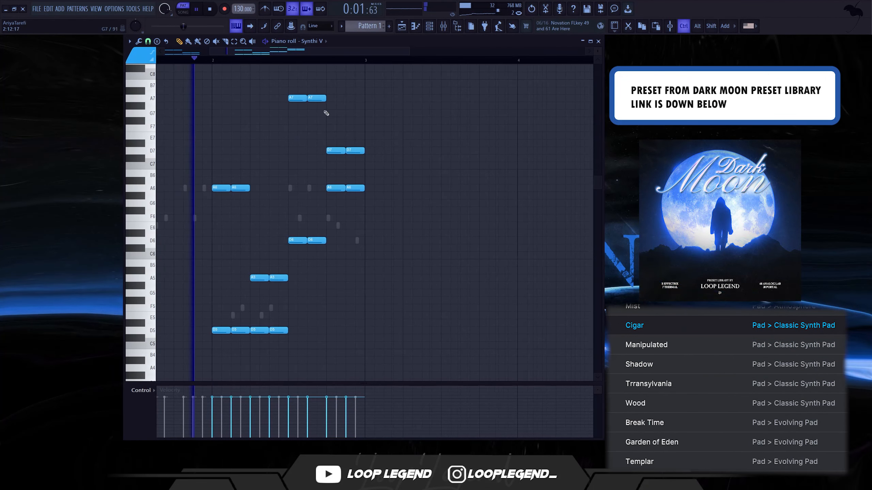
pyautogui.rightClick(317, 98)
pyautogui.rightClick(357, 150)
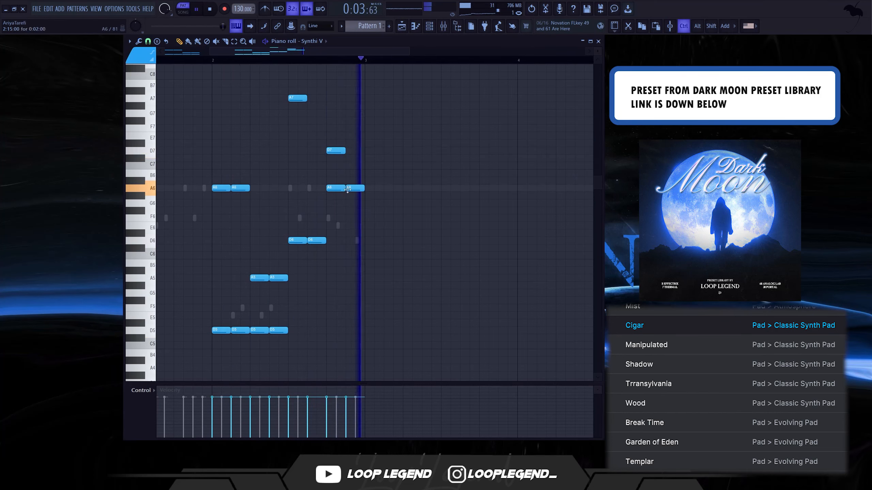
pyautogui.scroll(-3, 340, 213)
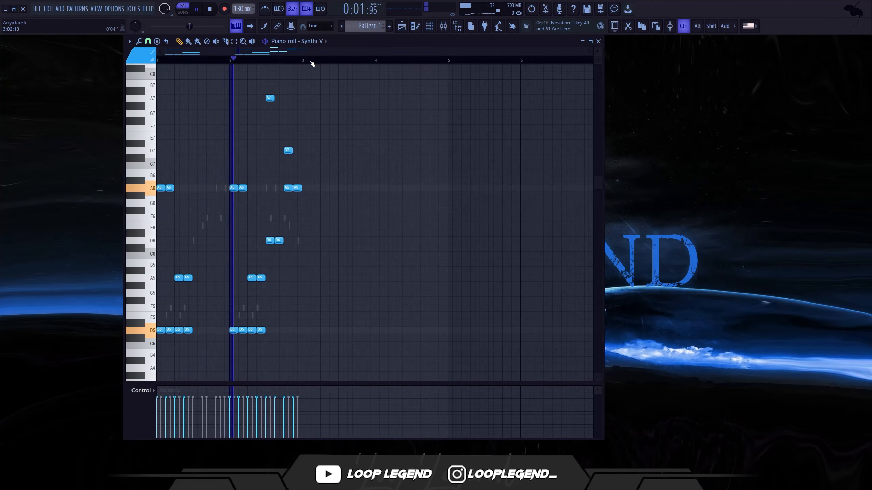
pyautogui.hotkey('ctrl', 'b')
# Open Analog Lab V and load one of the Loop Legend user presets
pyautogui.click(331, 41)
pyautogui.click(310, 70)
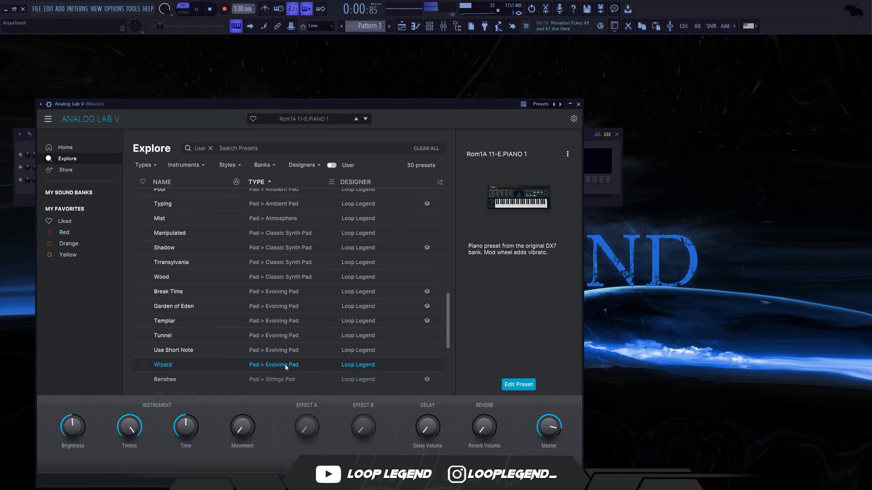
pyautogui.scroll(-5, 283, 374)
pyautogui.click(292, 359)
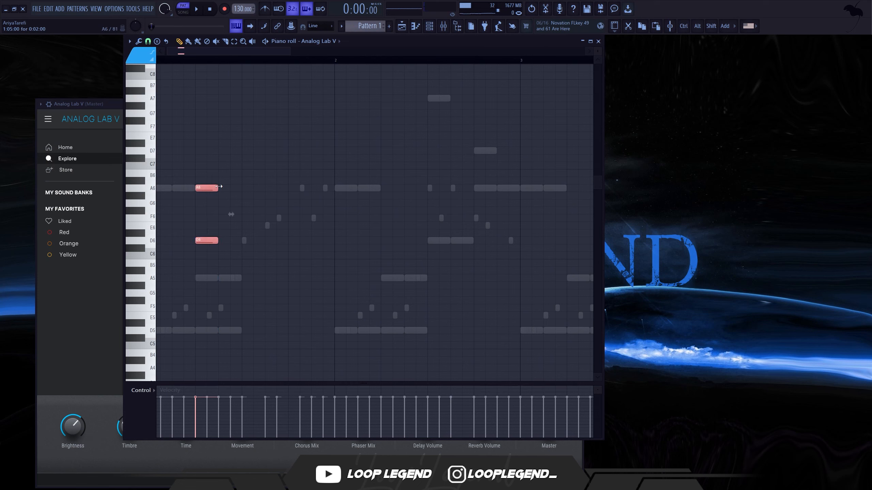
# Lengthen the A6 and D6 chord in bar 1 of the Analog Lab V part and add two short A6 notes after it
pyautogui.click(252, 190)
pyautogui.rightClick(259, 189)
pyautogui.click(259, 189)
pyautogui.keyDown('ctrl'); pyautogui.moveTo(260, 188); pyautogui.dragTo(311, 202); pyautogui.keyUp('ctrl')
pyautogui.hotkey('shift', 'd')
pyautogui.rightClick(263, 189)
pyautogui.click(271, 189)
pyautogui.hotkey('shift', 'd')
pyautogui.click(302, 188)
pyautogui.hotkey('shift', 'd')
pyautogui.press('space')
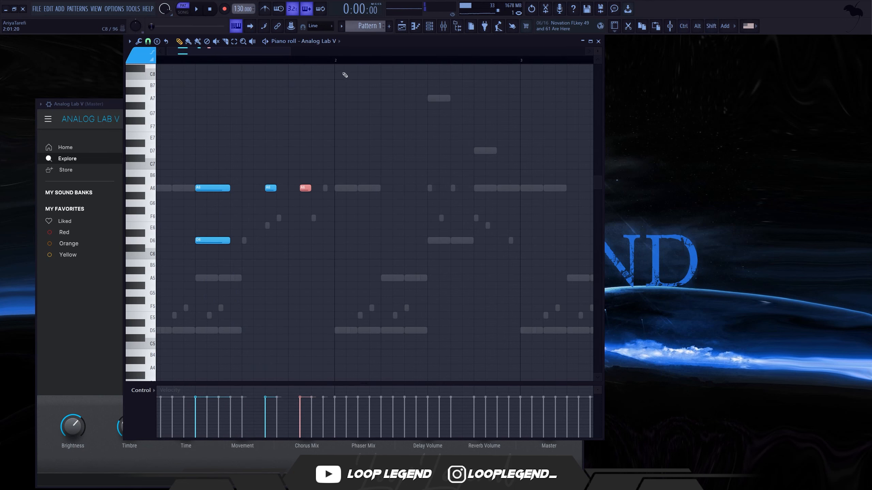
# Duplicate the Analog Lab V phrase into bar 2 and place a descending D6, A5, D5 run at the start of that bar
pyautogui.hotkey('ctrl', 'a')
pyautogui.hotkey('ctrl', 'b')
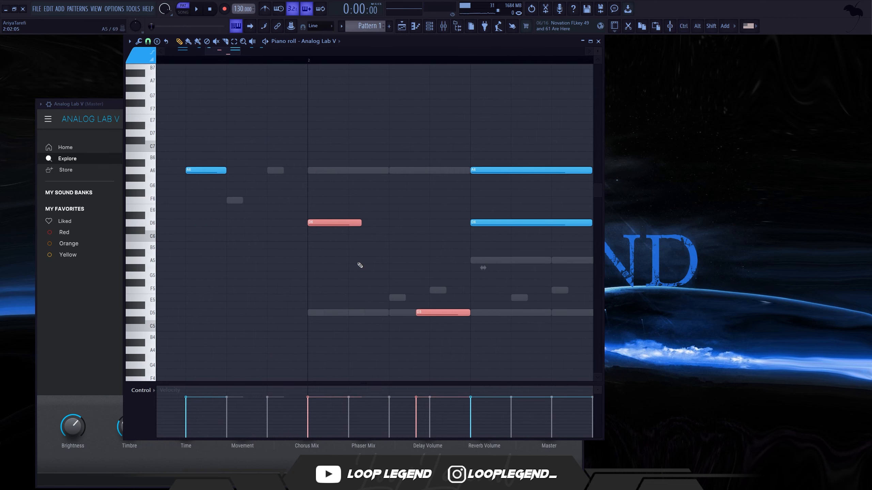
pyautogui.keyDown('ctrl'); pyautogui.moveTo(405, 326); pyautogui.dragTo(343, 206); pyautogui.keyUp('ctrl')
pyautogui.hotkey('shift', 'd')
pyautogui.press('space')
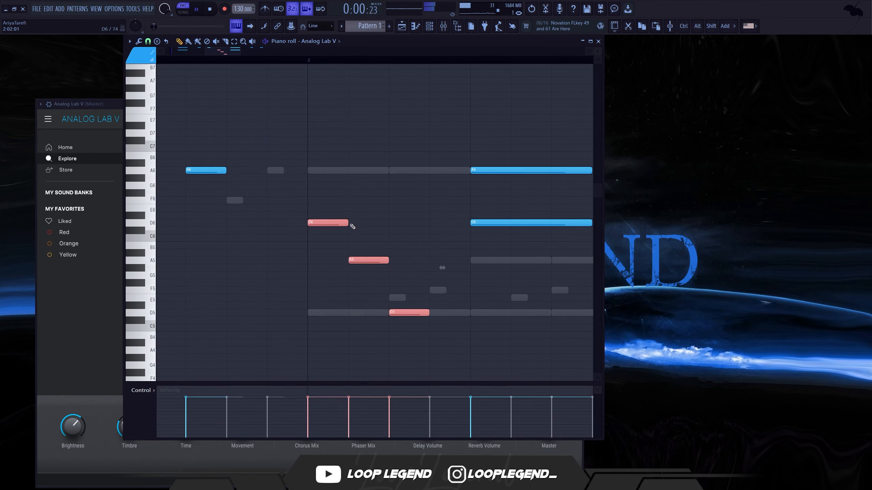
pyautogui.keyDown('ctrl'); pyautogui.scroll(-3, 333, 232); pyautogui.keyUp('ctrl')
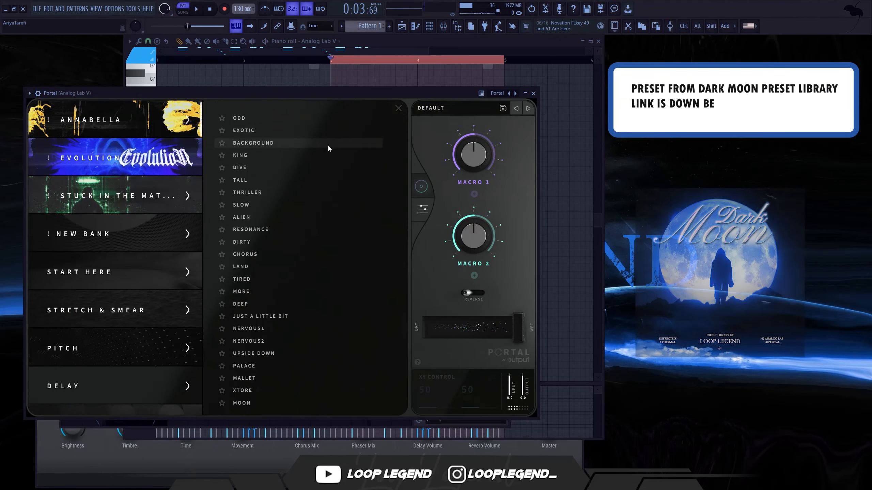
# Load a preset from the open bank in Portal on the Analog Lab V mixer track
pyautogui.click(279, 285)
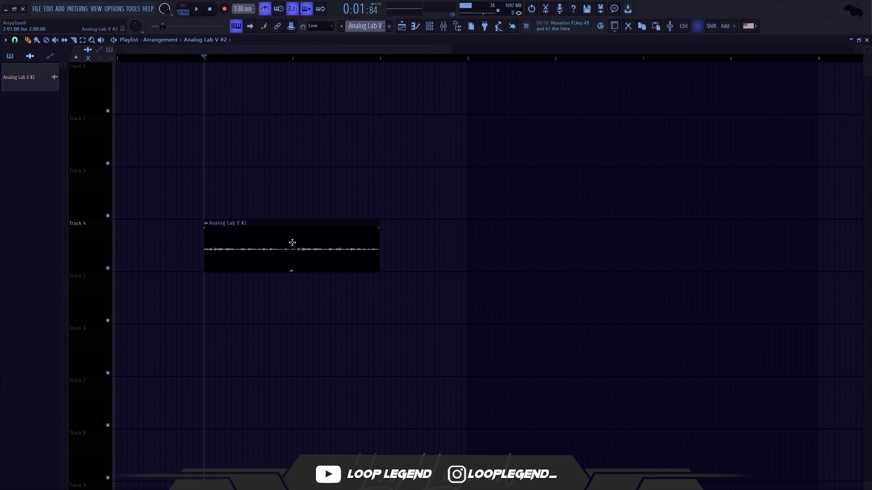
# Split the Analog Lab V #2 audio clip at bar 3, rearrange its halves to fill bars 1 to 4, and play it
pyautogui.moveTo(292, 241); pyautogui.dragTo(295, 183)
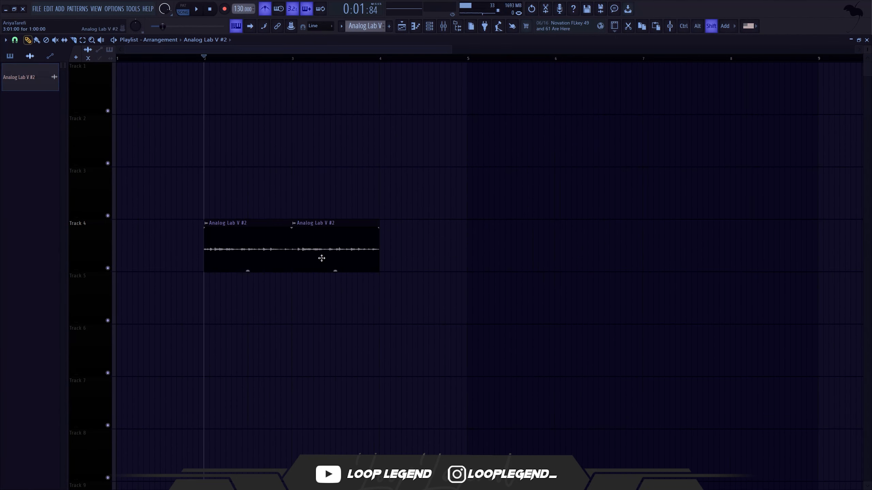
pyautogui.moveTo(343, 242); pyautogui.dragTo(89, 253)
pyautogui.moveTo(221, 233); pyautogui.dragTo(398, 240)
pyautogui.press('space')
# Set the declicking mode of the Analog Lab V #2 audio clip to Generic (bleeding)
pyautogui.doubleClick(399, 240)
pyautogui.click(125, 198)
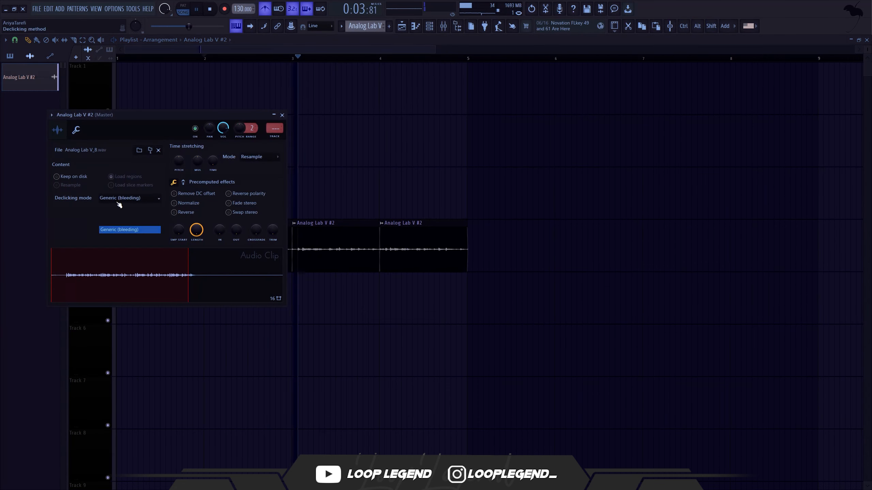
pyautogui.click(126, 228)
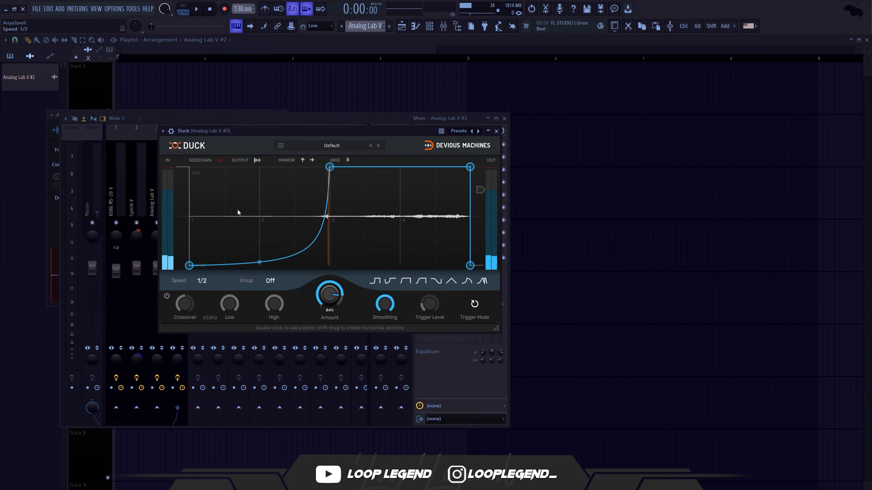
# Set the speed of Duck on the Analog Lab V #2 track to 1/16 and raise its Amount slightly during playback
pyautogui.moveTo(271, 129); pyautogui.dragTo(256, 128)
pyautogui.press('space')
pyautogui.click(186, 280)
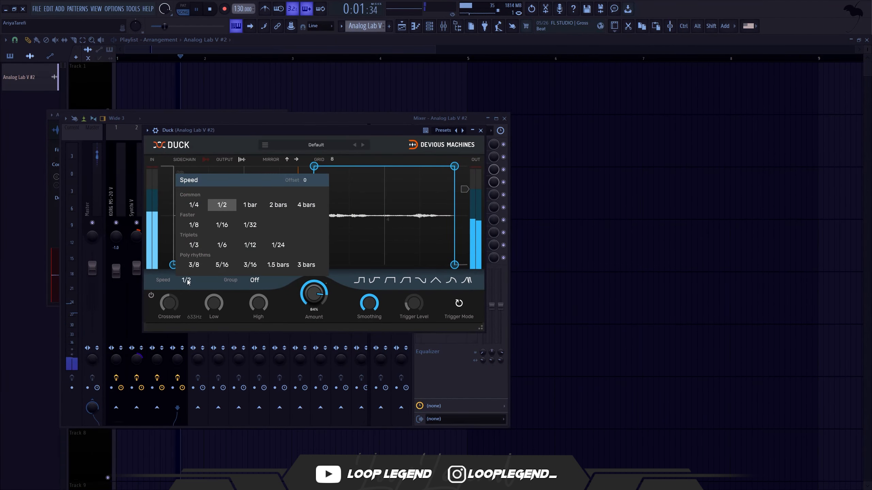
pyautogui.click(193, 225)
pyautogui.click(186, 280)
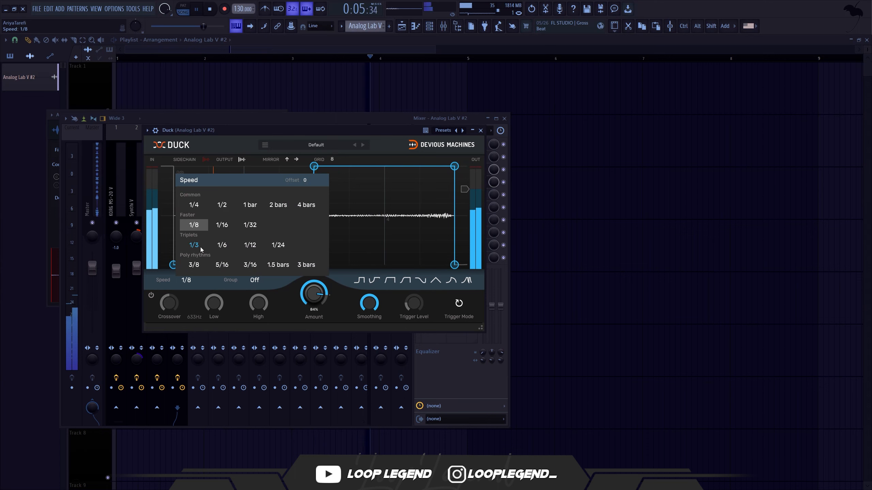
pyautogui.click(221, 225)
pyautogui.moveTo(314, 293)
pyautogui.mouseDown()
pyautogui.moveTo(313, 303)
pyautogui.moveTo(313, 281)
pyautogui.mouseUp()
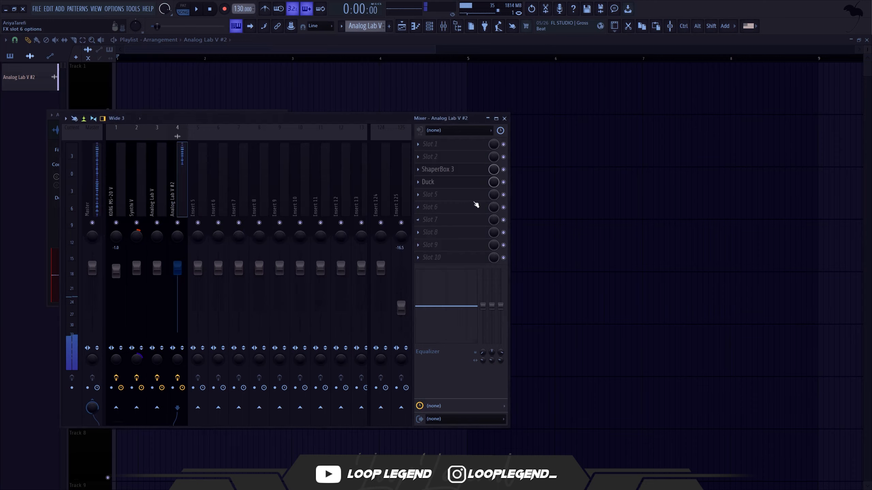
# Shape the Duck mix level automation in bar 1 to reach full level earlier, hold it, and drop to zero at bar 2
pyautogui.rightClick(299, 71)
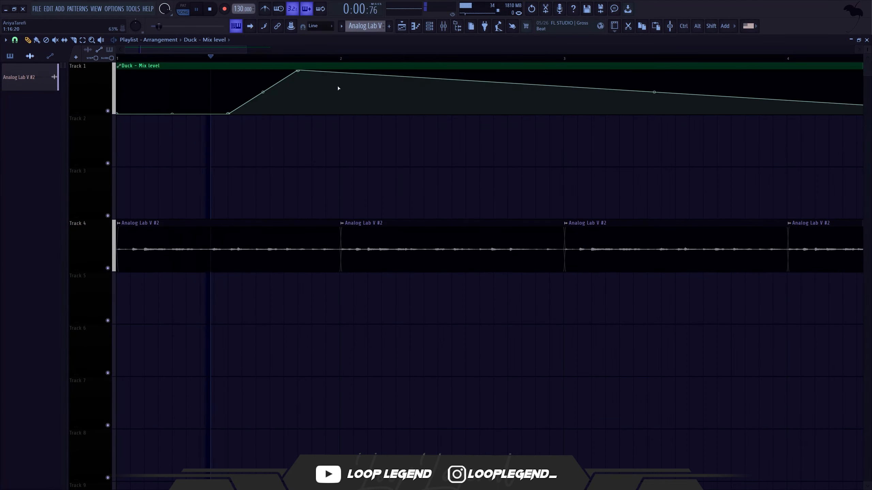
pyautogui.rightClick(340, 71)
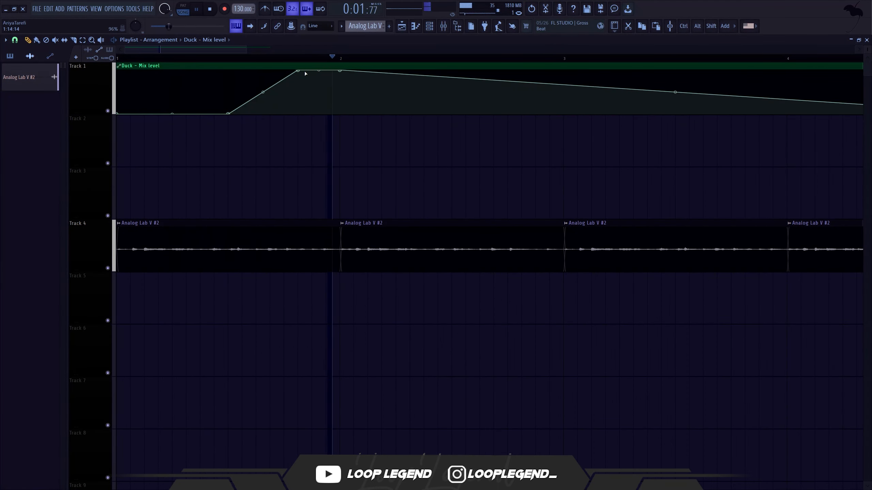
pyautogui.moveTo(298, 71); pyautogui.dragTo(284, 70)
pyautogui.rightClick(340, 113)
pyautogui.scroll(-5, 305, 169)
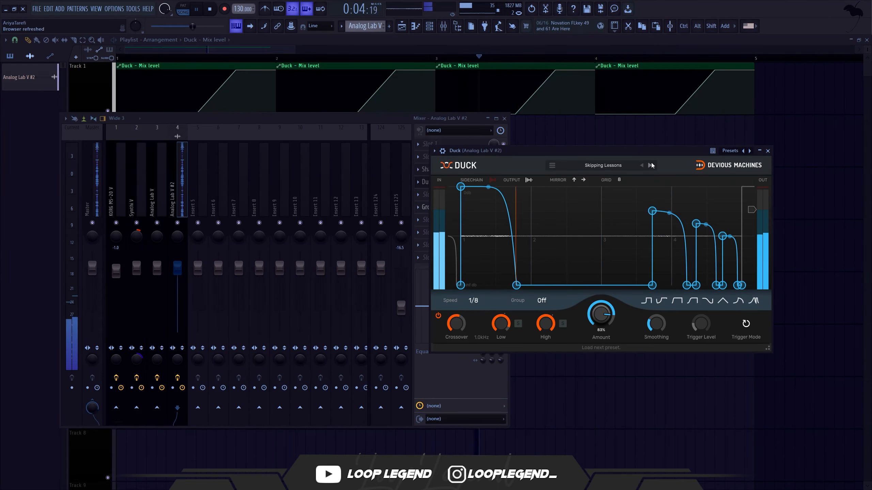
# Load the Skippy 1 preset in Duck on the Analog Lab V #2 track and open its speed choices
pyautogui.click(650, 165)
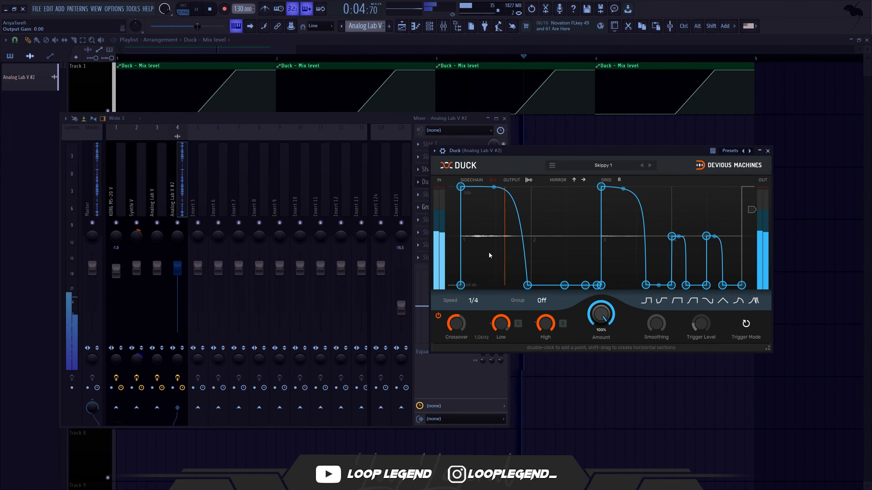
pyautogui.click(477, 300)
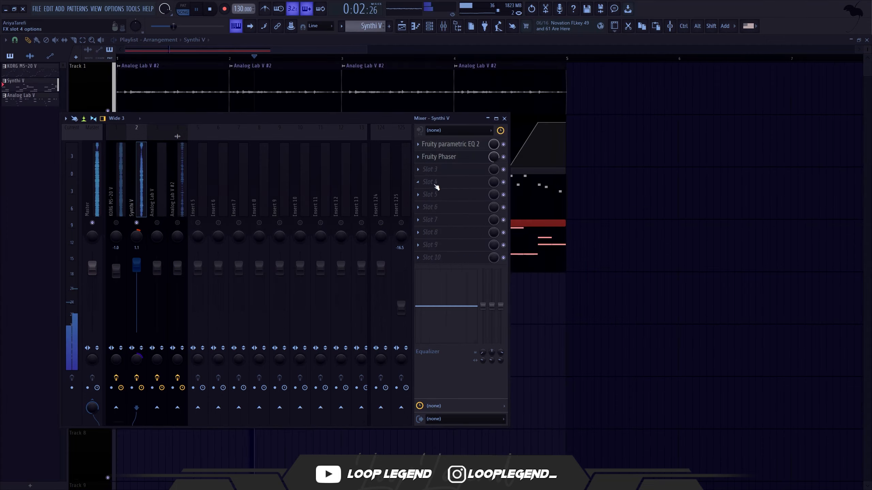
# Load Duck in slot 4 of the Synthi V mixer track
pyautogui.click(436, 187)
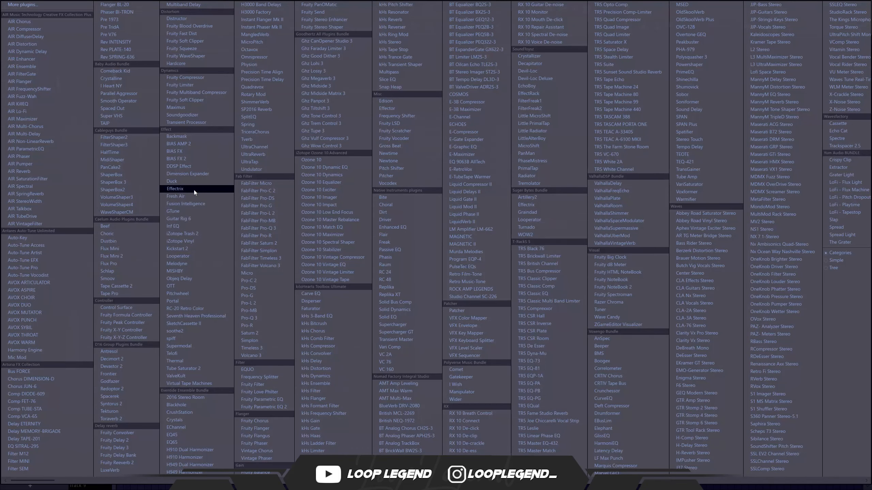
pyautogui.click(182, 181)
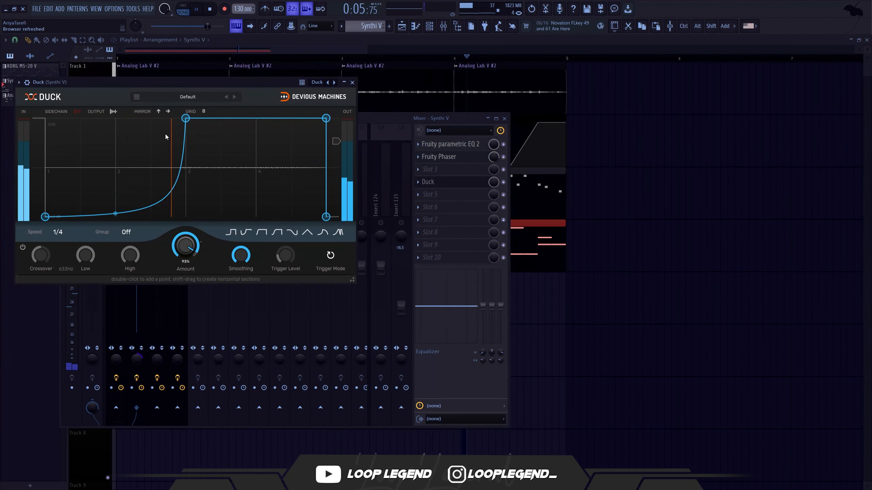
# Bend Duck's rising curve on the Synthi V track into a nearly straight ramp and set its speed to 1/8
pyautogui.moveTo(115, 214); pyautogui.dragTo(115, 154)
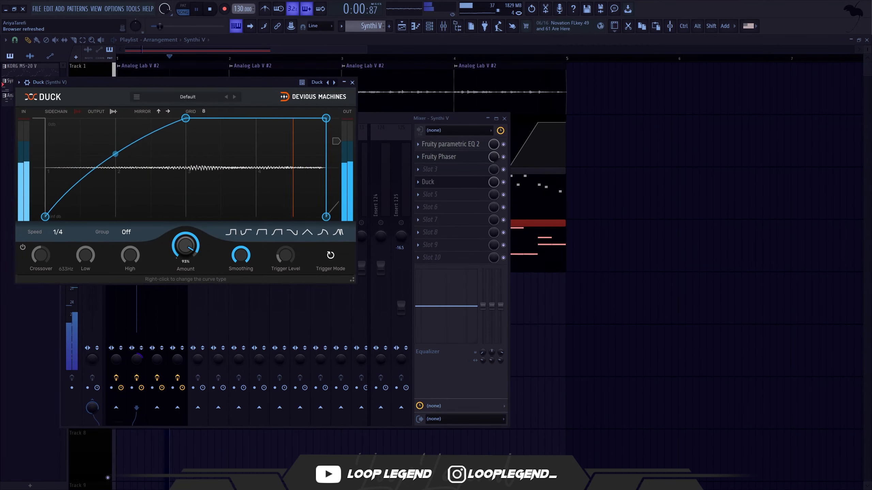
pyautogui.click(58, 233)
pyautogui.click(65, 177)
pyautogui.moveTo(115, 154); pyautogui.dragTo(116, 167)
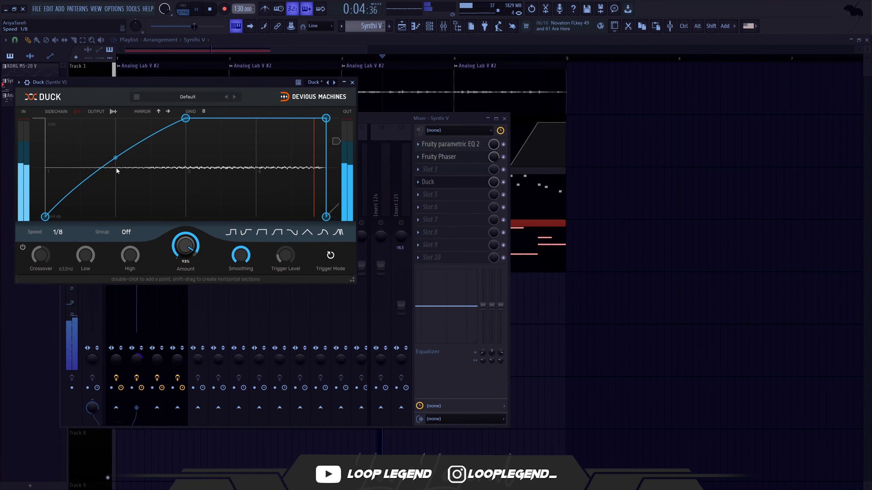
pyautogui.moveTo(171, 83); pyautogui.dragTo(421, 124)
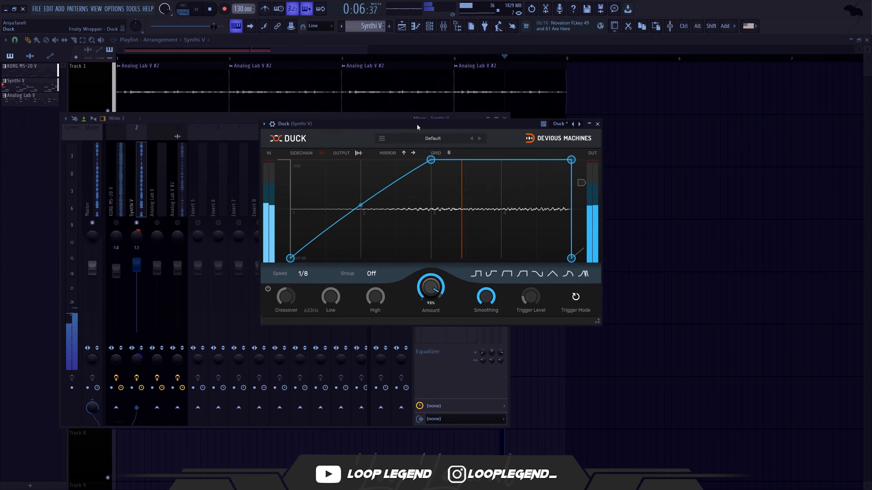
# Render the Synthi V part to an audio clip and reverse that clip
pyautogui.hotkey('ctrl', 'alt', 'c')
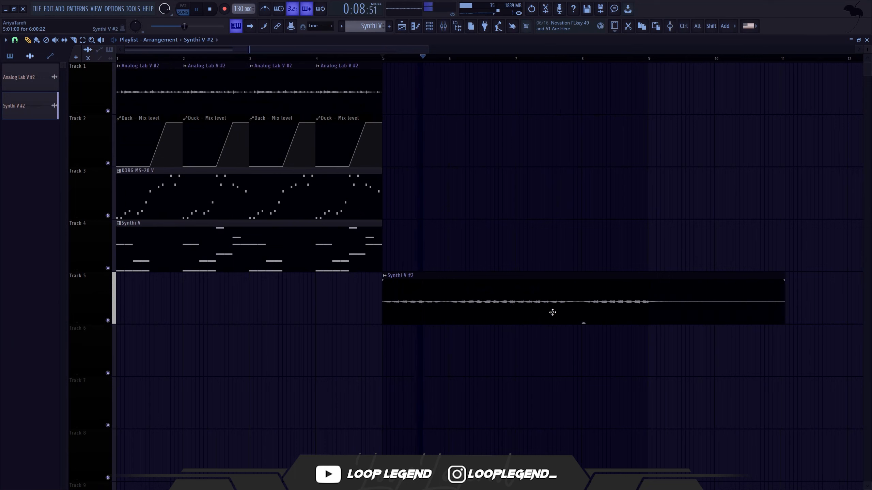
pyautogui.doubleClick(552, 313)
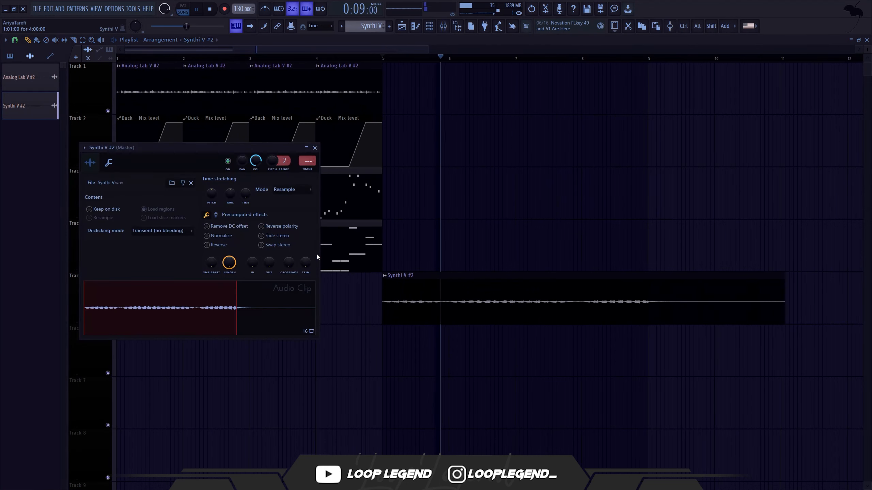
pyautogui.click(207, 245)
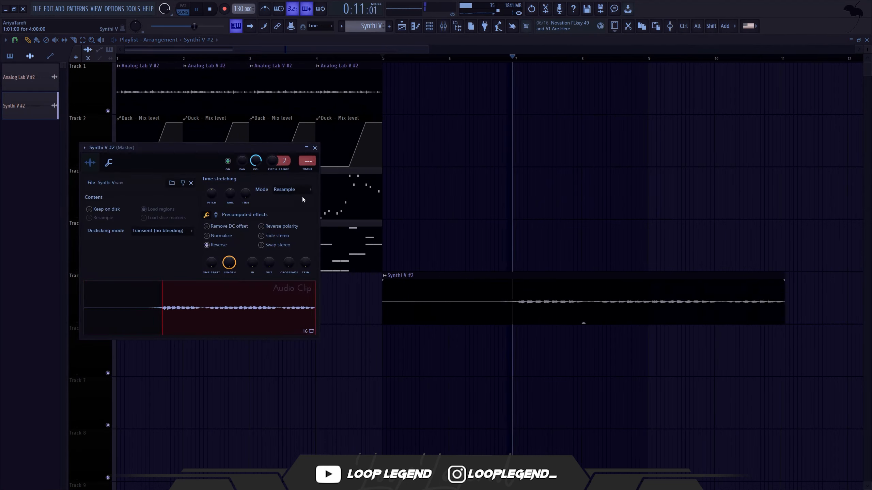
# Set the reversed Synthi V clip to Stretch mode with a pitch range of 12 and create channel pitch automation over bars 9 to 12
pyautogui.keyDown('ctrl'); pyautogui.click(482, 193); pyautogui.keyUp('ctrl')
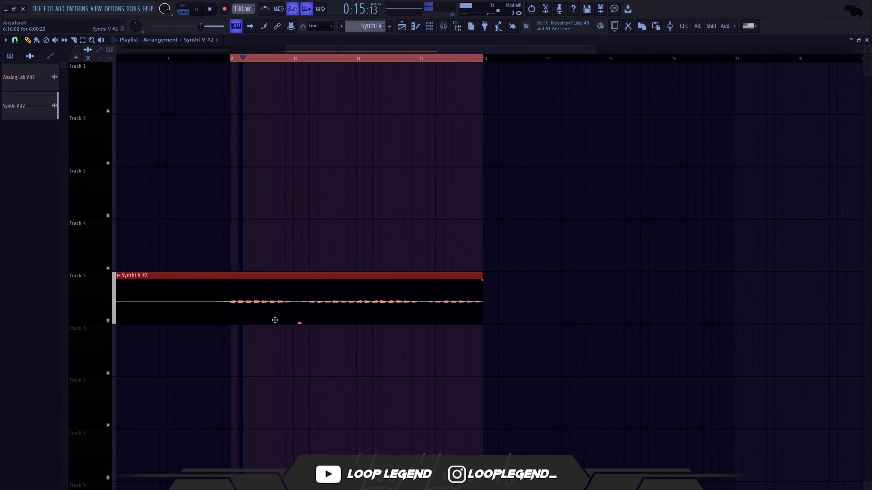
pyautogui.doubleClick(274, 319)
pyautogui.moveTo(283, 161)
pyautogui.mouseDown()
pyautogui.moveTo(271, 137)
pyautogui.moveTo(271, 162)
pyautogui.mouseUp()
pyautogui.press('space')
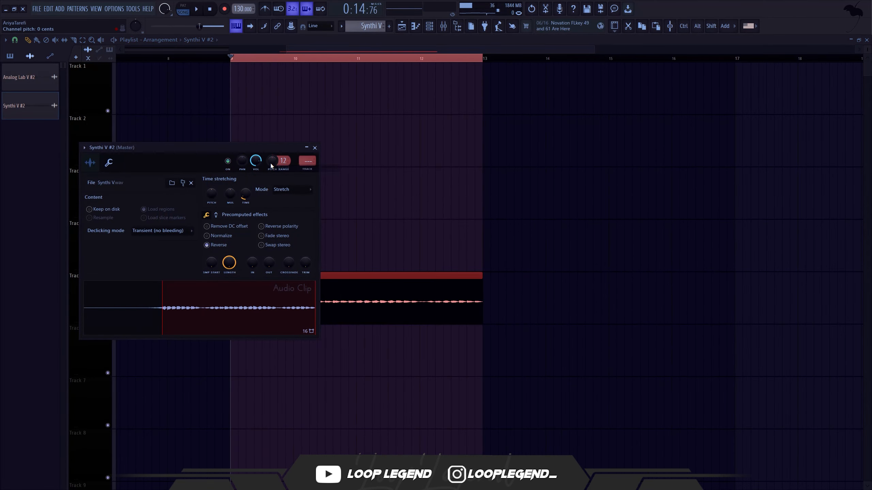
pyautogui.rightClick(271, 161)
pyautogui.click(302, 221)
pyautogui.click(315, 148)
pyautogui.rightClick(232, 92)
pyautogui.click(216, 100)
pyautogui.scroll(4, 216, 99)
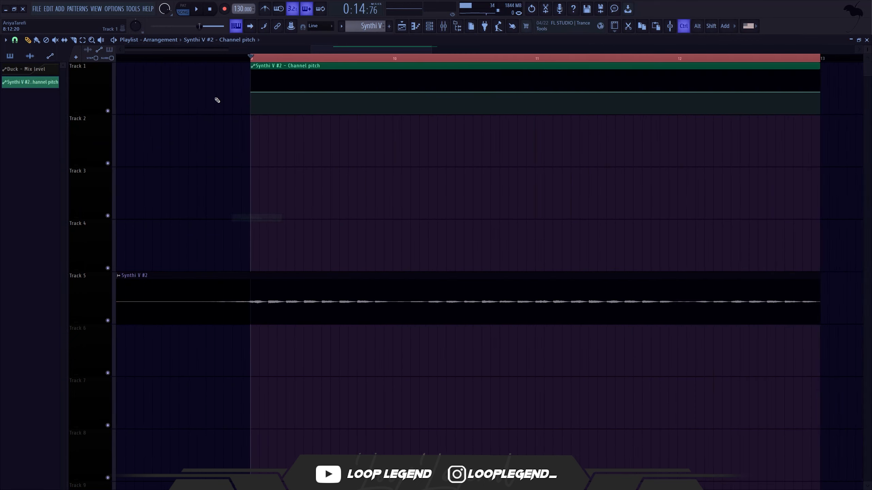
# Raise the channel pitch automation to full height through bar 9 and drop it abruptly to the midpoint at bar 10
pyautogui.rightClick(261, 91)
pyautogui.moveTo(261, 90); pyautogui.dragTo(238, 58)
pyautogui.rightClick(416, 81)
pyautogui.moveTo(416, 81)
pyautogui.mouseDown()
pyautogui.moveTo(417, 60)
pyautogui.moveTo(417, 86)
pyautogui.mouseUp()
pyautogui.rightClick(425, 84)
pyautogui.rightClick(416, 86)
pyautogui.press('p')
pyautogui.press('space')
pyautogui.scroll(-4, 409, 110)
pyautogui.moveTo(396, 134); pyautogui.dragTo(444, 141)
pyautogui.scroll(1, 415, 145)
pyautogui.scroll(4, 415, 145)
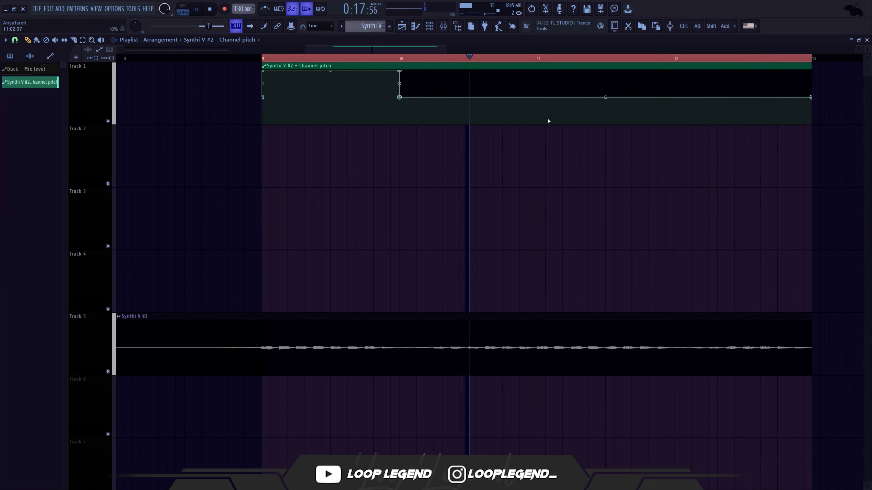
# Step the channel pitch automation up to full height through bar 11 and back to the midpoint at bar 12
pyautogui.rightClick(546, 89)
pyautogui.press('space')
pyautogui.press('space')
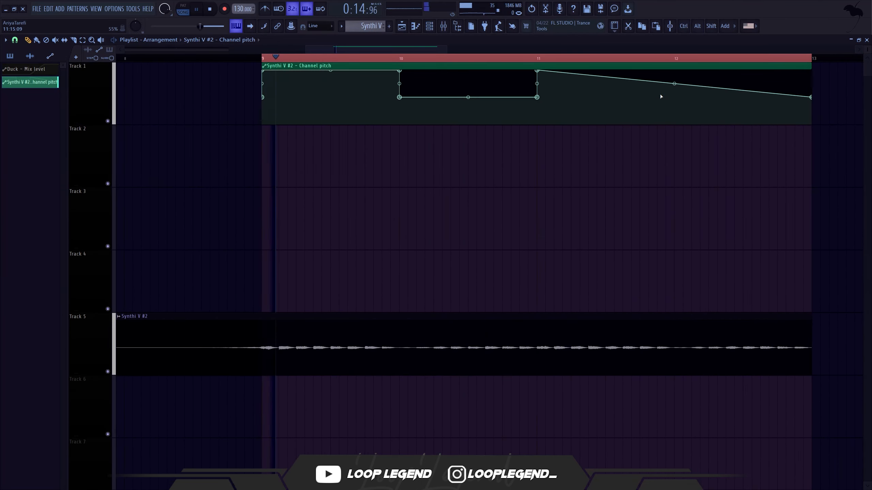
pyautogui.rightClick(674, 84)
pyautogui.rightClick(673, 71)
pyautogui.click(700, 203)
pyautogui.rightClick(682, 90)
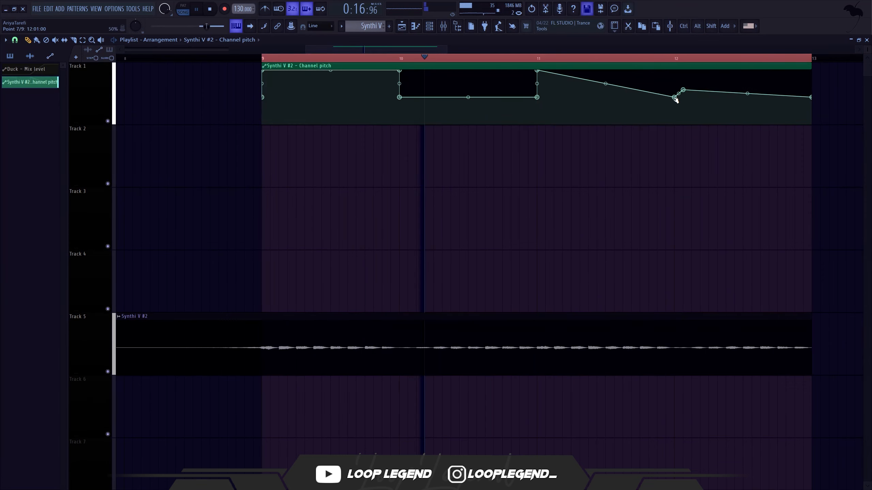
pyautogui.moveTo(675, 97)
pyautogui.mouseDown()
pyautogui.moveTo(675, 70)
pyautogui.moveTo(676, 90)
pyautogui.mouseUp()
pyautogui.rightClick(676, 91)
pyautogui.click(700, 226)
pyautogui.scroll(-4, 639, 222)
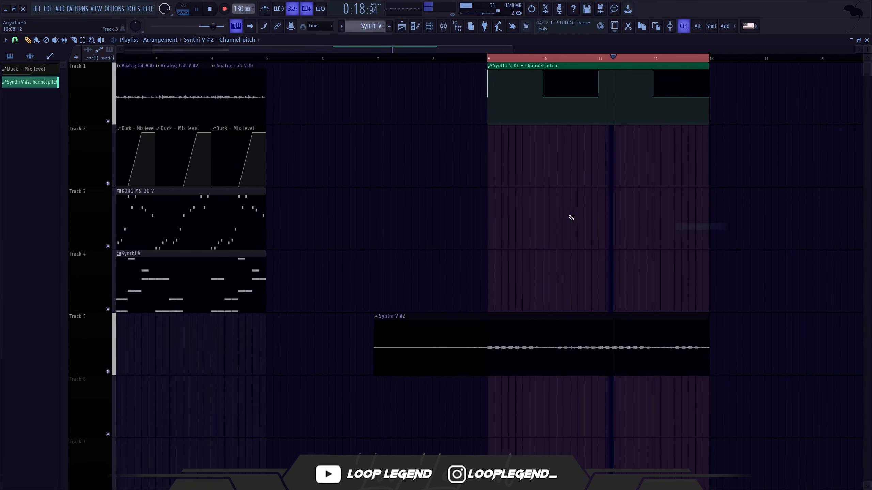
# Consolidate the reversed Synthi V clip with its pitch automation over bars 9 to 12 into one audio clip and audition it
pyautogui.moveTo(772, 408); pyautogui.dragTo(518, 32)
pyautogui.click(517, 31)
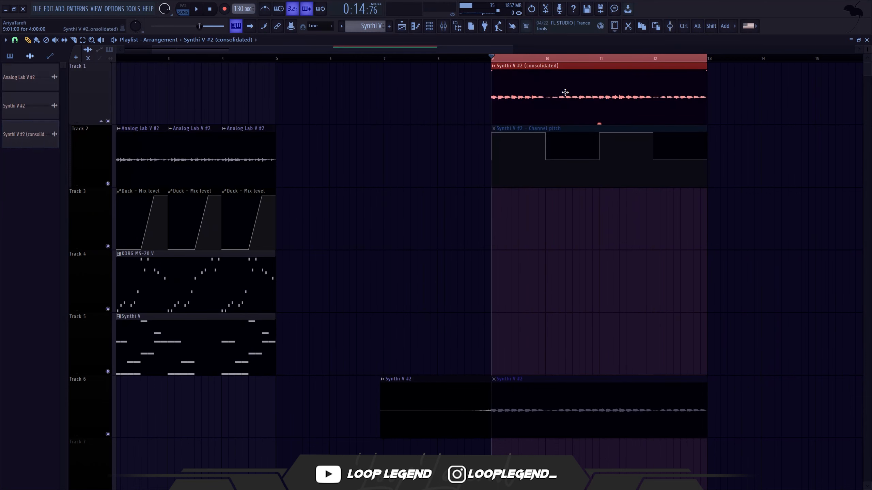
pyautogui.doubleClick(564, 92)
pyautogui.press('space')
pyautogui.moveTo(521, 282); pyautogui.dragTo(628, 242)
pyautogui.moveTo(494, 281); pyautogui.dragTo(612, 253)
pyautogui.moveTo(711, 81); pyautogui.dragTo(684, 90)
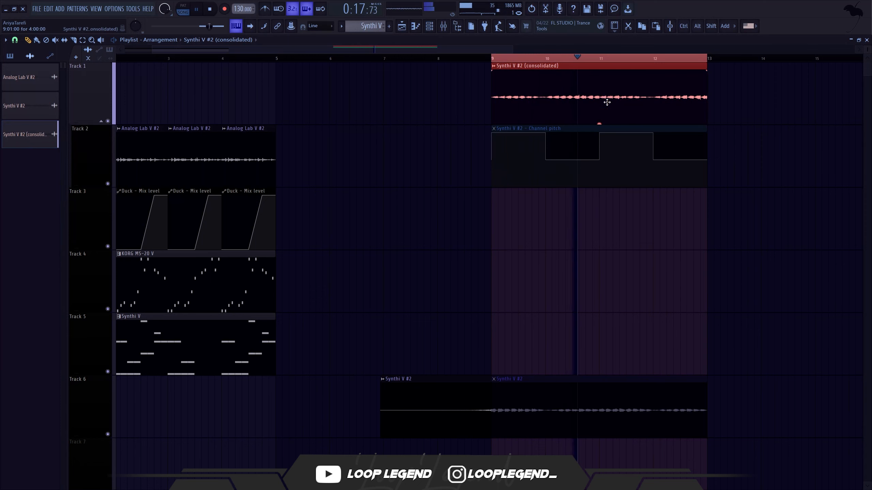
# Move the consolidated Synthi V clip down to Track 5, delete the emptied Track 1, and clear the leftover source clips
pyautogui.hotkey('shift', 'Down')
pyautogui.hotkey('shift', 'Down')
pyautogui.hotkey('shift', 'Down')
pyautogui.hotkey('shift', 'Down')
pyautogui.rightClick(87, 99)
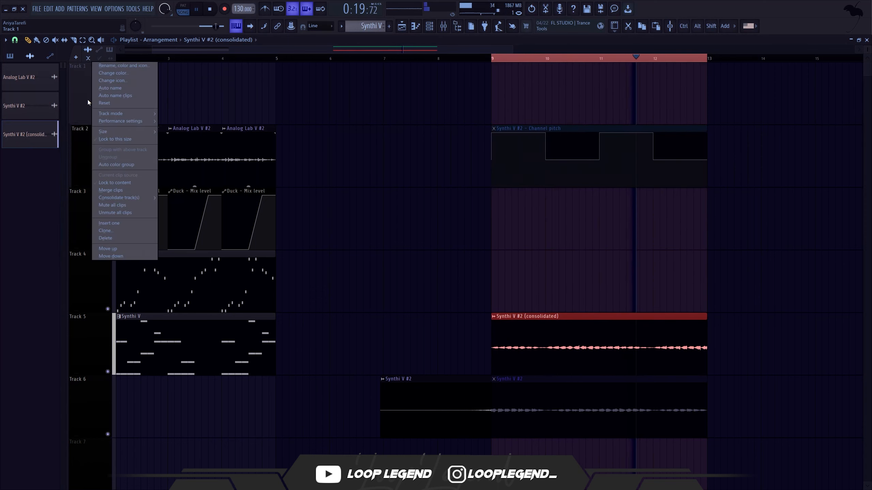
pyautogui.click(107, 238)
pyautogui.moveTo(512, 219); pyautogui.dragTo(755, 45)
pyautogui.press('Delete')
# Slice the KORG MS-20 V clip at bar 8 and delete the part that follows while arranging the second section
pyautogui.moveTo(755, 337); pyautogui.dragTo(443, 366)
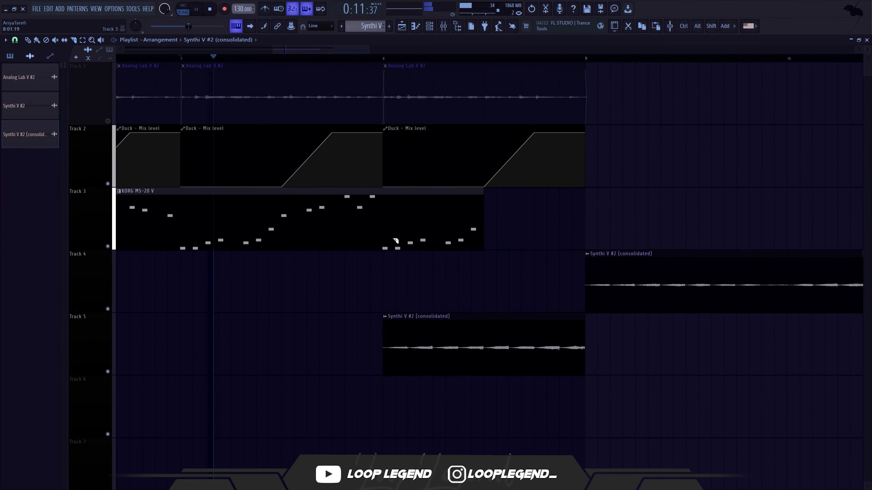
pyautogui.rightClick(422, 235)
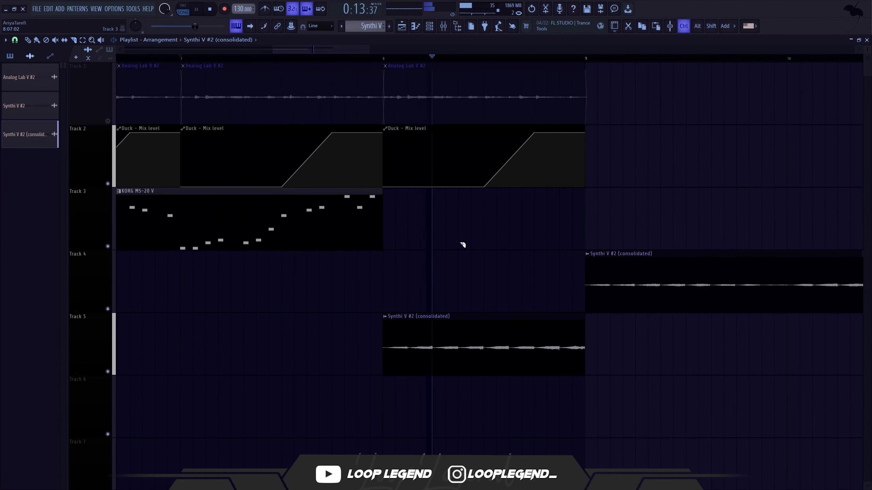
pyautogui.scroll(-4, 462, 246)
pyautogui.moveTo(472, 280); pyautogui.dragTo(550, 206)
pyautogui.moveTo(560, 206); pyautogui.dragTo(553, 200)
pyautogui.moveTo(501, 210); pyautogui.dragTo(541, 242)
pyautogui.scroll(4, 520, 357)
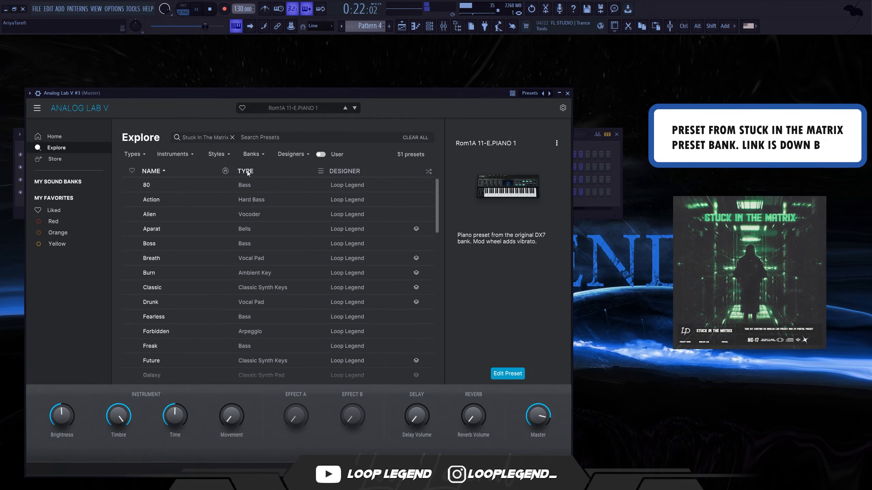
# Sort the Analog Lab V presets by type and enter three D4 notes in bar 2 of the piano roll
pyautogui.click(245, 171)
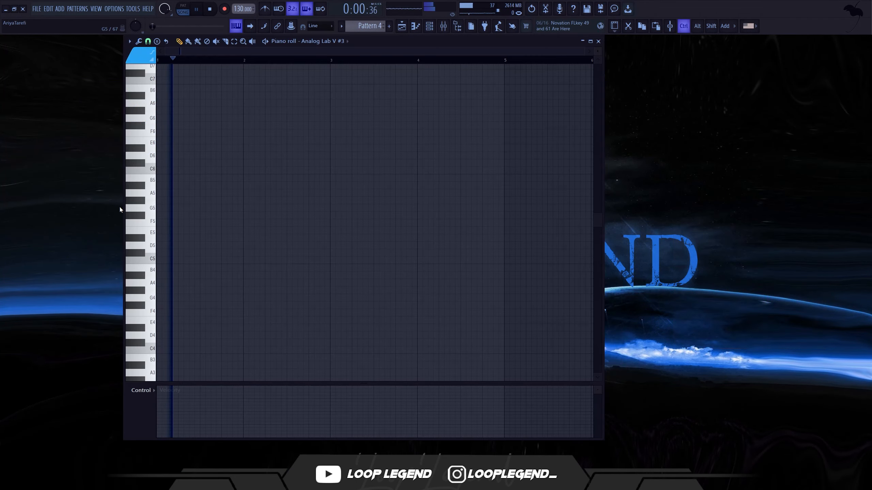
pyautogui.click(441, 246)
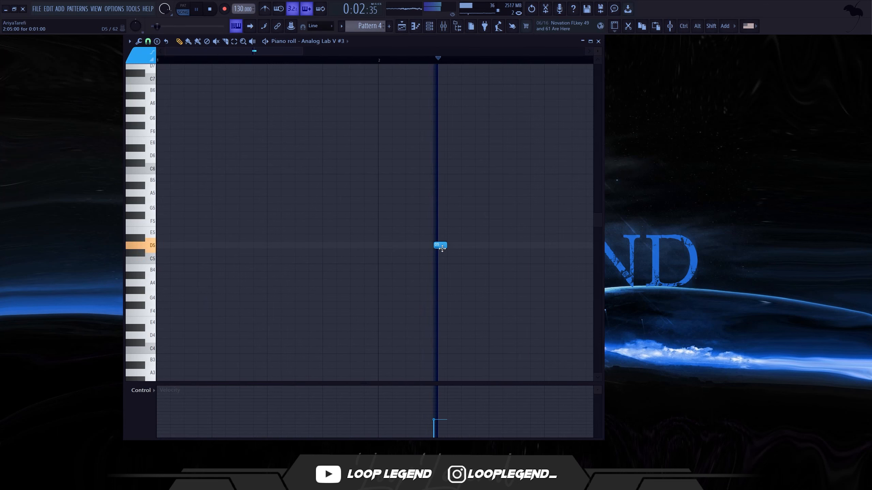
pyautogui.press('space')
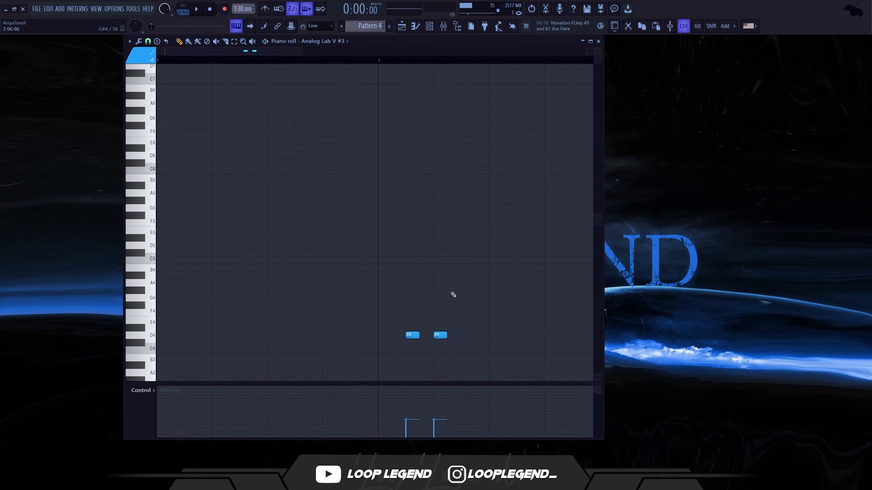
pyautogui.scroll(-3, 449, 269)
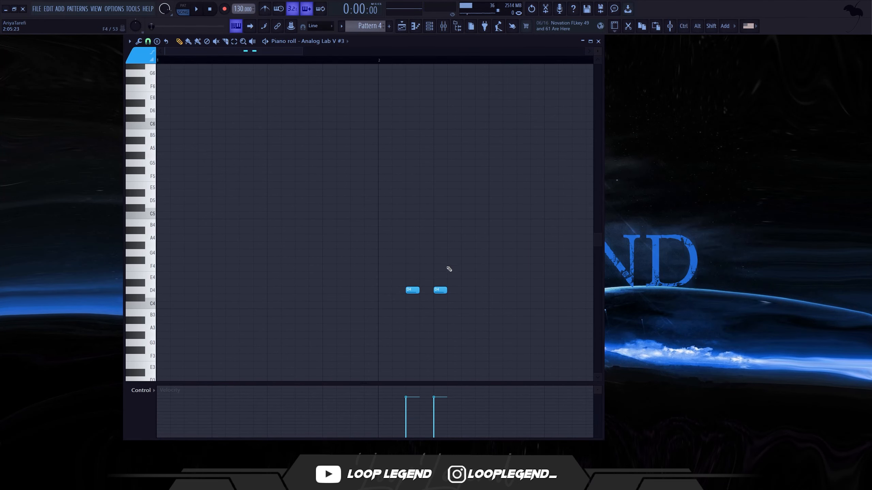
pyautogui.doubleClick(440, 289)
pyautogui.click(471, 294)
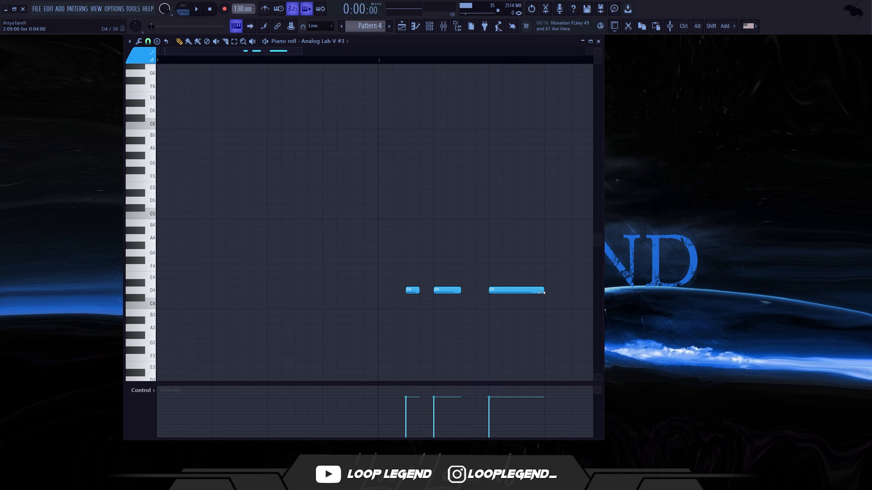
# Fill the end of bar 2 with a two-step A#3 note followed by a two-step A#4 note
pyautogui.hscroll(3, 508, 289)
pyautogui.moveTo(403, 285); pyautogui.dragTo(467, 309)
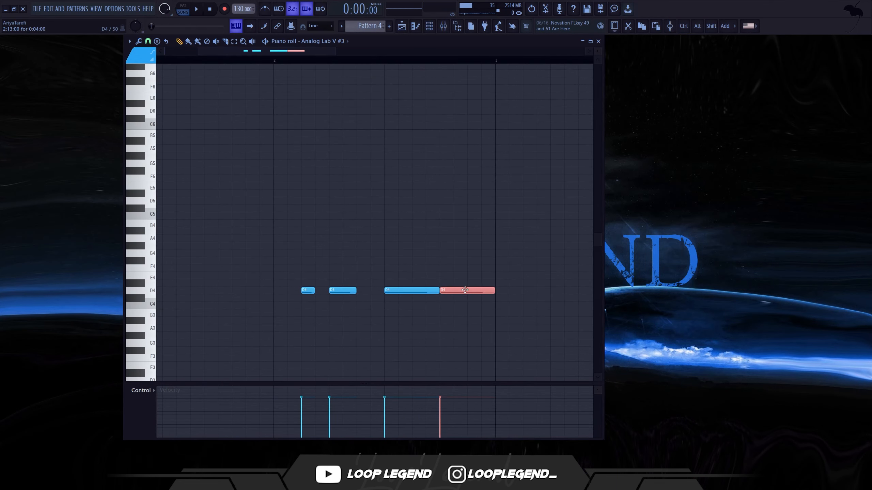
pyautogui.hotkey('ctrl', 'Down')
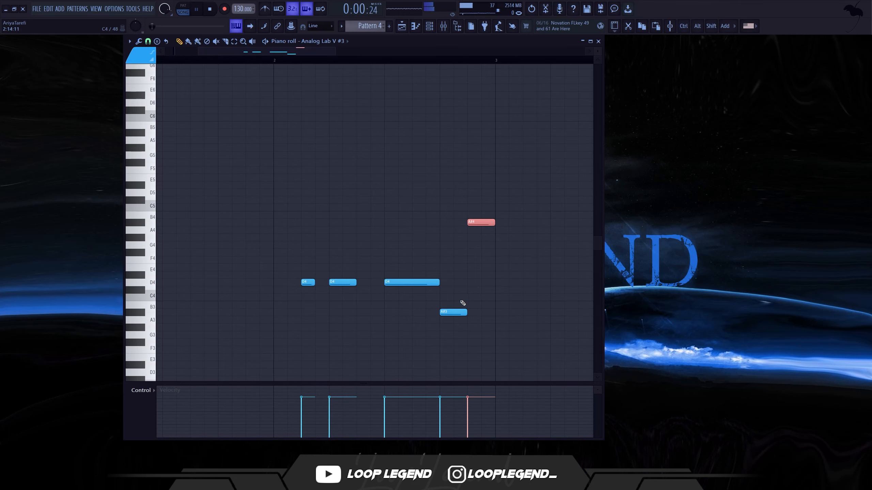
pyautogui.scroll(-3, 458, 302)
pyautogui.moveTo(494, 290); pyautogui.dragTo(431, 303)
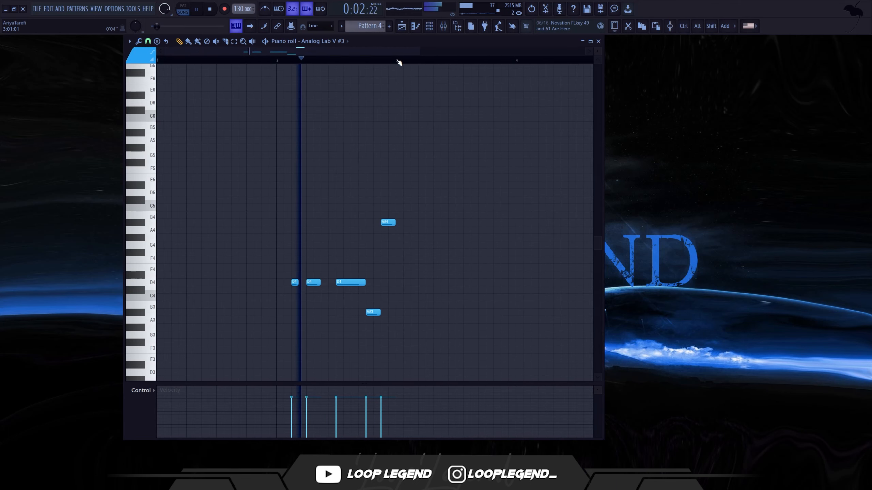
# Re-time the three D4 notes to start at steps 5, 7 and 11 of bar 2, checking them against the metronome
pyautogui.moveTo(352, 299); pyautogui.dragTo(413, 282)
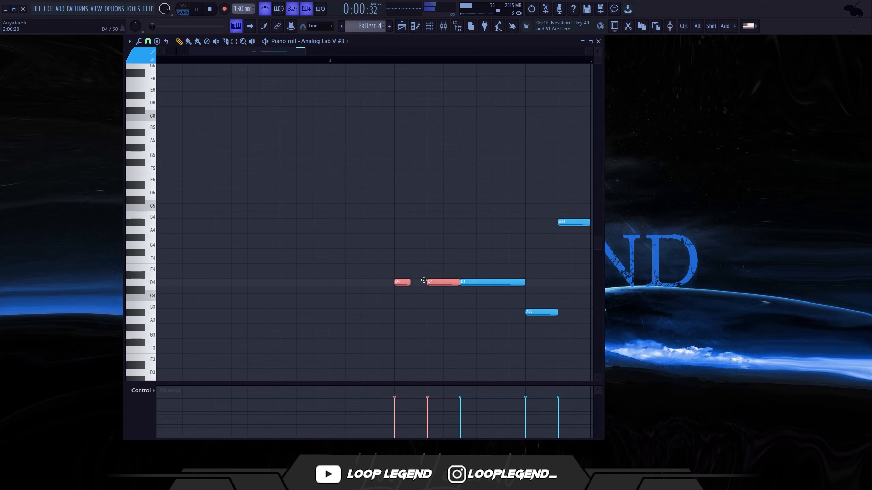
pyautogui.keyDown('ctrl'); pyautogui.scroll(-3, 424, 280); pyautogui.keyUp('ctrl')
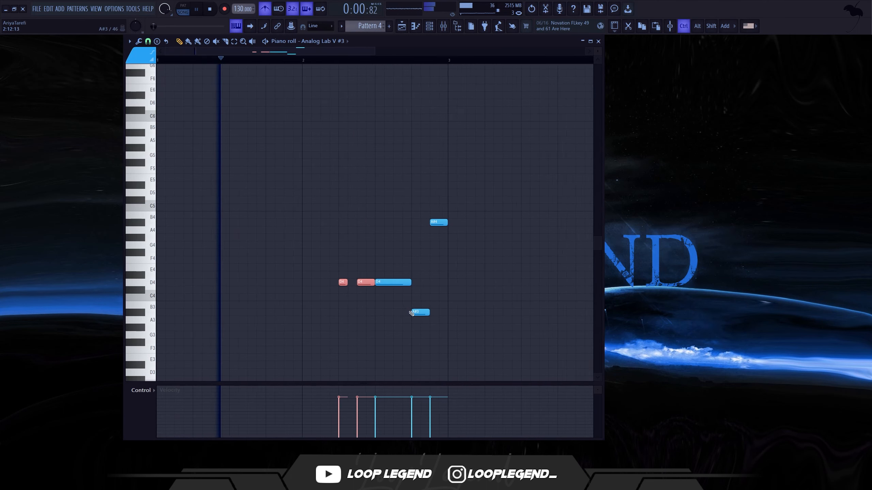
pyautogui.keyDown('ctrl'); pyautogui.click(393, 323); pyautogui.keyUp('ctrl')
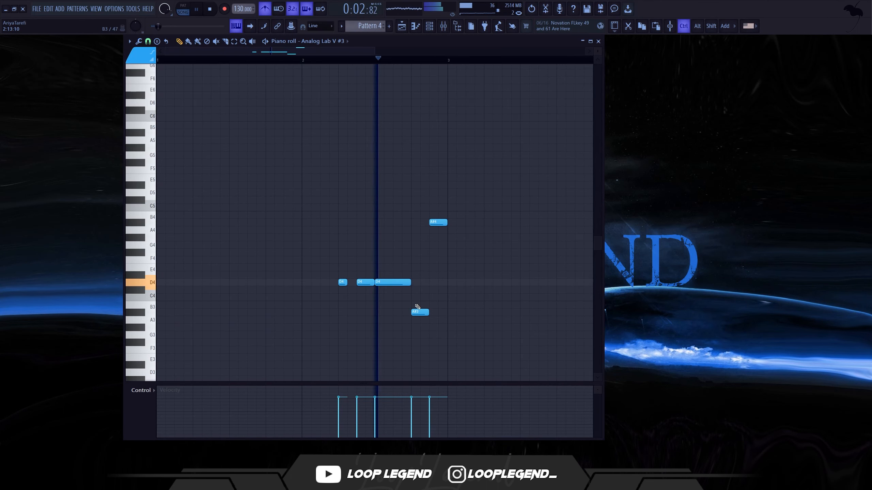
pyautogui.moveTo(406, 282)
pyautogui.mouseDown()
pyautogui.moveTo(424, 283)
pyautogui.moveTo(411, 282)
pyautogui.mouseUp()
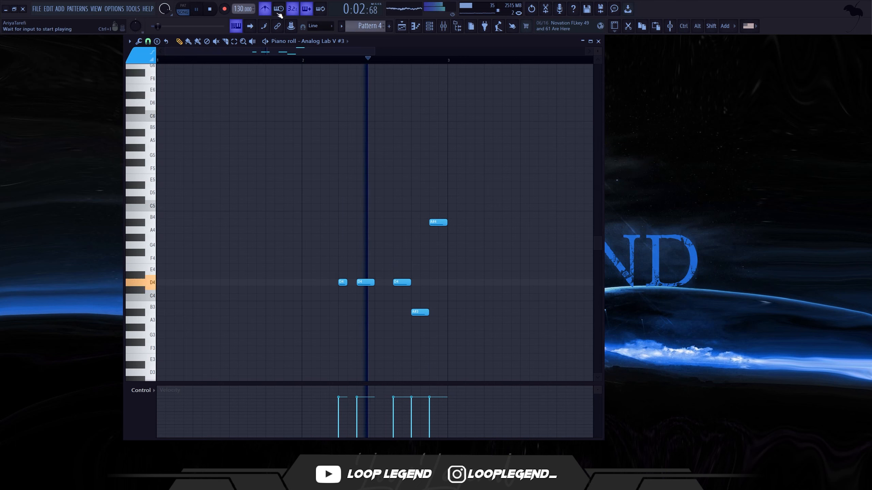
pyautogui.click(265, 8)
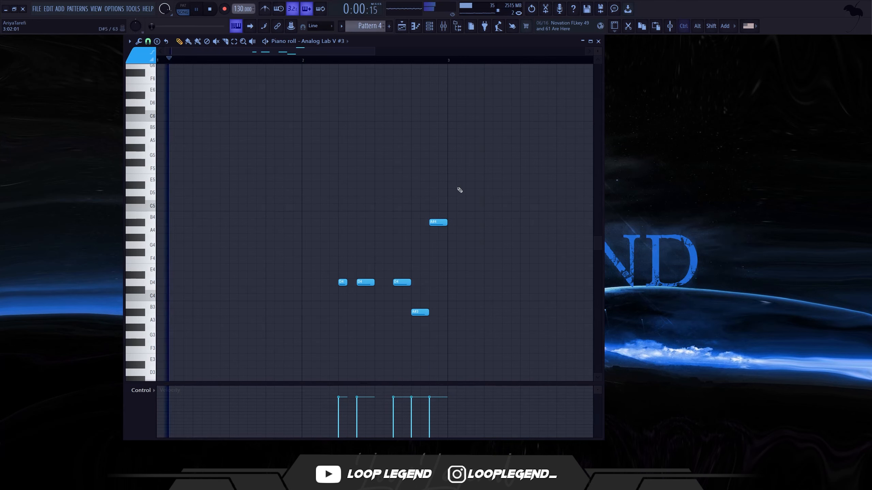
# Lower the last two notes of bar 2 by a semitone to A3 and A4, and select bars 1 and 2 for looping
pyautogui.moveTo(457, 181); pyautogui.dragTo(418, 323)
pyautogui.hotkey('shift', 'Down')
pyautogui.hotkey('shift', 'Down')
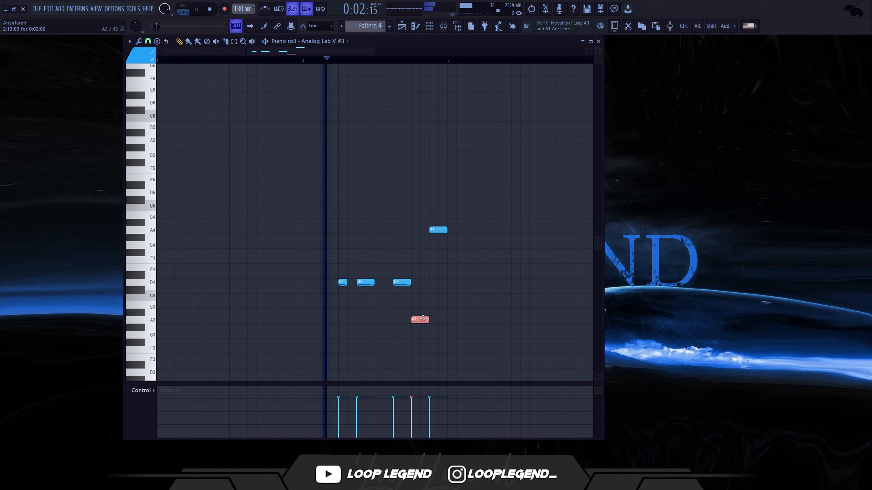
pyautogui.moveTo(450, 292); pyautogui.dragTo(476, 257)
pyautogui.hotkey('ctrl', 'a')
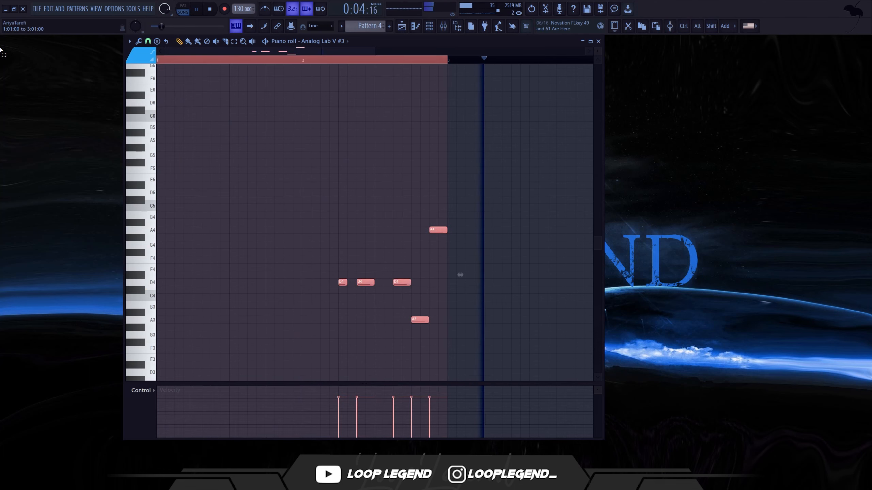
# Raise the A3 note near the end of bar 2 two semitones to B3
pyautogui.moveTo(412, 303); pyautogui.dragTo(429, 340)
pyautogui.hotkey('shift', 'Up')
pyautogui.hotkey('shift', 'Up')
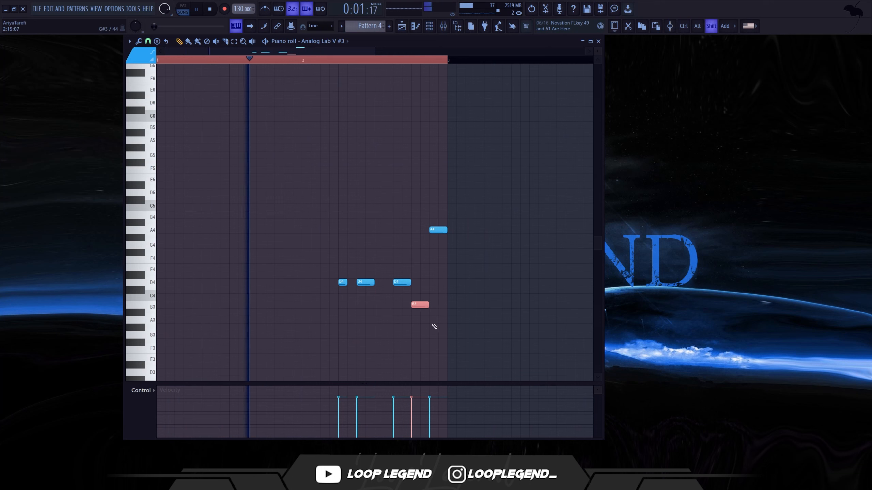
# Set the last two notes of bar 2 to A3 and D5, and play the phrase back
pyautogui.hotkey('shift', 'Up')
pyautogui.hotkey('shift', 'Up')
pyautogui.hotkey('shift', 'Up')
pyautogui.hotkey('shift', 'Down')
pyautogui.hotkey('shift', 'Down')
pyautogui.hotkey('shift', 'Down')
pyautogui.hotkey('shift', 'Down')
pyautogui.hotkey('shift', 'Down')
pyautogui.press('space')
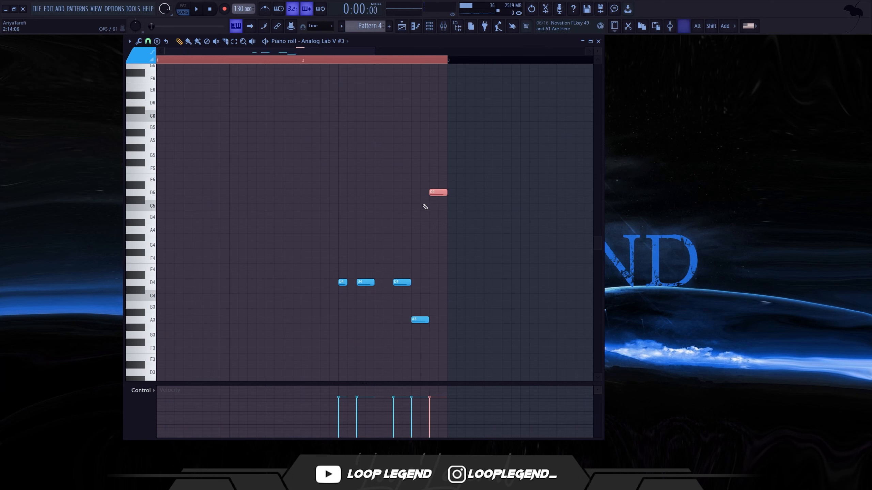
pyautogui.press('space')
pyautogui.hotkey('ctrl', 'd')
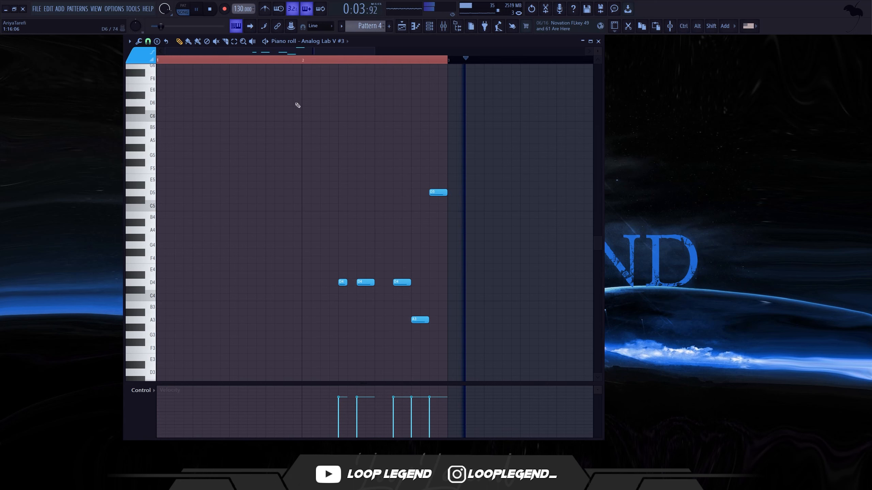
# Duplicate bars 1 and 2 into bars 3 and 4, and raise the third D4 note of bar 4 to D5
pyautogui.hotkey('ctrl', 'b')
pyautogui.click(397, 282)
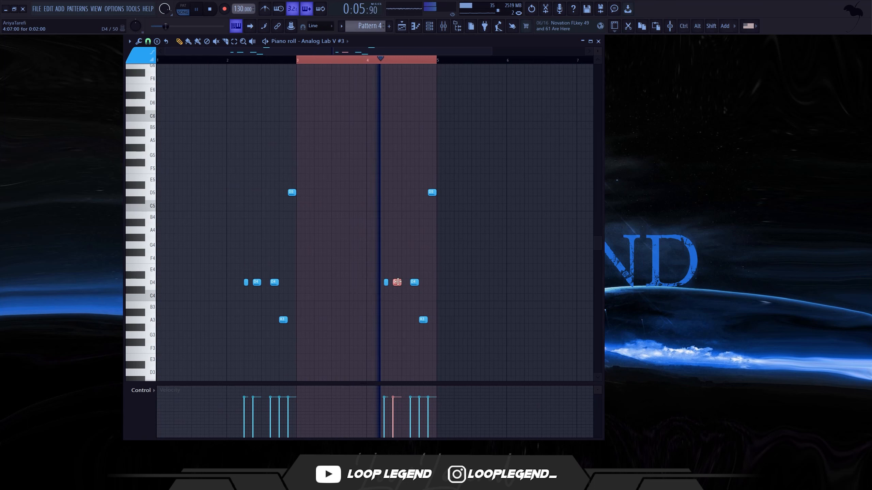
pyautogui.click(414, 282)
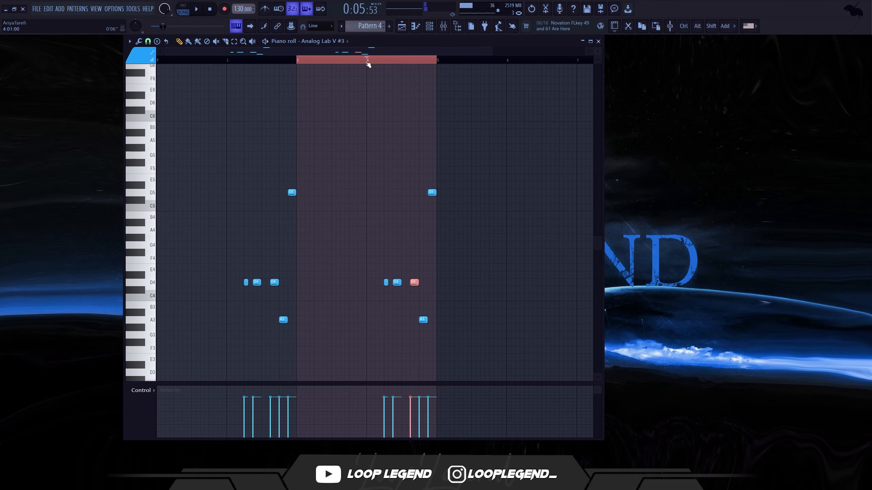
pyautogui.scroll(1, 423, 288)
pyautogui.hotkey('ctrl', 'Up')
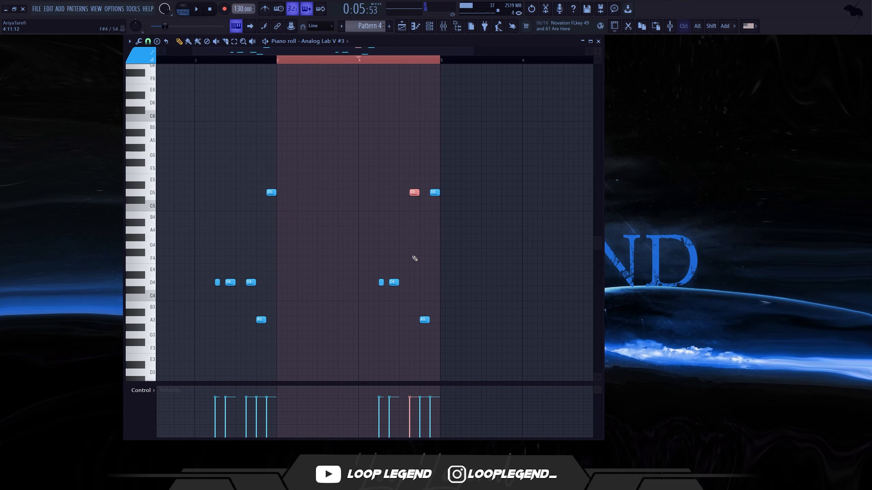
pyautogui.scroll(4, 426, 263)
pyautogui.hotkey('ctrl', 'd')
# Set the snap to 1/2 step and replace the A3 note in bar 4 with three half-step A3 repeats
pyautogui.click(148, 41)
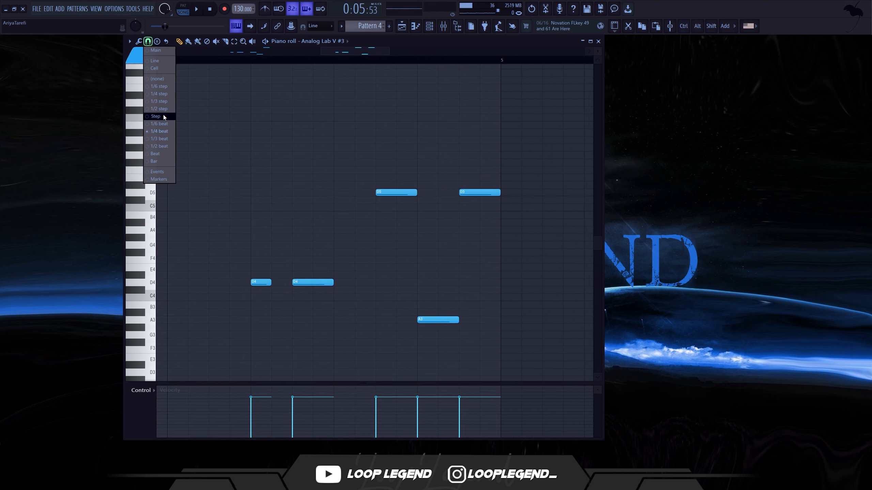
pyautogui.click(159, 109)
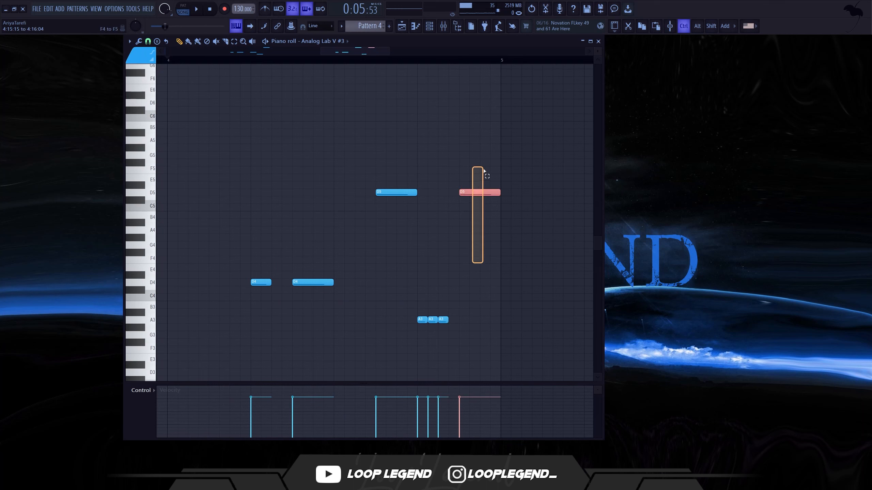
# Try the final note of bar 4 as half-step D5 repeats and as a two-step D4 note
pyautogui.moveTo(454, 203); pyautogui.dragTo(454, 204)
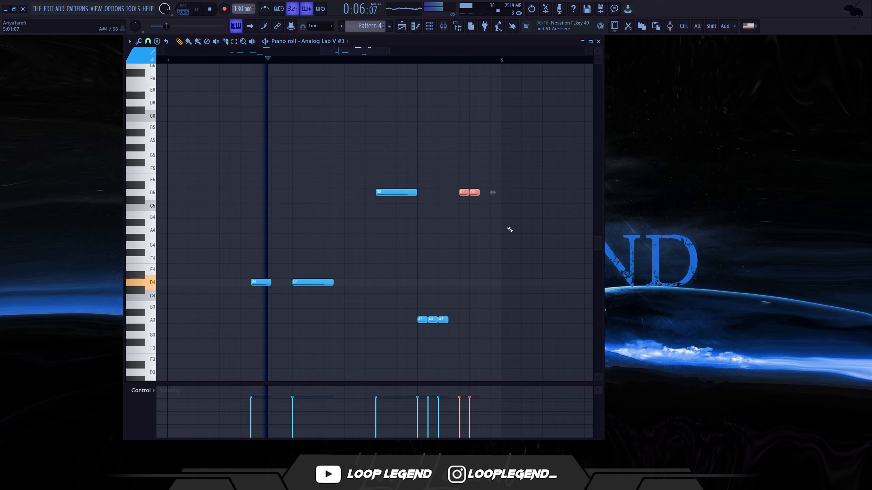
pyautogui.hotkey('ctrl', 'Down')
pyautogui.keyDown('ctrl'); pyautogui.click(510, 230); pyautogui.keyUp('ctrl')
pyautogui.rightClick(474, 284)
pyautogui.press('space')
pyautogui.moveTo(471, 285); pyautogui.dragTo(500, 285)
pyautogui.press('space')
# Raise the three short A3 notes in bar 4 to D4 and audition them
pyautogui.moveTo(459, 309); pyautogui.dragTo(404, 334)
pyautogui.hotkey('shift', 'Up')
pyautogui.hotkey('shift', 'Up')
pyautogui.hotkey('shift', 'Up')
pyautogui.hotkey('shift', 'Up')
pyautogui.hotkey('shift', 'Up')
pyautogui.hotkey('shift', 'Up')
pyautogui.hotkey('shift', 'Down')
pyautogui.press('space')
pyautogui.press('space')
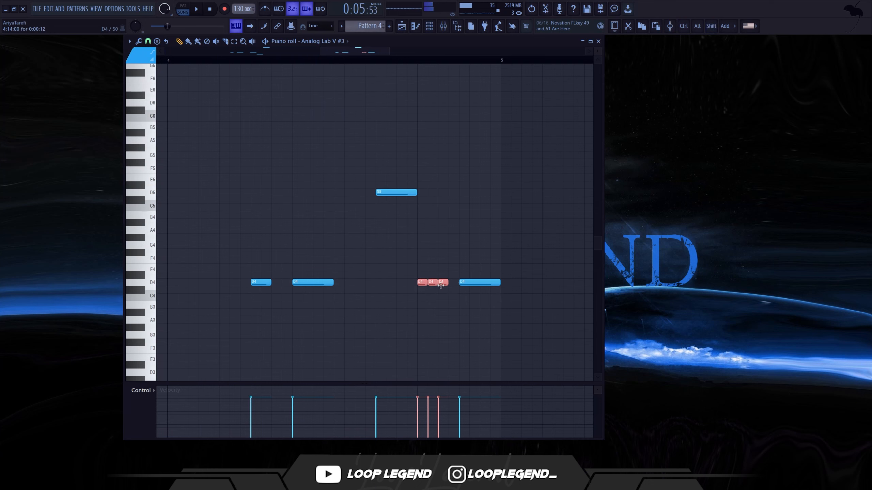
# Try the three short D4 notes in bar 4 an octave higher on D5
pyautogui.hotkey('ctrl', 'Up')
pyautogui.moveTo(478, 298); pyautogui.dragTo(463, 247)
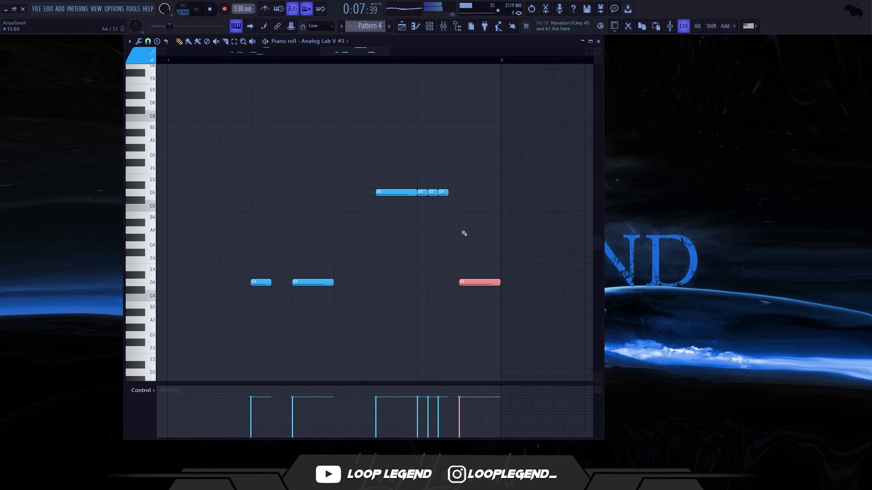
pyautogui.press('space')
pyautogui.moveTo(464, 214); pyautogui.dragTo(421, 177)
pyautogui.hotkey('ctrl', 'Down')
# Turn the final note of bar 4 into two spaced half-step notes, D5 followed by D4
pyautogui.moveTo(488, 223); pyautogui.dragTo(492, 305)
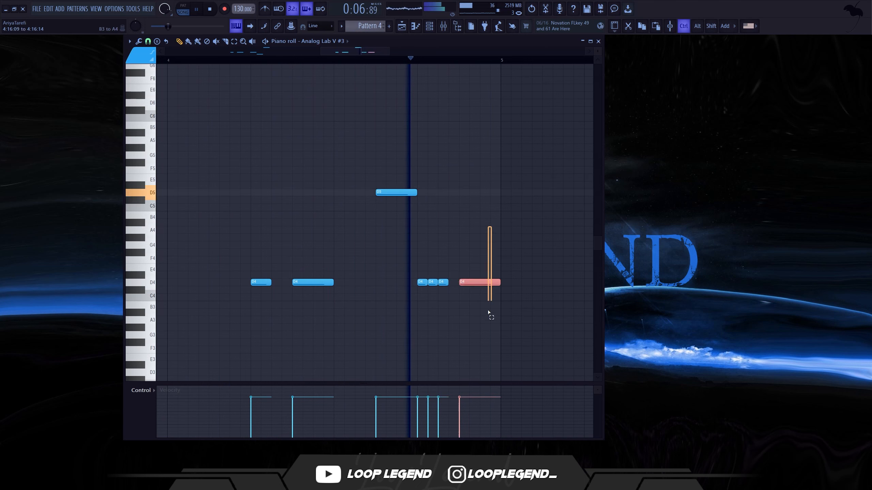
pyautogui.hotkey('ctrl', 'Up')
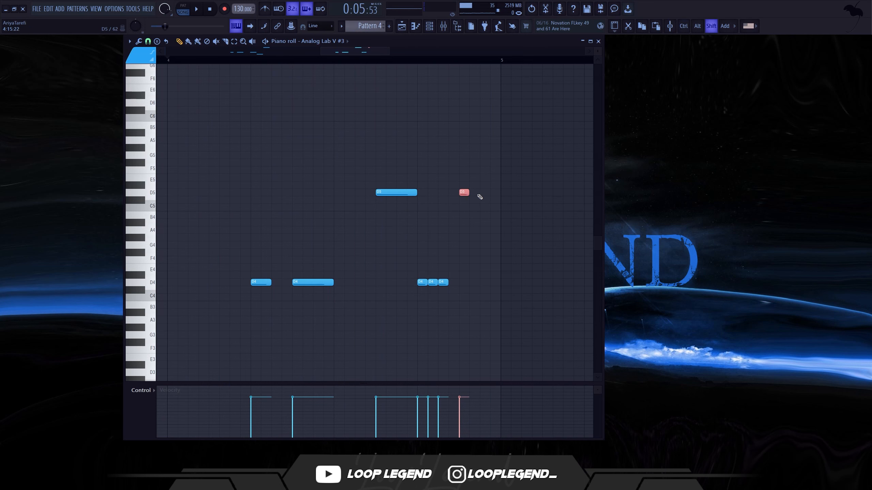
pyautogui.moveTo(481, 193); pyautogui.dragTo(490, 194)
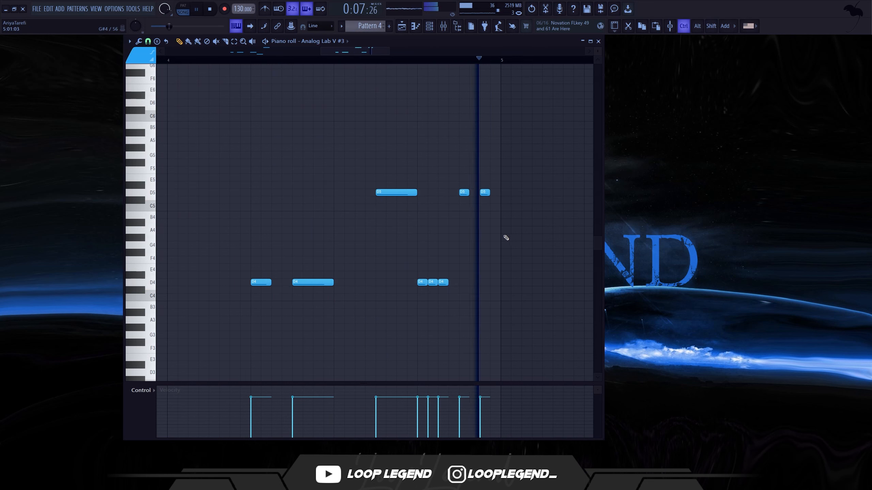
pyautogui.keyDown('ctrl'); pyautogui.scroll(-3, 504, 240); pyautogui.keyUp('ctrl')
pyautogui.keyDown('ctrl'); pyautogui.scroll(-2, 496, 244); pyautogui.keyUp('ctrl')
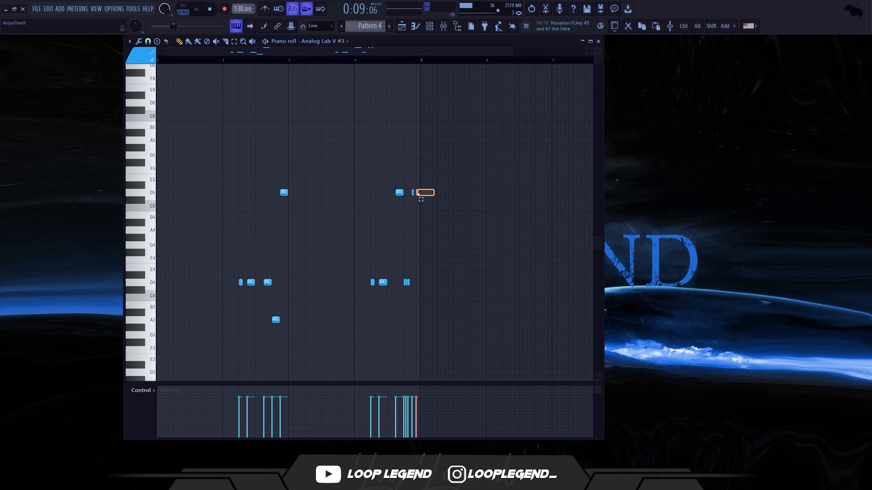
pyautogui.hotkey('ctrl', 'Down')
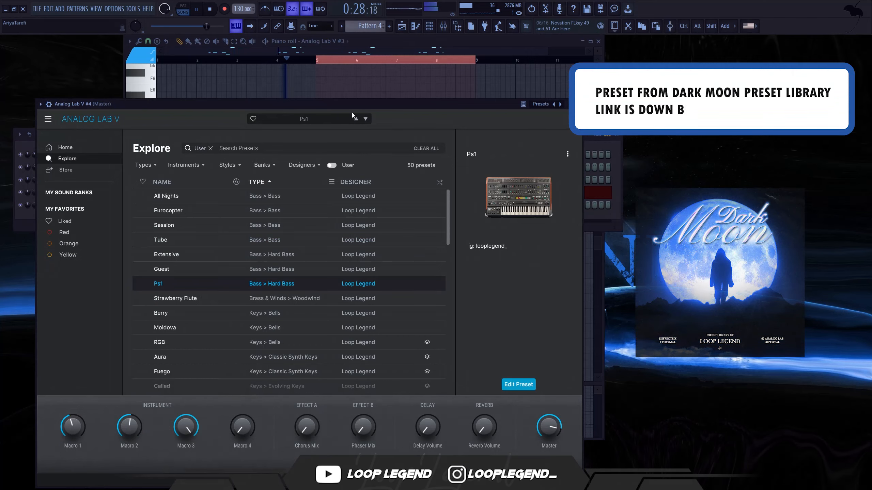
# Repeat the long D3 note of the Analog Lab V #4 part every two bars through bar 8
pyautogui.moveTo(405, 116); pyautogui.dragTo(418, 76)
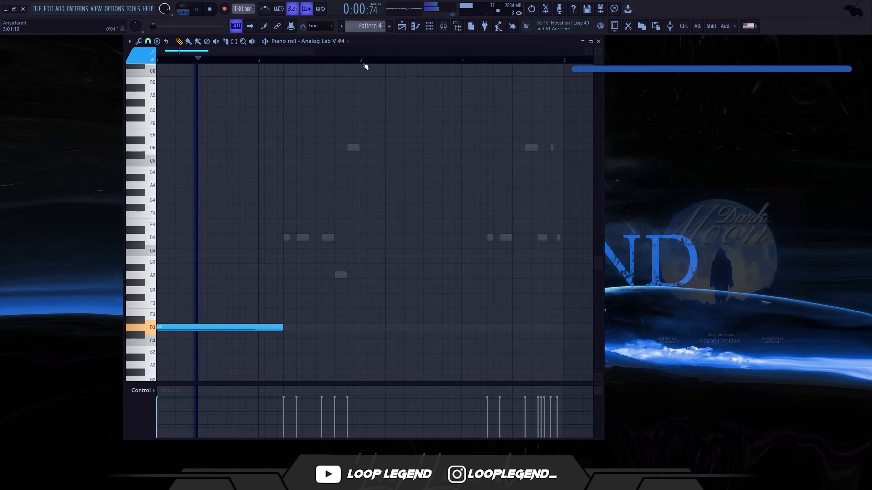
pyautogui.hotkey('ctrl', 'a')
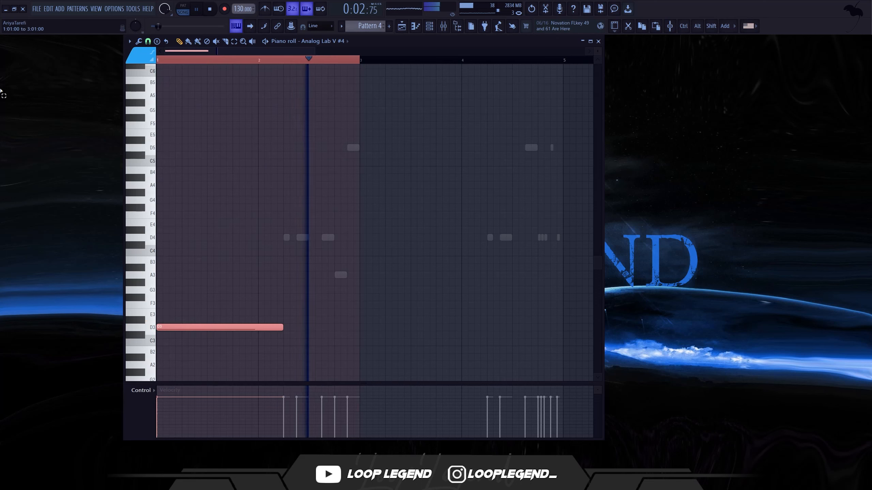
pyautogui.hotkey('ctrl', 'b')
pyautogui.keyDown('ctrl'); pyautogui.click(404, 225); pyautogui.keyUp('ctrl')
pyautogui.scroll(-2, 411, 226)
pyautogui.scroll(3, 387, 288)
pyautogui.scroll(-4, 374, 220)
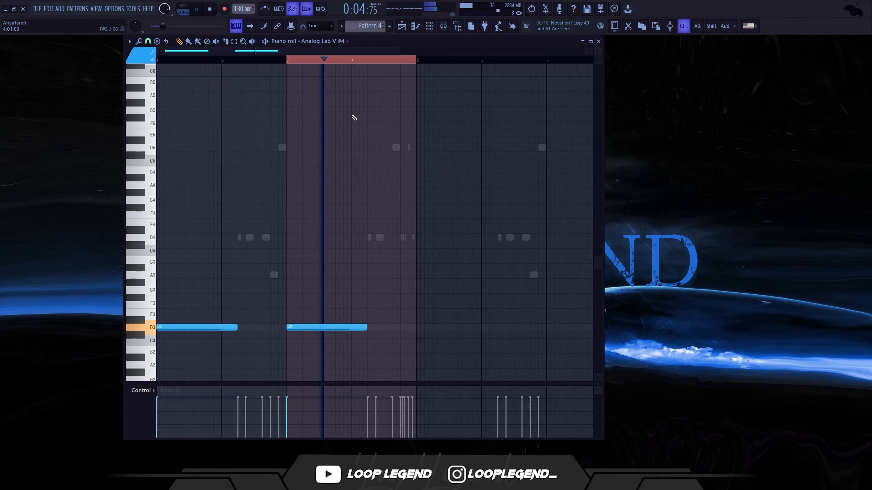
pyautogui.hotkey('ctrl', 'a')
pyautogui.hotkey('ctrl', 'b')
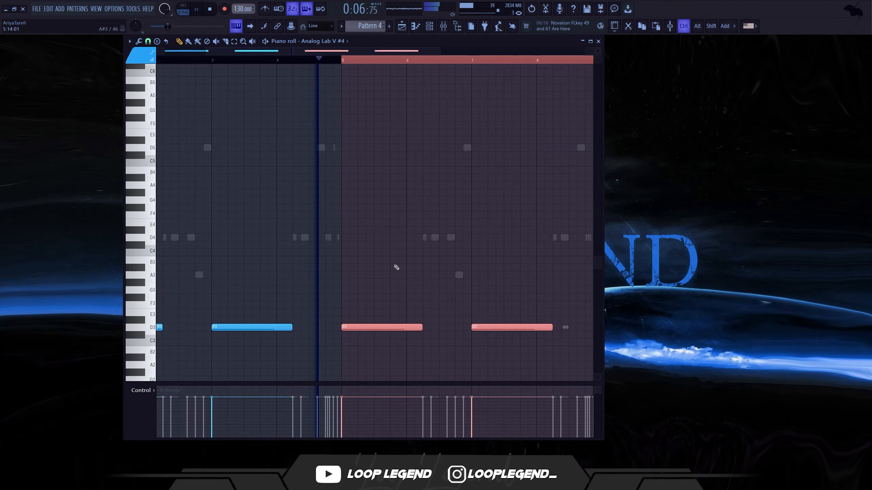
pyautogui.scroll(-2, 354, 352)
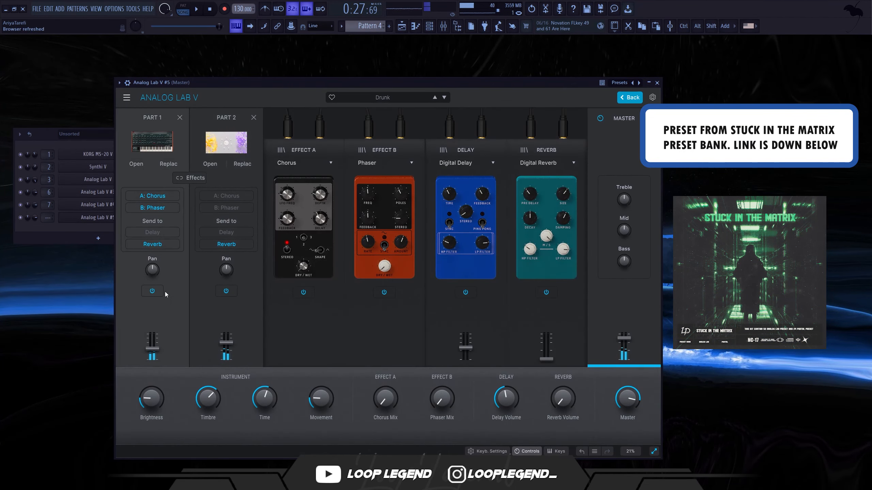
# Toggle Part 1 of the Drunk preset in Analog Lab V #5 off and on to compare the sound
pyautogui.click(165, 292)
pyautogui.click(161, 288)
pyautogui.moveTo(278, 81); pyautogui.dragTo(265, 80)
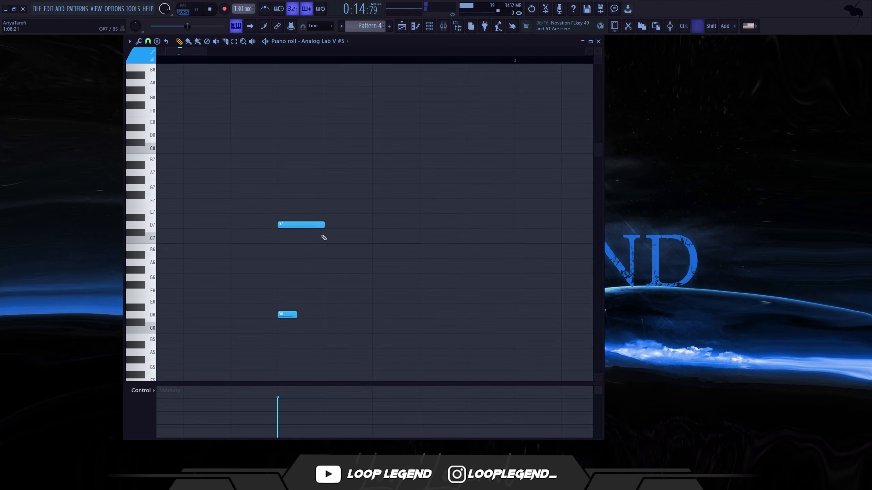
# In bar 1 of Analog Lab V #5, place long D7 notes doubled on D6 at steps 9 and 13, and a short D6 at step 5
pyautogui.scroll(-2, 308, 239)
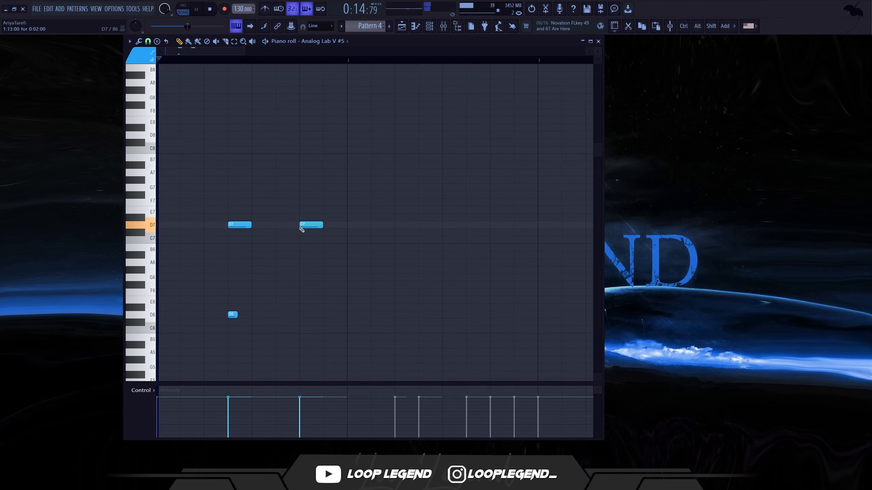
pyautogui.rightClick(247, 228)
pyautogui.click(257, 226)
pyautogui.moveTo(349, 194); pyautogui.dragTo(268, 238)
pyautogui.press('space')
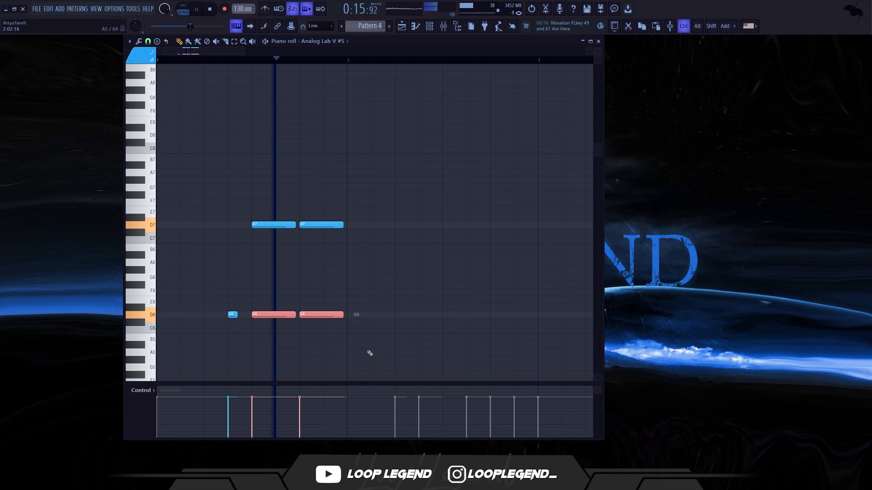
pyautogui.press('space')
pyautogui.keyDown('ctrl'); pyautogui.click(275, 332); pyautogui.keyUp('ctrl')
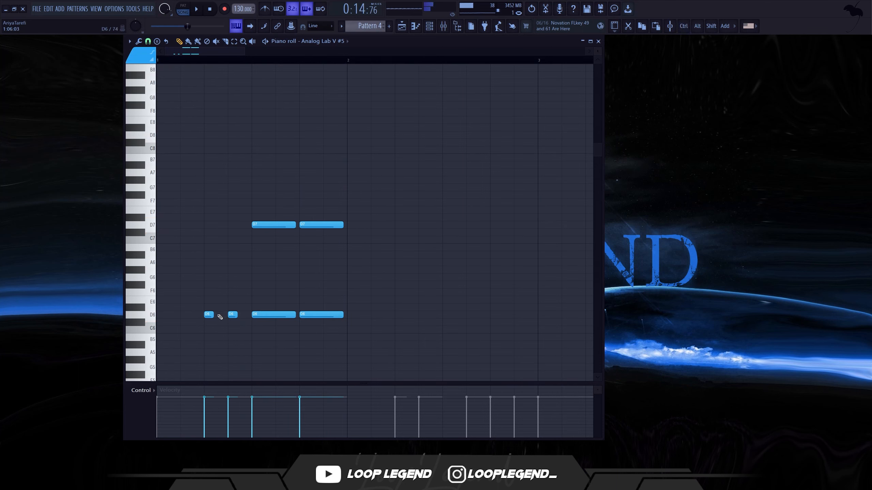
pyautogui.keyDown('ctrl'); pyautogui.scroll(2, 220, 316); pyautogui.keyUp('ctrl')
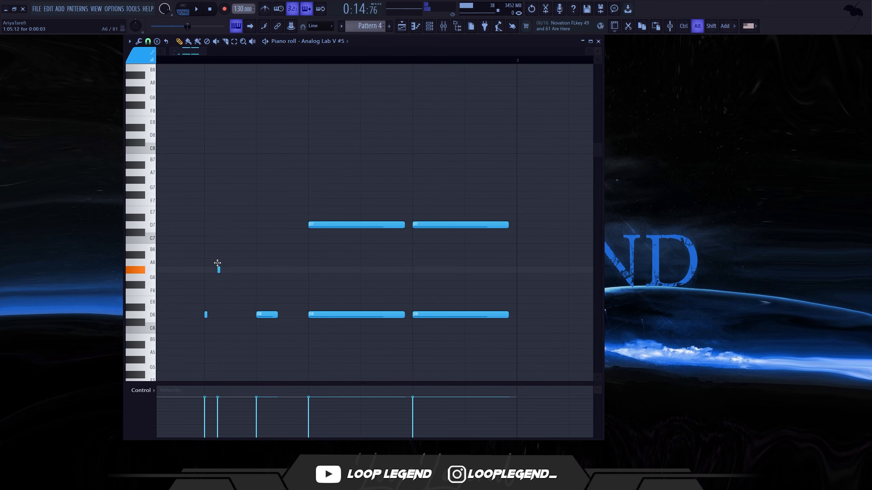
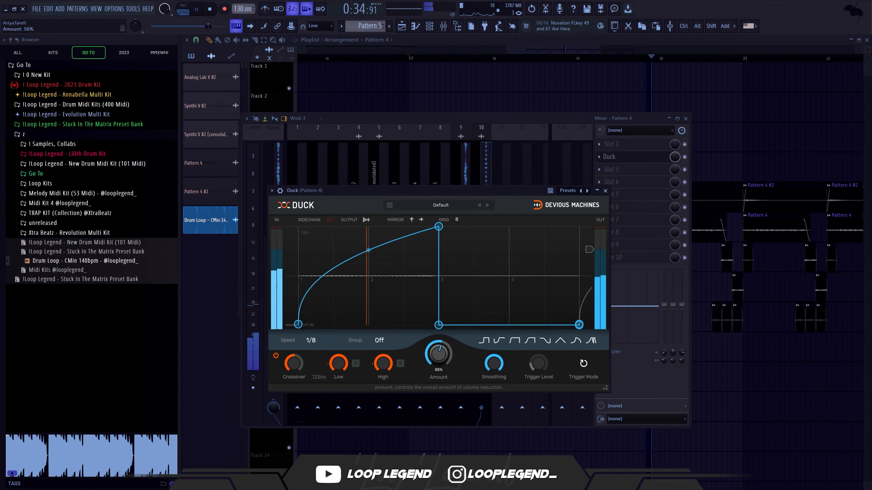
# Lower the Duck amount on the Pattern 4 mixer track, and close Duck and the mixer
pyautogui.moveTo(439, 355); pyautogui.dragTo(440, 381)
pyautogui.click(605, 190)
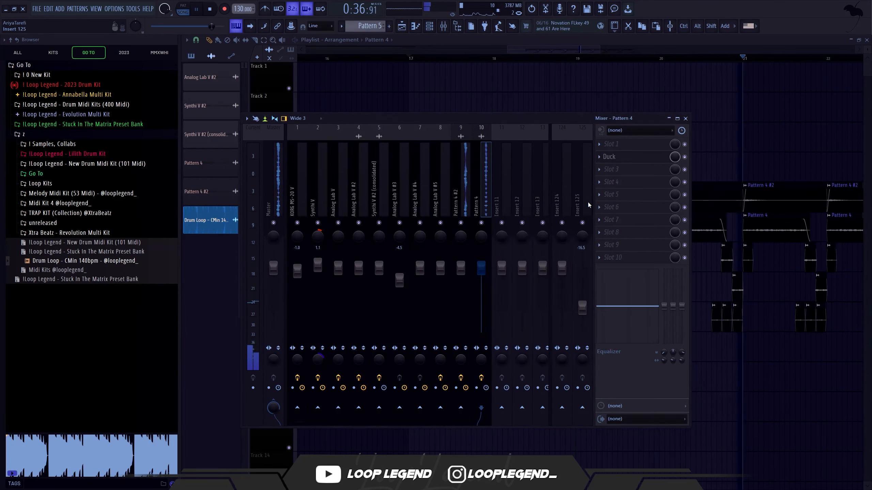
pyautogui.press('Escape')
pyautogui.press('Escape')
# Add a note at step 5 of bar 8 in Analog Lab V #4, raise it an octave from C3, and trim it to the bar's end
pyautogui.scroll(-4, 433, 445)
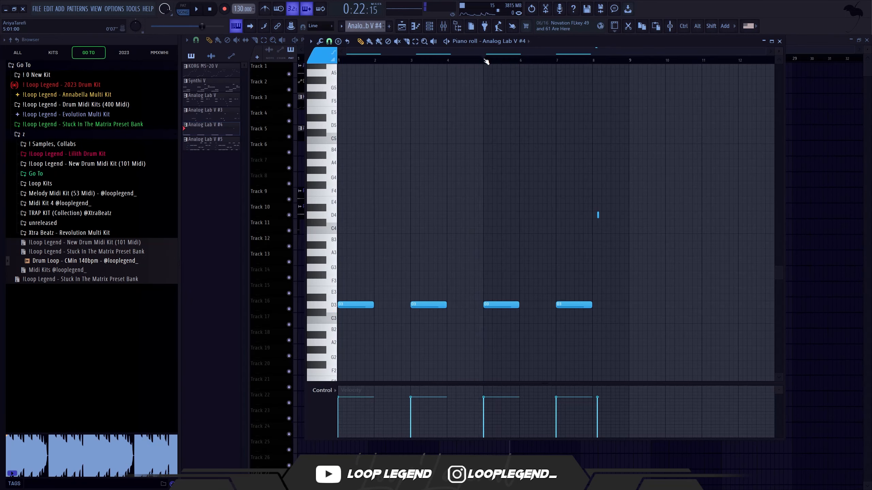
pyautogui.click(574, 215)
pyautogui.moveTo(527, 305); pyautogui.dragTo(647, 340)
pyautogui.hotkey('shift', 'Down')
pyautogui.hotkey('shift', 'Down')
pyautogui.hotkey('shift', 'Down')
pyautogui.hotkey('shift', 'Down')
pyautogui.hotkey('shift', 'Down')
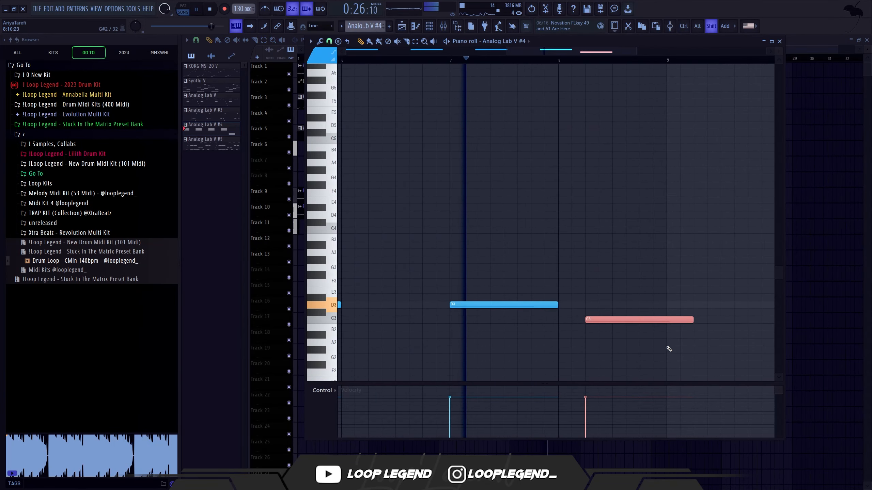
pyautogui.hotkey('ctrl', 'Up')
pyautogui.moveTo(693, 249); pyautogui.dragTo(666, 252)
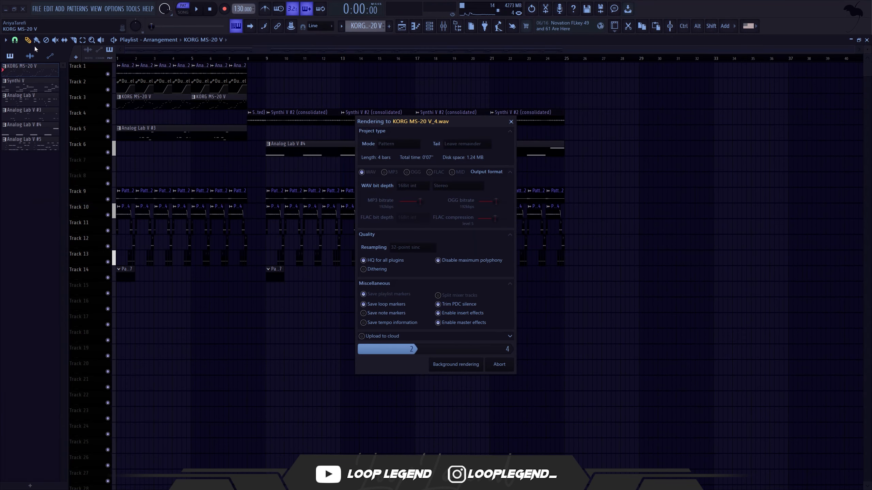
# Place the rendered KORG MS-20 V #2 audio clip in the playlist
pyautogui.click(8, 248)
pyautogui.click(162, 179)
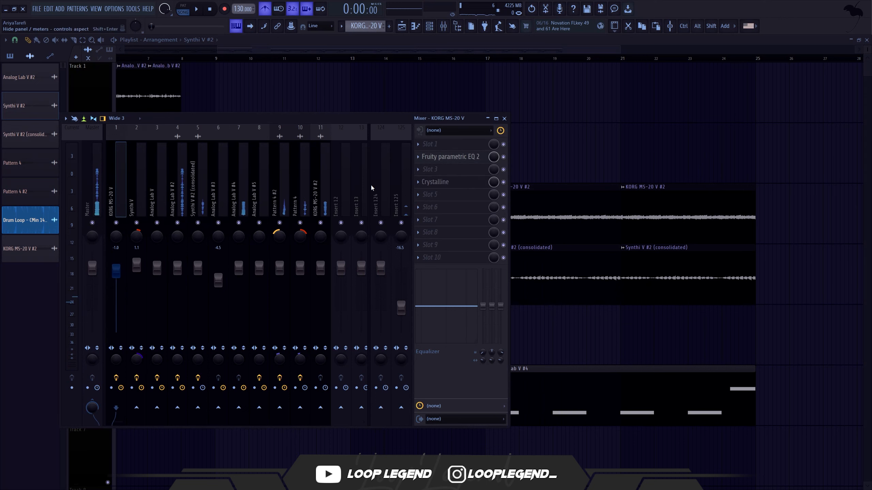
# Copy the Duck preset from the Synthi V mixer track to the first effect slot of the KORG MS-20 V #2 track
pyautogui.press('Right')
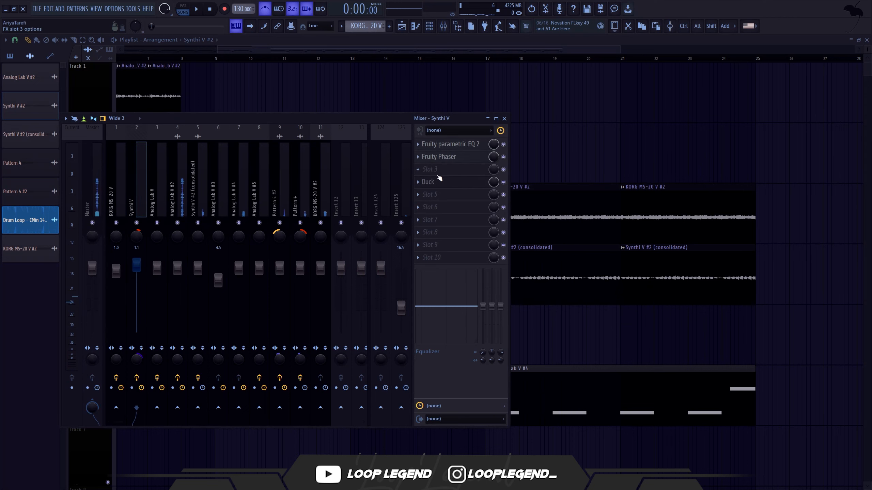
pyautogui.click(439, 182)
pyautogui.press('Escape')
pyautogui.click(418, 181)
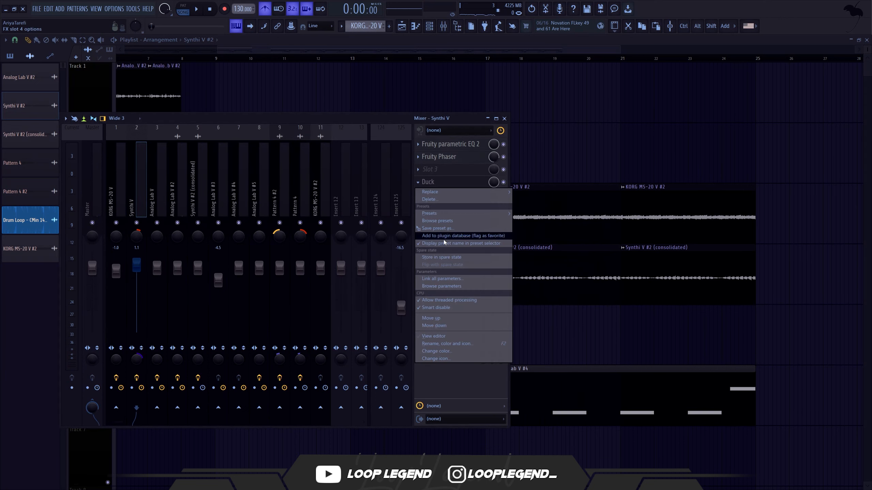
pyautogui.moveTo(444, 229); pyautogui.dragTo(332, 195)
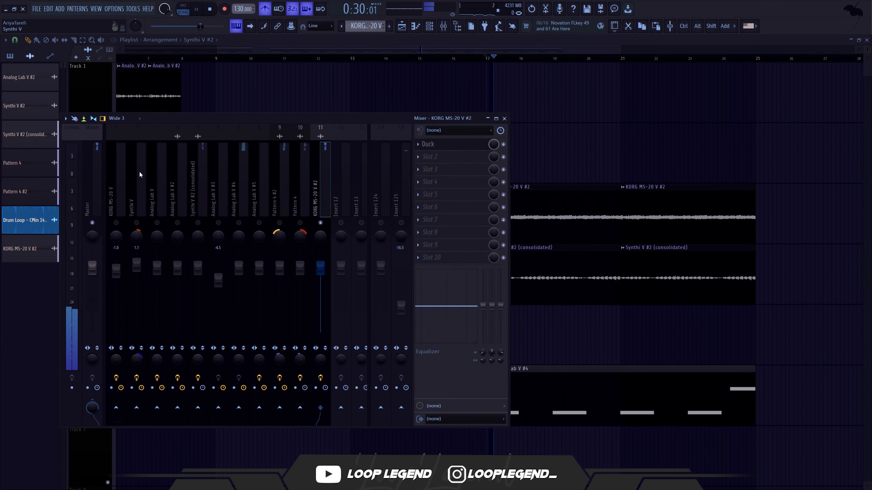
# Copy the Fruity Phaser preset from the Synthi V mixer track to the second slot of KORG MS-20 V #2, and unsolo that track
pyautogui.click(419, 160)
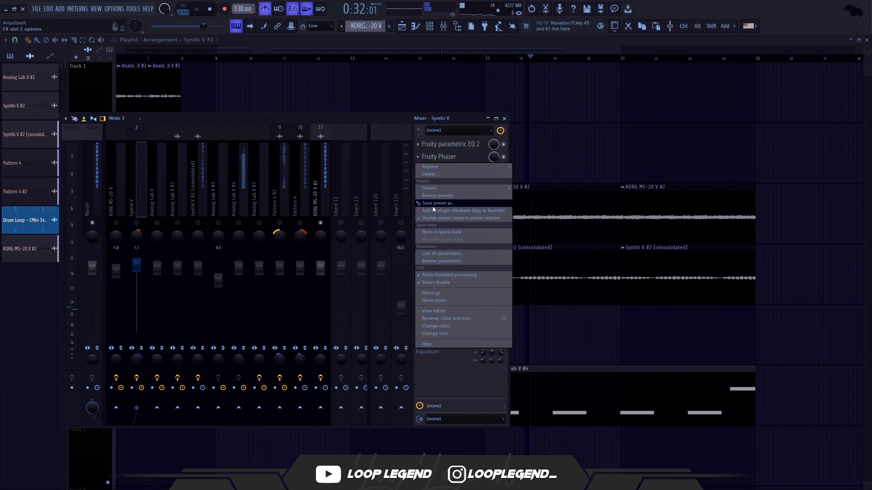
pyautogui.moveTo(433, 204); pyautogui.dragTo(329, 197)
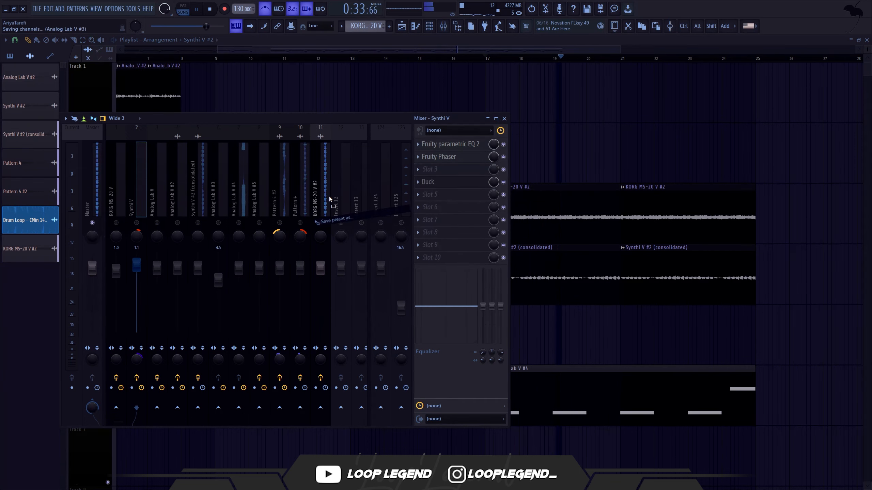
pyautogui.click(448, 156)
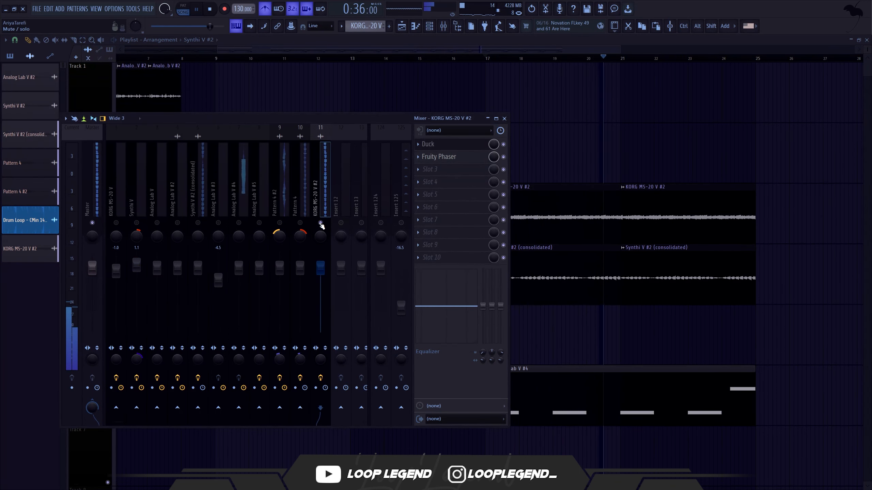
pyautogui.rightClick(320, 222)
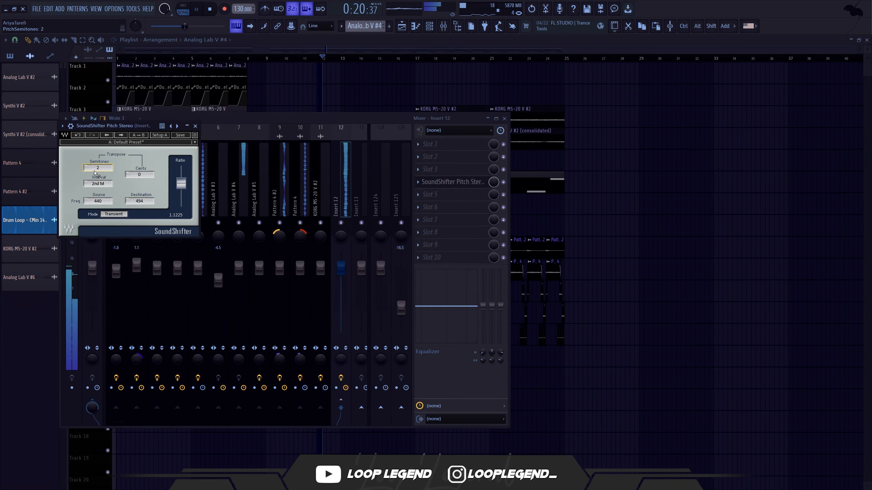
# Set SoundShifter Pitch Stereo on Insert 12 to transpose by 3 semitones, and close the plugin
pyautogui.scroll(1, 95, 173)
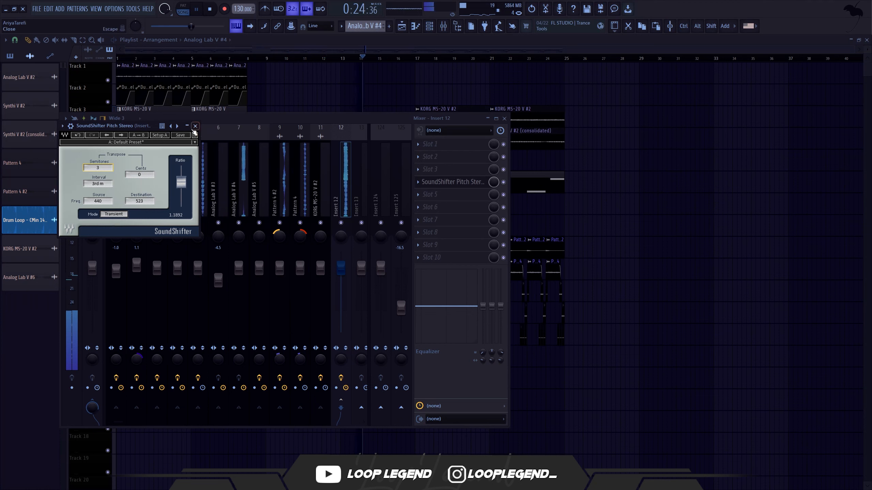
pyautogui.click(195, 126)
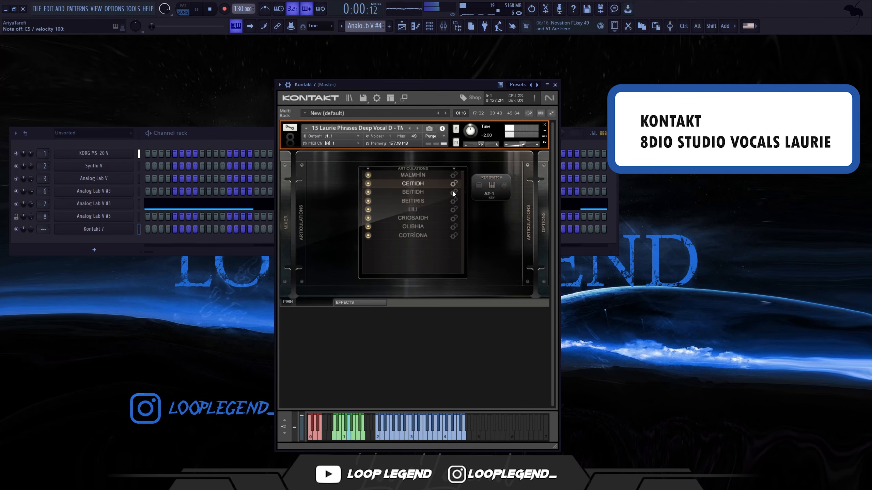
# Choose the BEITIDH articulation in Kontakt, and place two-bar notes in its Pattern 7 piano roll at bar 4 on A4 and at bar 7
pyautogui.click(430, 193)
pyautogui.moveTo(467, 83); pyautogui.dragTo(470, 82)
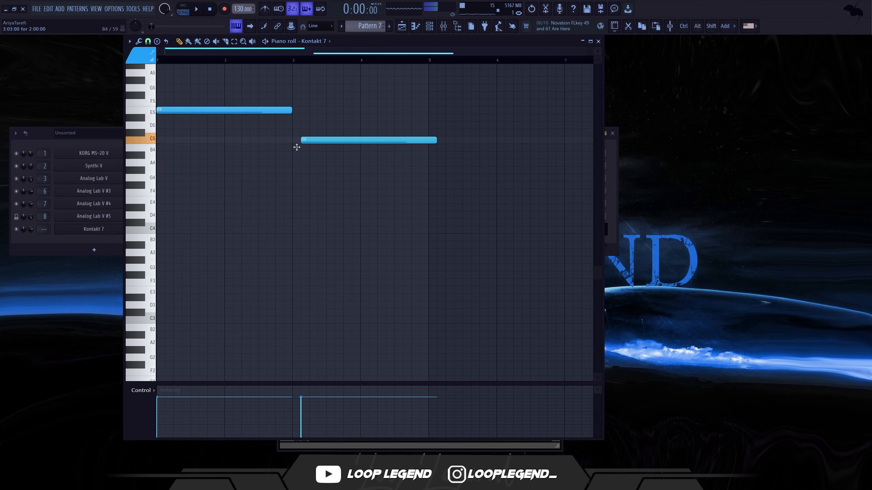
pyautogui.moveTo(297, 150); pyautogui.dragTo(295, 166)
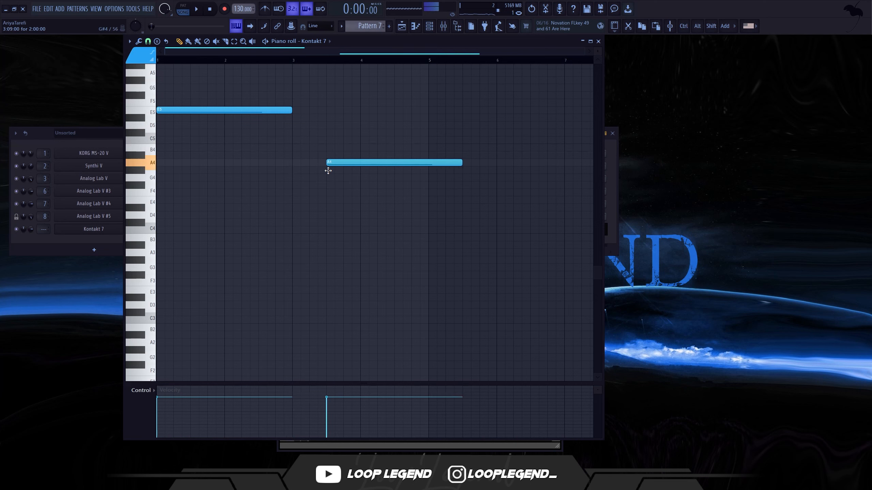
pyautogui.moveTo(488, 174); pyautogui.dragTo(357, 111)
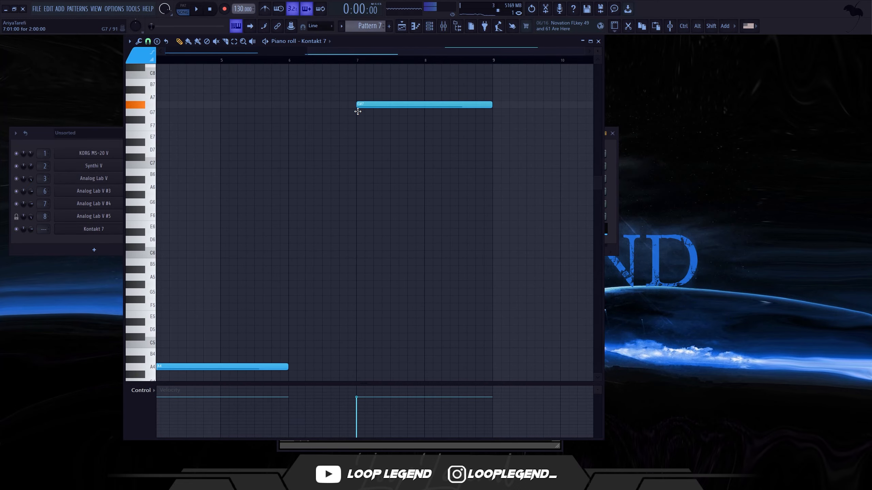
pyautogui.rightClick(373, 26)
# Lower the low-pass band in Fruity parametric EQ 2 on the Pattern 7 mixer track, and reduce the Abbey Road Saturator mix
pyautogui.click(449, 156)
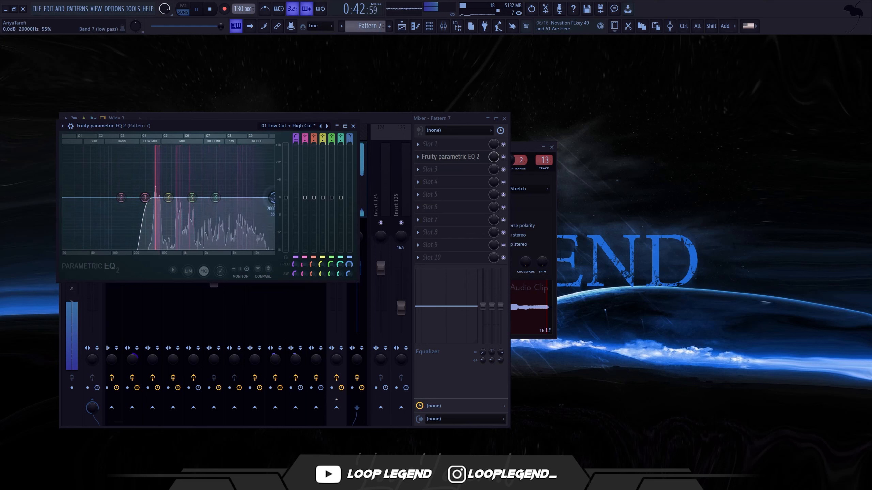
pyautogui.moveTo(273, 197)
pyautogui.mouseDown()
pyautogui.moveTo(250, 198)
pyautogui.moveTo(257, 198)
pyautogui.mouseUp()
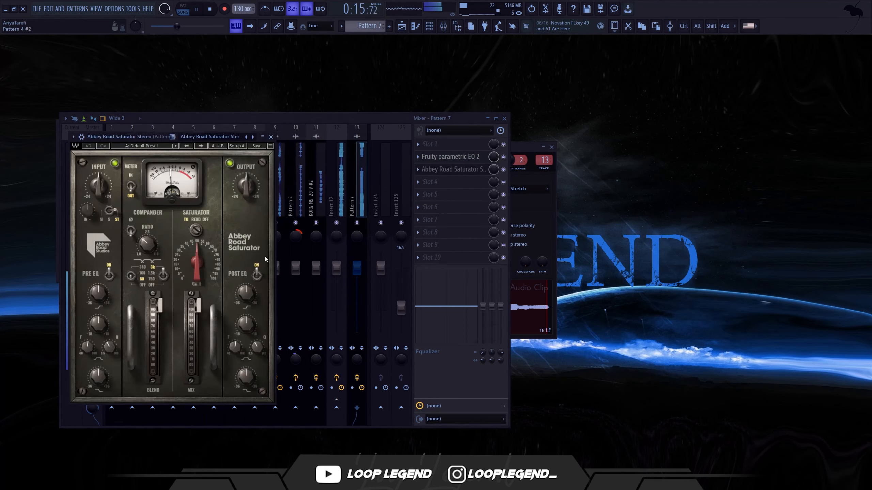
pyautogui.moveTo(194, 307); pyautogui.dragTo(198, 368)
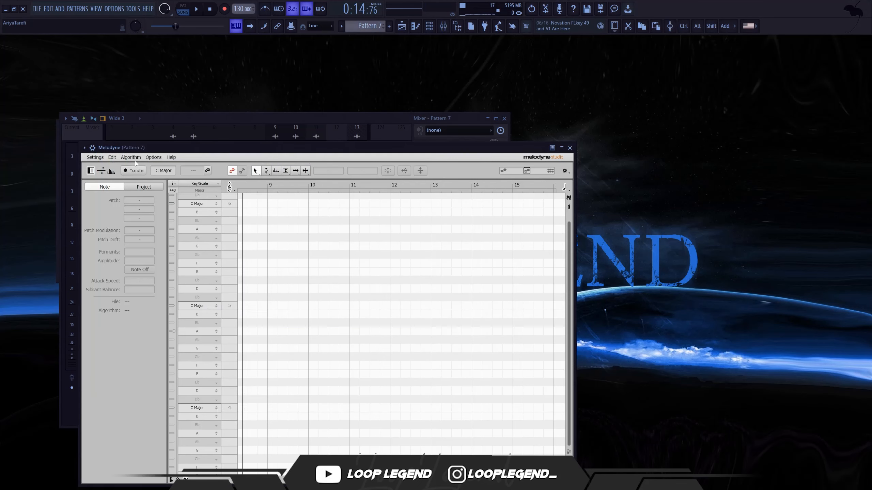
# Transfer the Pattern 7 vocal into Melodyne and set its scale to F Minor
pyautogui.click(134, 170)
pyautogui.press('space')
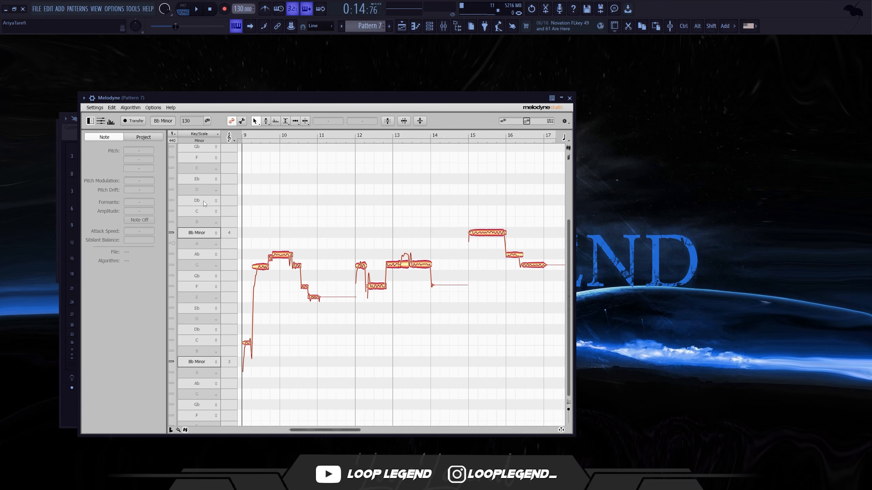
pyautogui.click(202, 287)
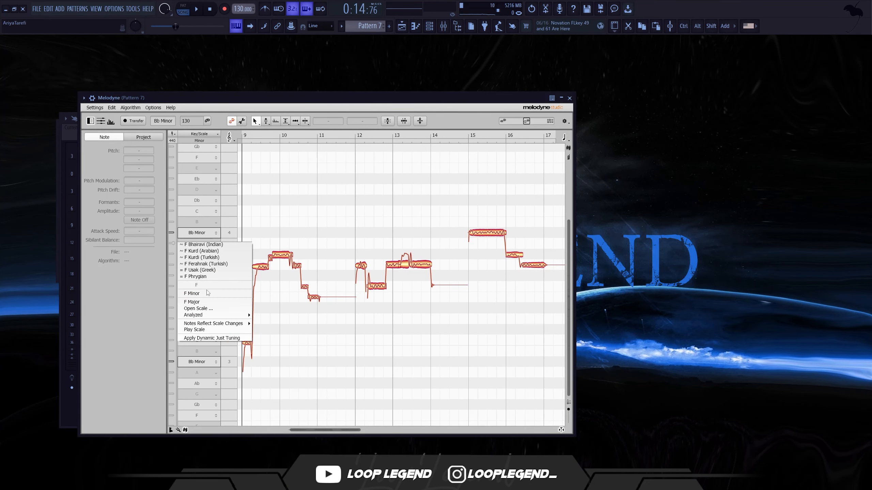
pyautogui.click(211, 295)
# Fine-tune the pitch of the first vocal note at bar 9 to C 4 -9 ct
pyautogui.press('space')
pyautogui.scroll(5, 290, 355)
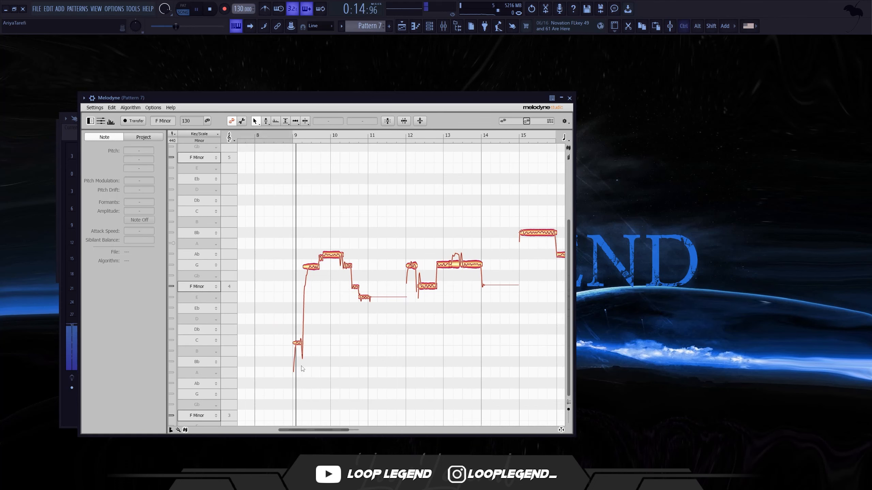
pyautogui.scroll(3, 295, 343)
pyautogui.press('space')
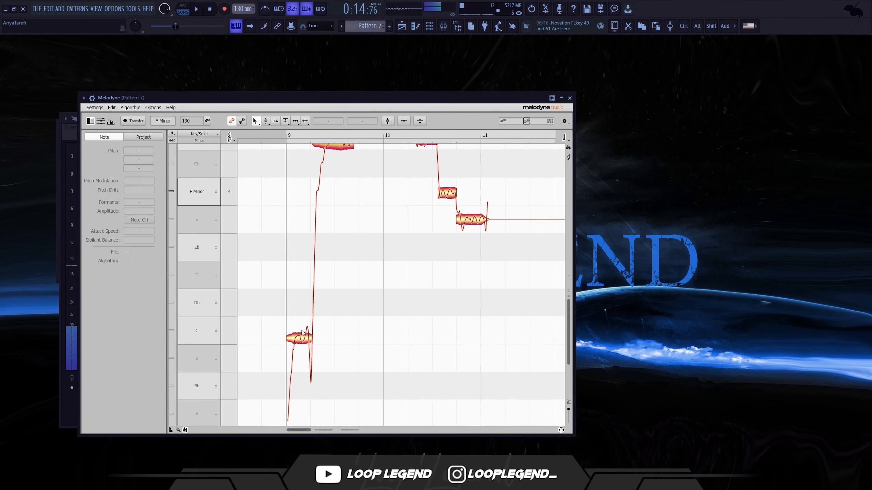
pyautogui.keyDown('alt'); pyautogui.click(301, 334); pyautogui.keyUp('alt')
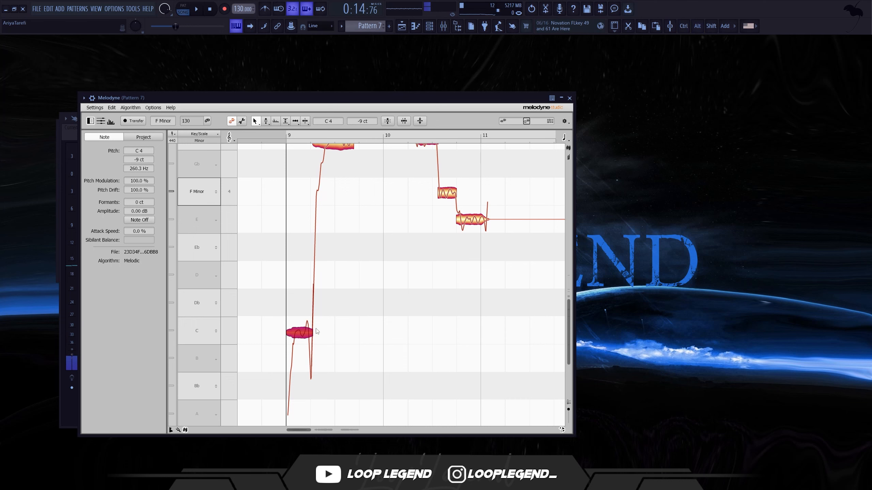
# Play the first vocal phrase and raise its last note, just before bar 11, to F 4
pyautogui.scroll(3, 404, 284)
pyautogui.press('space')
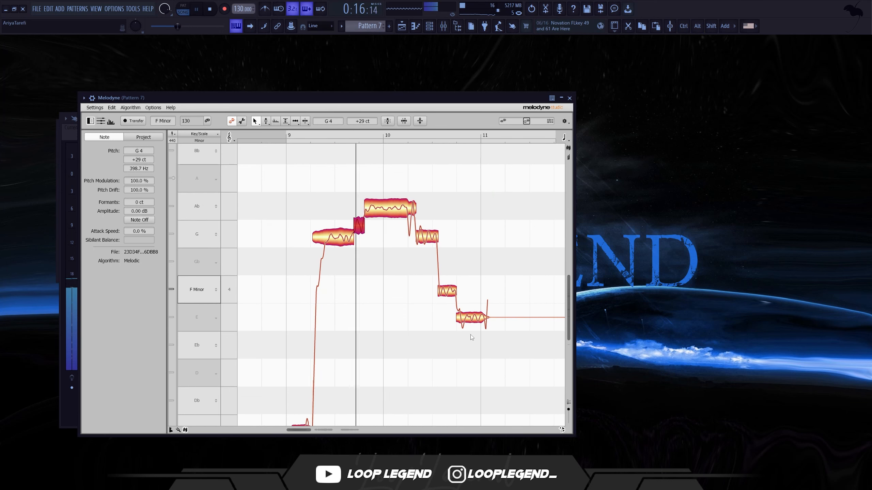
pyautogui.moveTo(463, 324); pyautogui.dragTo(477, 292)
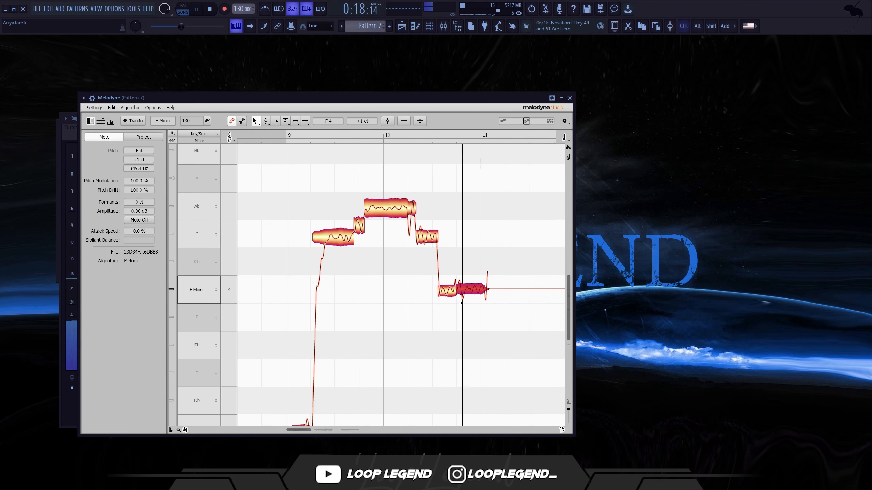
# Raise the long vocal note at bar 15 to C 5 and check the rest of the phrase during playback
pyautogui.scroll(-4, 422, 321)
pyautogui.click(533, 272)
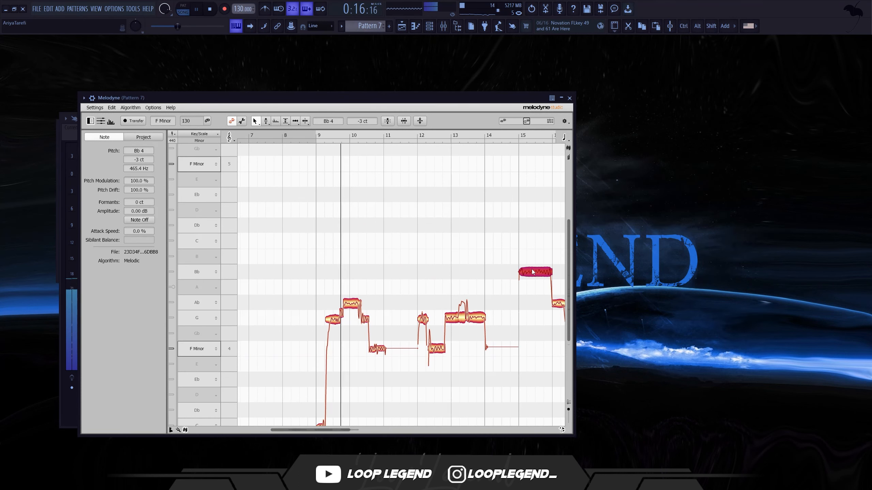
pyautogui.moveTo(532, 273); pyautogui.dragTo(532, 241)
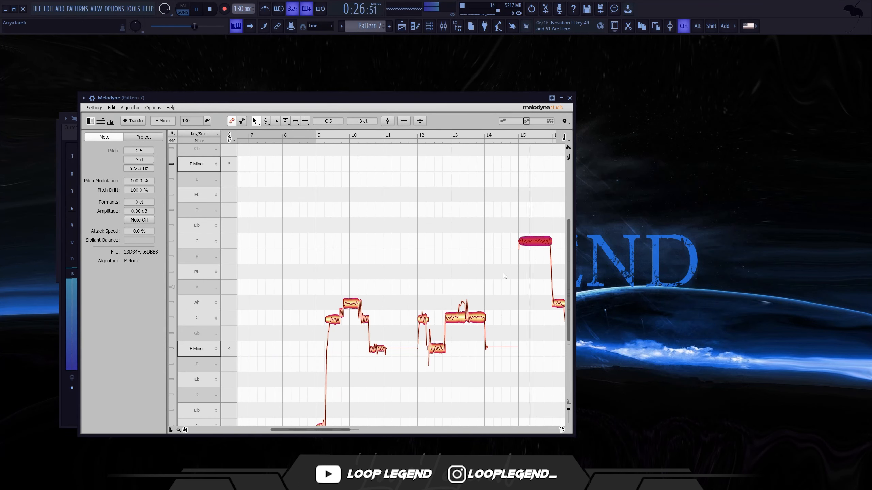
pyautogui.scroll(-3, 494, 303)
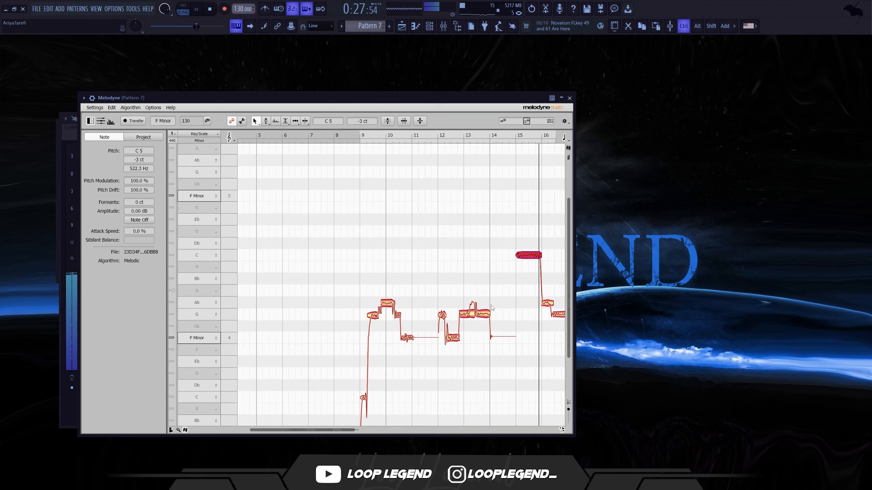
pyautogui.scroll(-1, 492, 308)
pyautogui.moveTo(336, 431); pyautogui.dragTo(362, 431)
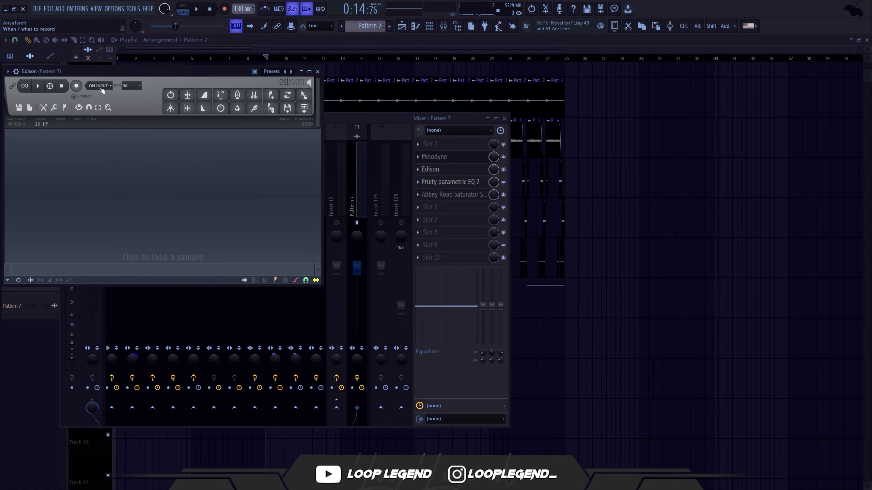
# Record the tuned Pattern 7 vocal in Edison during playback, and place the recording on playlist Track 15 at bar 9
pyautogui.click(202, 13)
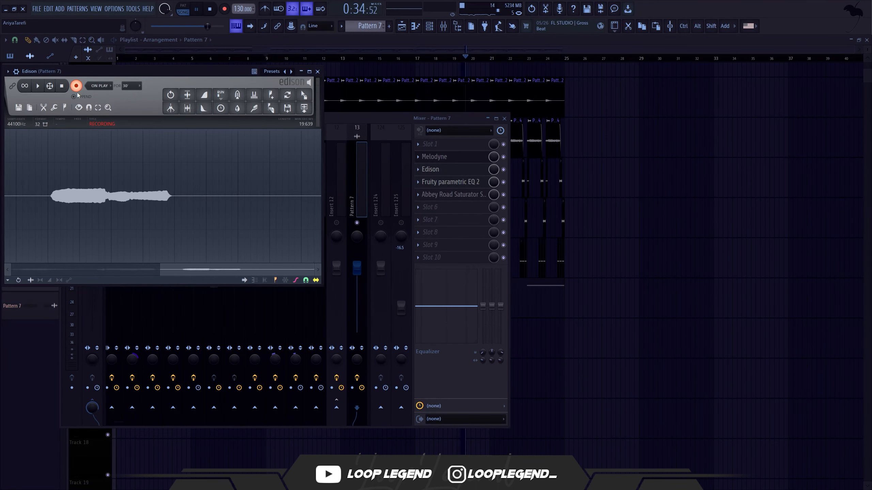
pyautogui.click(76, 86)
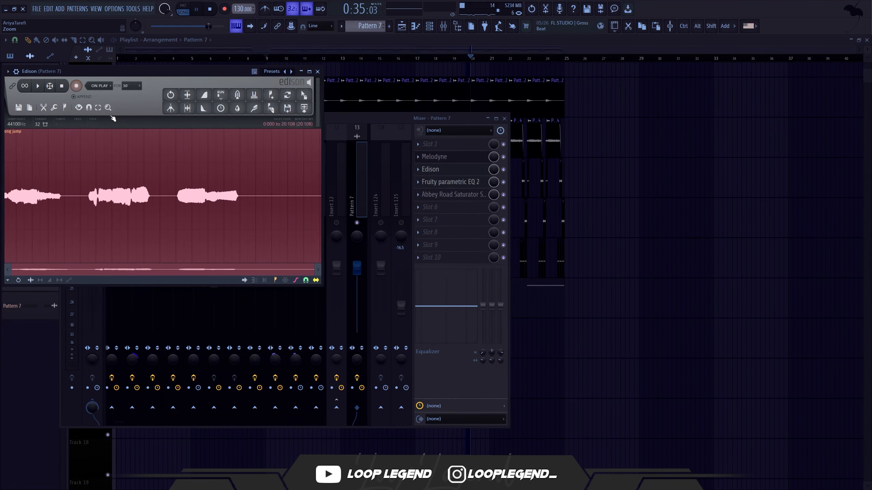
pyautogui.click(203, 177)
pyautogui.moveTo(304, 95); pyautogui.dragTo(324, 317)
pyautogui.press('F9')
pyautogui.press('space')
pyautogui.scroll(3, 326, 323)
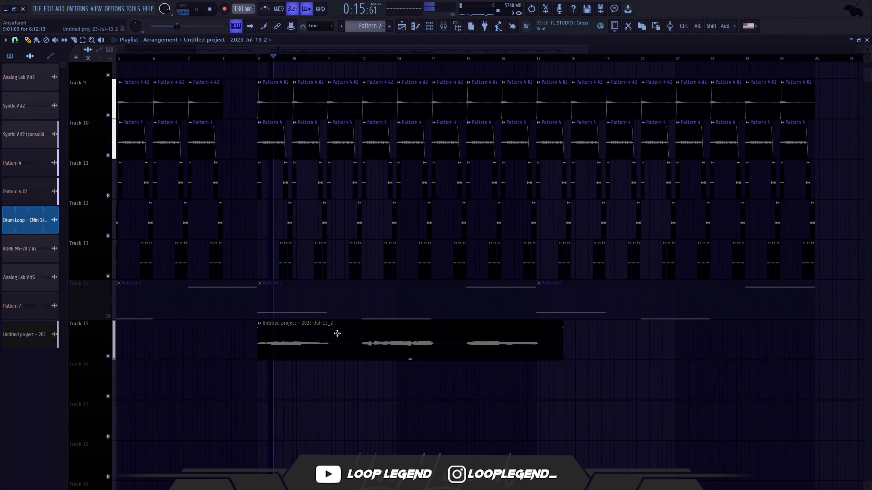
# Route the recorded vocal clip to the Pattern 7 mixer track
pyautogui.press('F9')
pyautogui.click(337, 167)
pyautogui.click(356, 163)
pyautogui.press('F9')
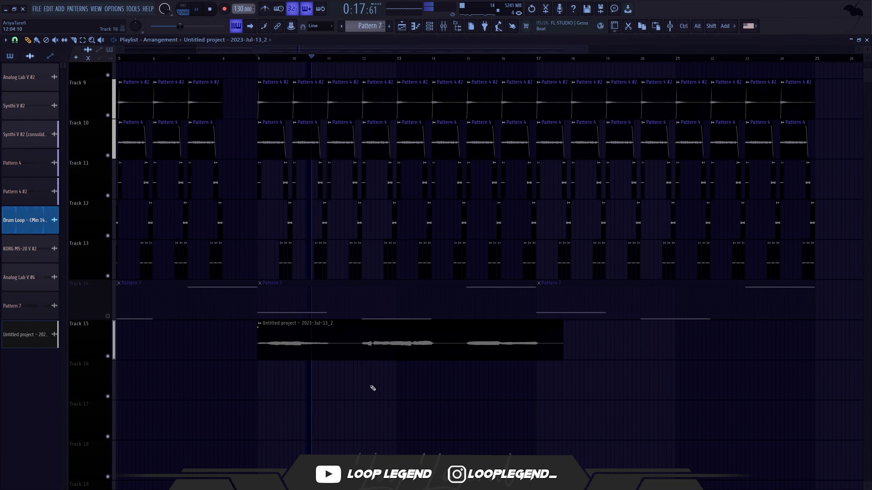
pyautogui.doubleClick(380, 345)
pyautogui.moveTo(269, 128); pyautogui.dragTo(269, 107)
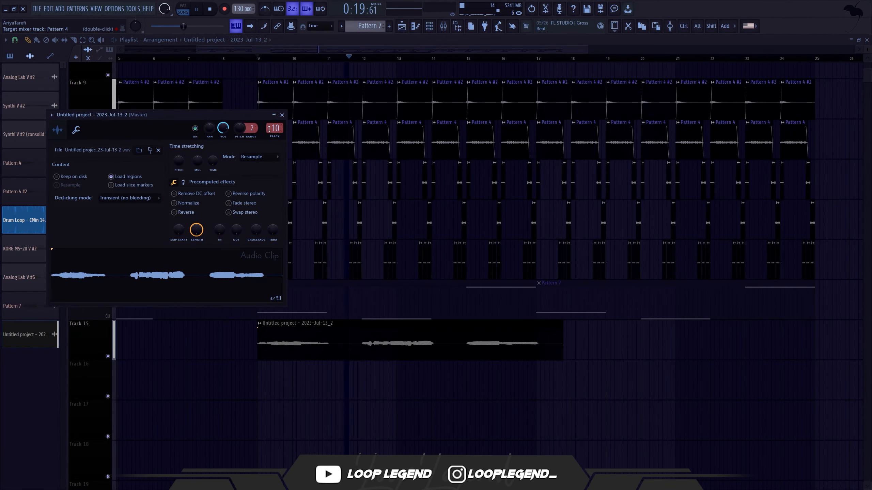
# Raise the low cut and the decay in ValhallaVintageVerb on the Pattern 7 mixer track
pyautogui.press('F9')
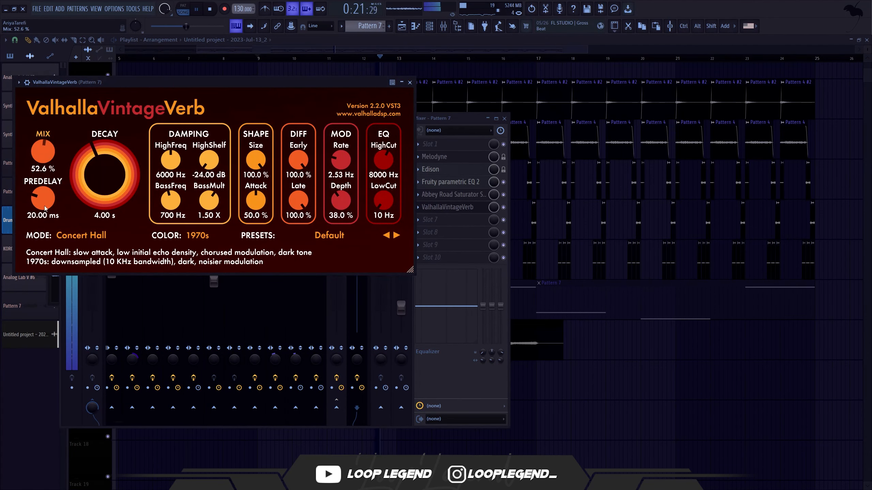
pyautogui.moveTo(383, 201); pyautogui.dragTo(384, 190)
pyautogui.moveTo(103, 171); pyautogui.dragTo(103, 165)
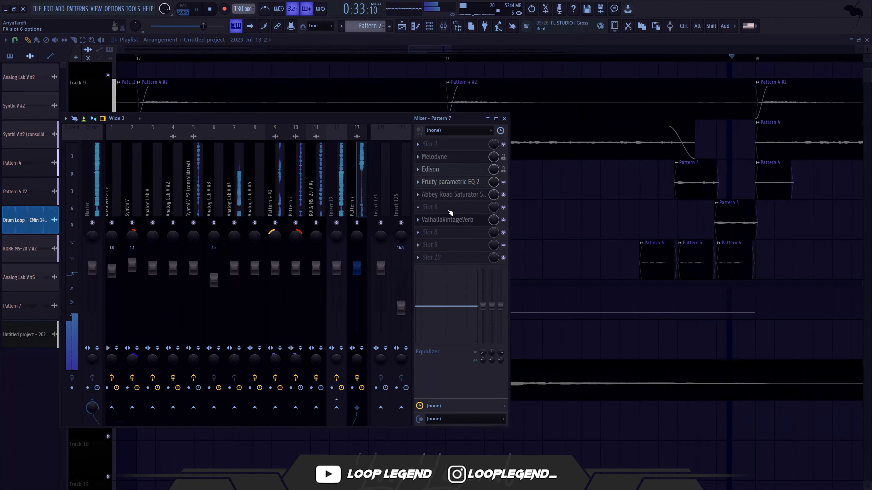
# Insert SketchCassette II in the sixth effect slot of the Pattern 7 mixer track, and load preset 02
pyautogui.click(450, 213)
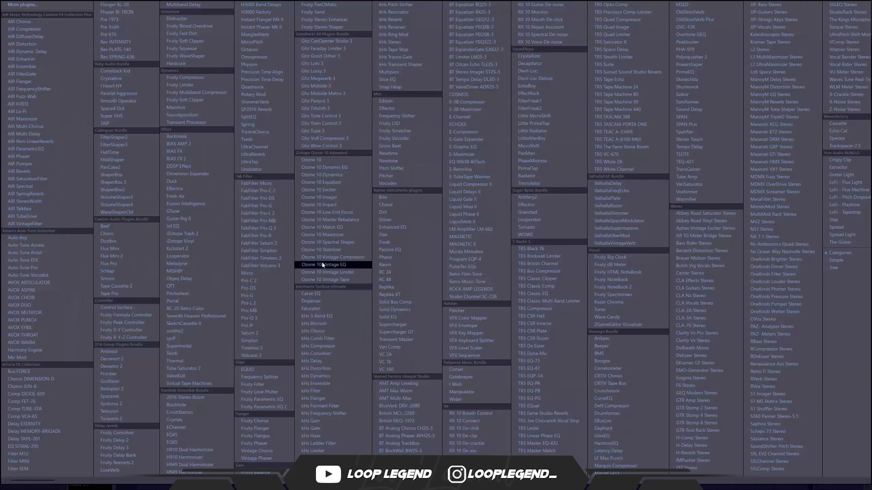
pyautogui.click(204, 323)
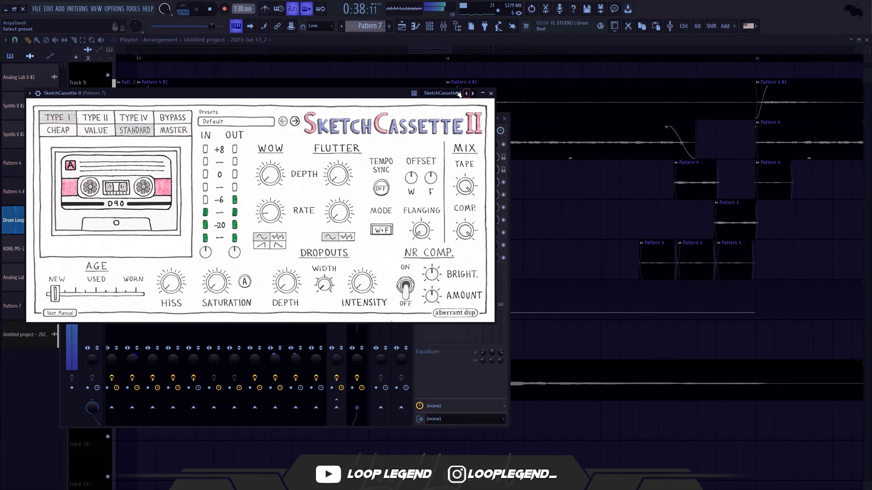
pyautogui.click(451, 92)
pyautogui.click(467, 124)
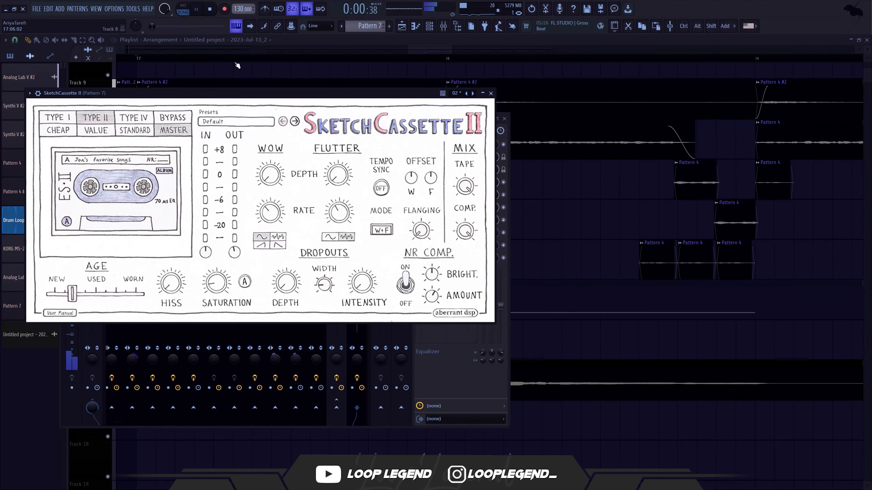
# Play the arrangement and lower the tape mix in SketchCassette II
pyautogui.press('space')
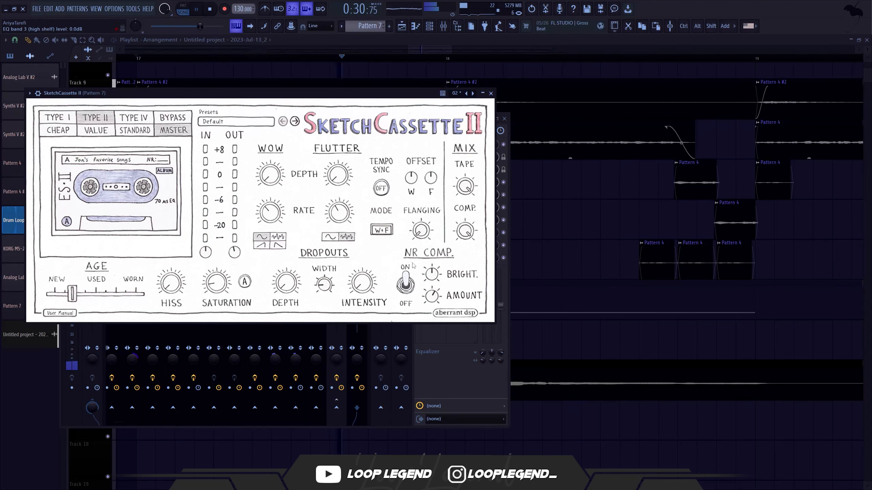
pyautogui.moveTo(464, 189); pyautogui.dragTo(463, 250)
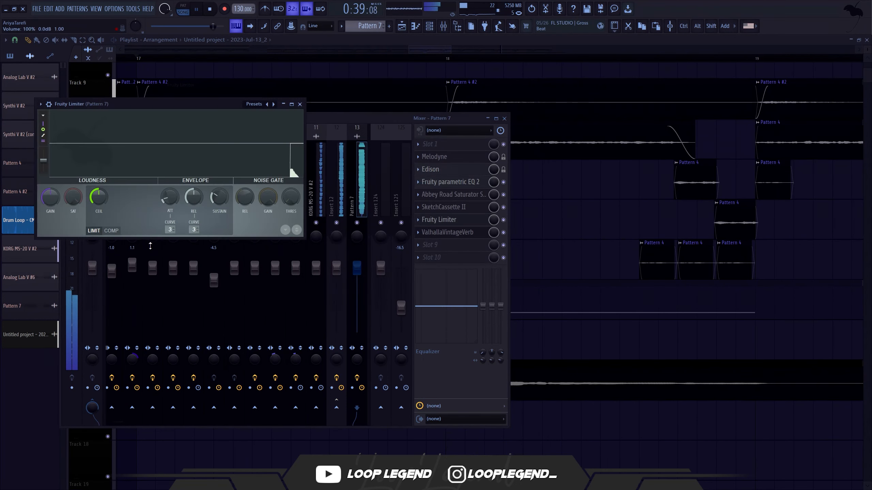
# Switch the Fruity Limiter on the Pattern 7 mixer track to compressor mode, lower its threshold and adjust the ratio
pyautogui.click(112, 231)
pyautogui.moveTo(99, 197); pyautogui.dragTo(99, 234)
pyautogui.moveTo(144, 197); pyautogui.dragTo(144, 187)
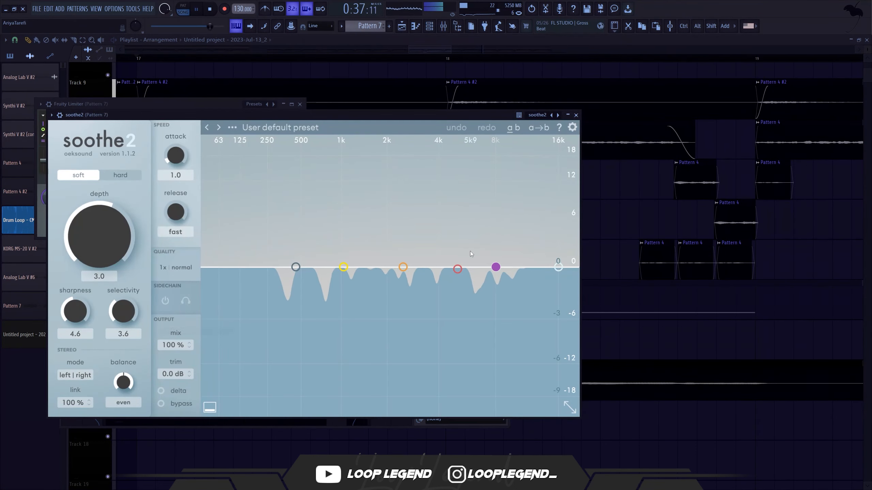
# Raise the yellow band in the low mids and slightly raise the red high-frequency band in soothe2 on the Pattern 7 mixer track
pyautogui.press('F9')
pyautogui.scroll(1, 473, 249)
pyautogui.press('F9')
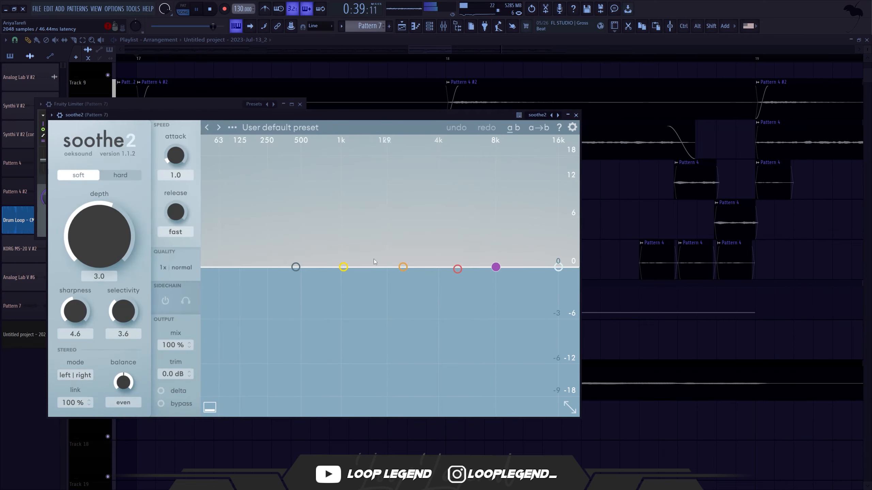
pyautogui.moveTo(346, 266); pyautogui.dragTo(328, 201)
pyautogui.moveTo(462, 265); pyautogui.dragTo(483, 254)
pyautogui.moveTo(320, 205); pyautogui.dragTo(285, 220)
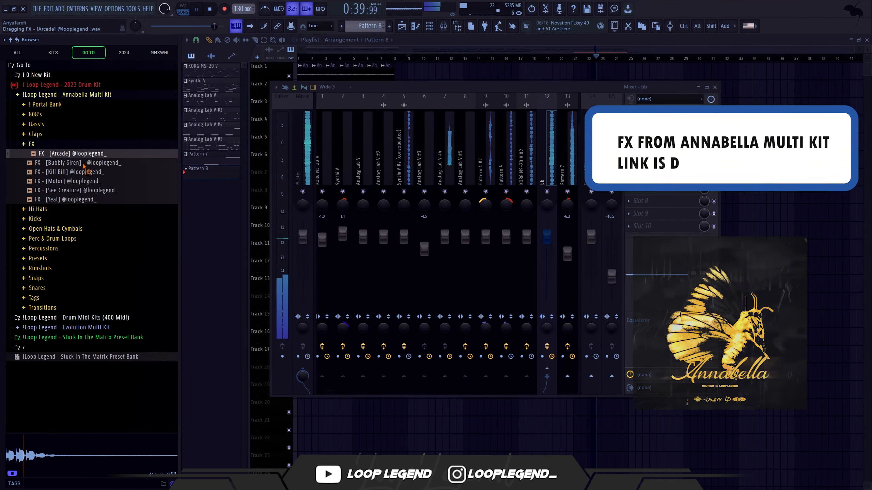
# Trim the FX - [Arcade] clip on Track 18 to 6 steps and duplicate it directly after itself
pyautogui.click(322, 409)
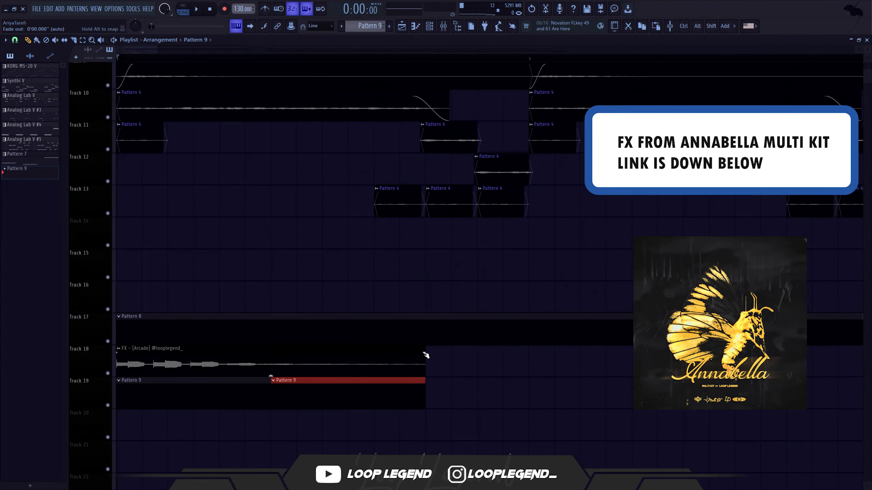
pyautogui.moveTo(425, 349); pyautogui.dragTo(224, 367)
pyautogui.press('space')
pyautogui.press('space')
pyautogui.hotkey('ctrl', 'b')
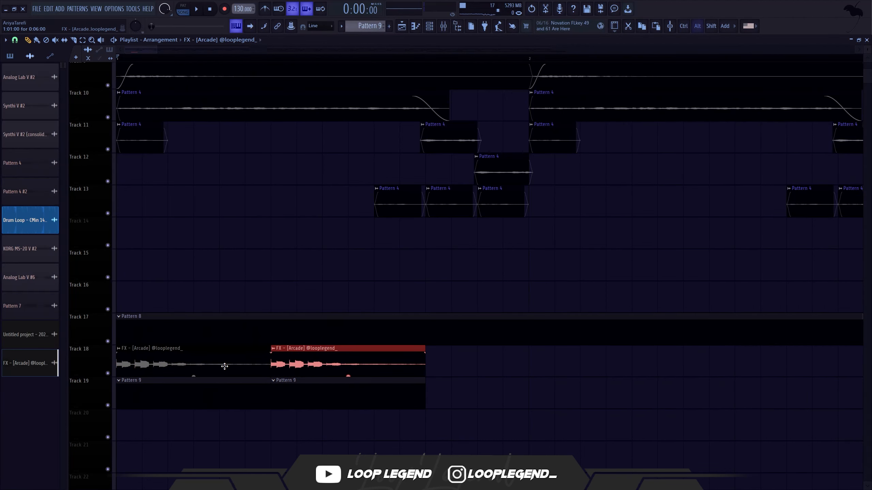
# Shorten the first Arcade clip to 4 steps and move the second one to 1:14 on Track 18
pyautogui.keyDown('shift'); pyautogui.rightClick(221, 368); pyautogui.keyUp('shift')
pyautogui.press('space')
pyautogui.press('space')
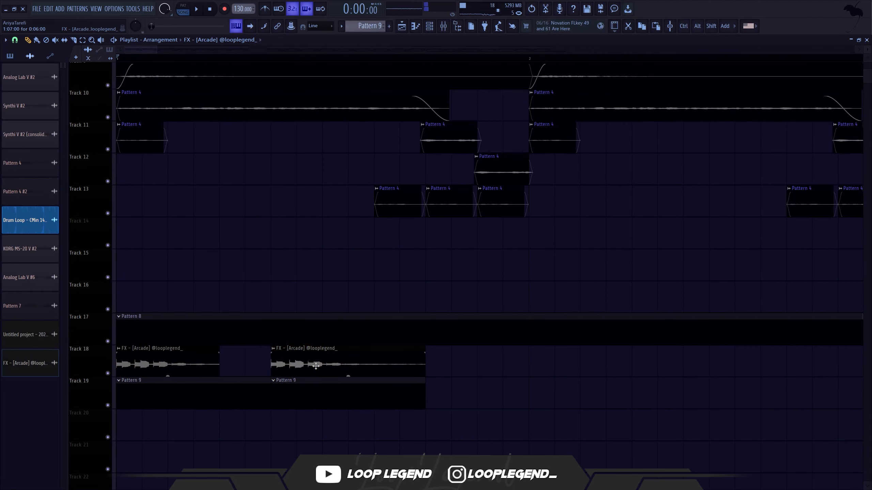
pyautogui.moveTo(301, 365); pyautogui.dragTo(477, 363)
# Duplicate the 4-step Arcade clip to 1:05 and play the result
pyautogui.moveTo(222, 350); pyautogui.dragTo(215, 357)
pyautogui.hotkey('ctrl', 'b')
pyautogui.press('space')
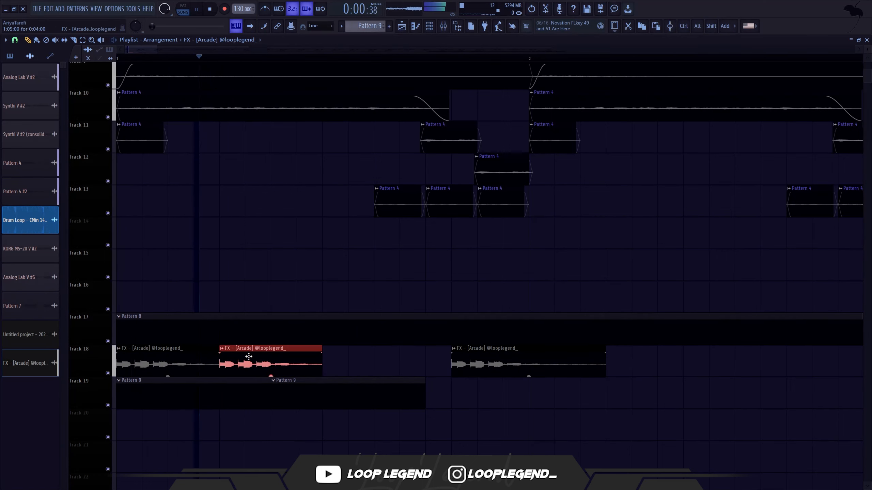
pyautogui.press('space')
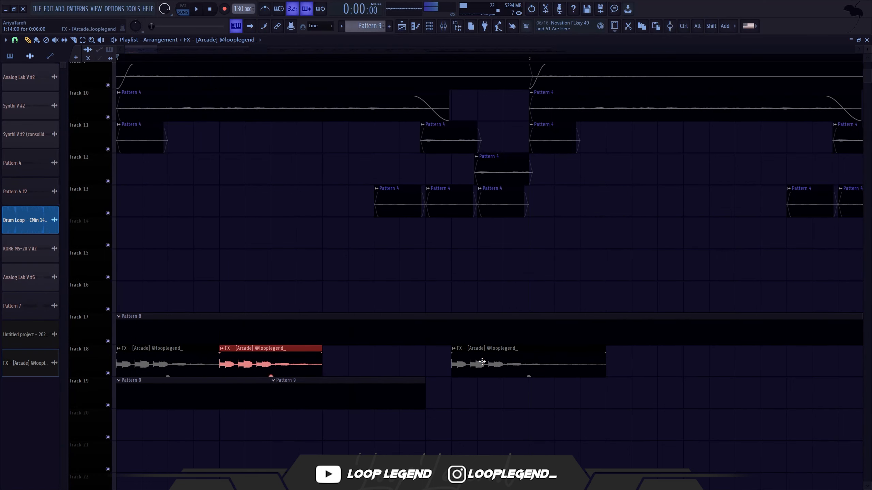
# Make the last Arcade clip on Track 18 unique and reverse its sample
pyautogui.click(456, 351)
pyautogui.click(472, 407)
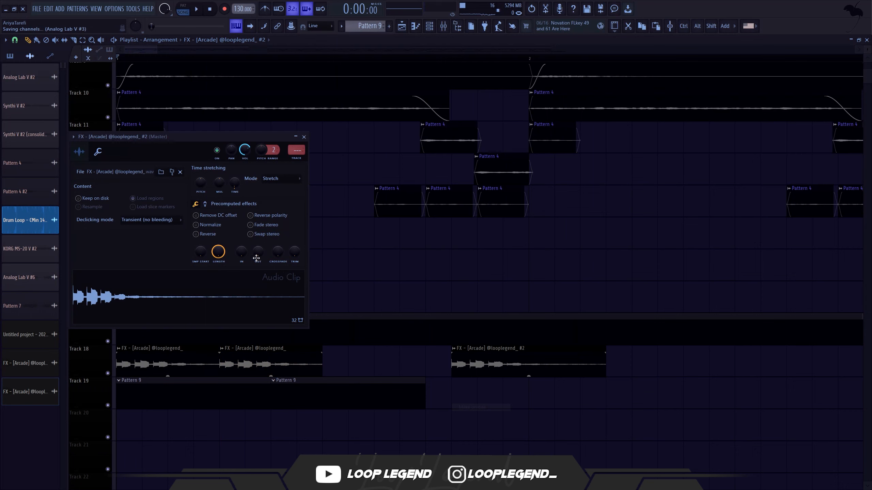
pyautogui.click(210, 235)
pyautogui.press('Escape')
pyautogui.scroll(-2, 563, 366)
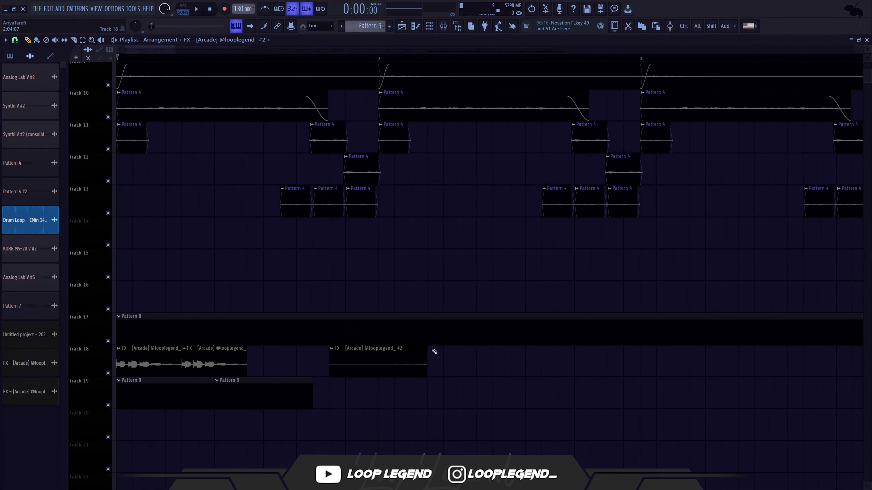
# Cut the reversed Arcade clip so it leads into bar 2 at -2.1 dB, and duplicate the one-bar FX phrase into bar 2
pyautogui.moveTo(426, 348); pyautogui.dragTo(329, 371)
pyautogui.scroll(5, 390, 364)
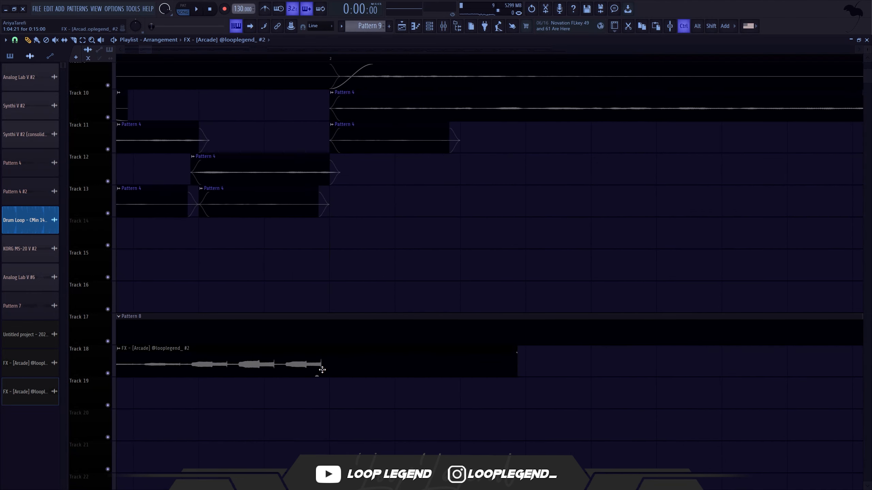
pyautogui.press('c')
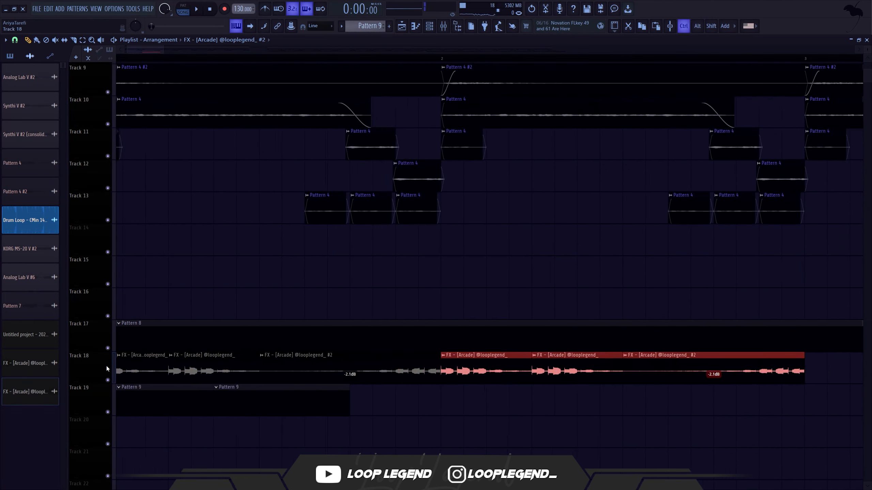
pyautogui.press('space')
pyautogui.scroll(-5, 160, 374)
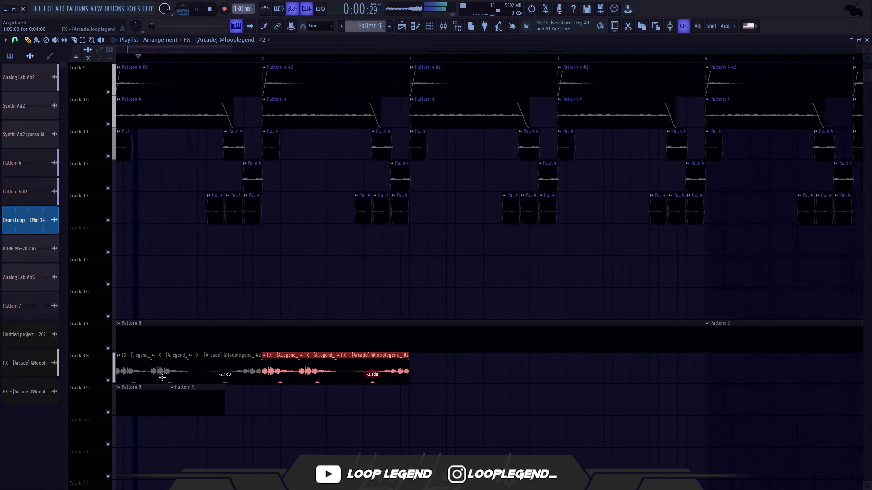
# Place a copy of the reversed Arcade clip on Track 19 in the middle of bar 2 and play the arrangement
pyautogui.moveTo(282, 368); pyautogui.dragTo(350, 373)
pyautogui.hotkey('ctrl', 'x')
pyautogui.hotkey('ctrl', 'z')
pyautogui.hotkey('ctrl', 'x')
pyautogui.press('space')
pyautogui.press('space')
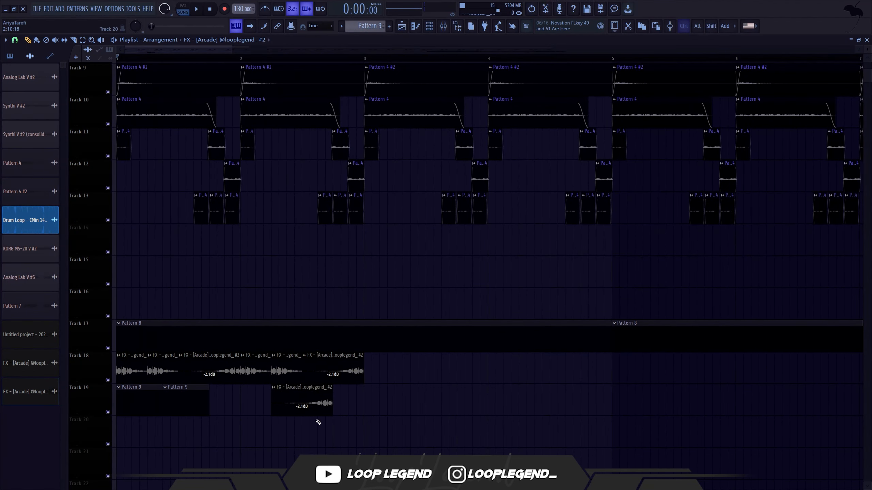
# Slice the reversed Arcade clips on Tracks 18 and 19 in bar 2 and delete the unneeded pieces
pyautogui.scroll(3, 318, 422)
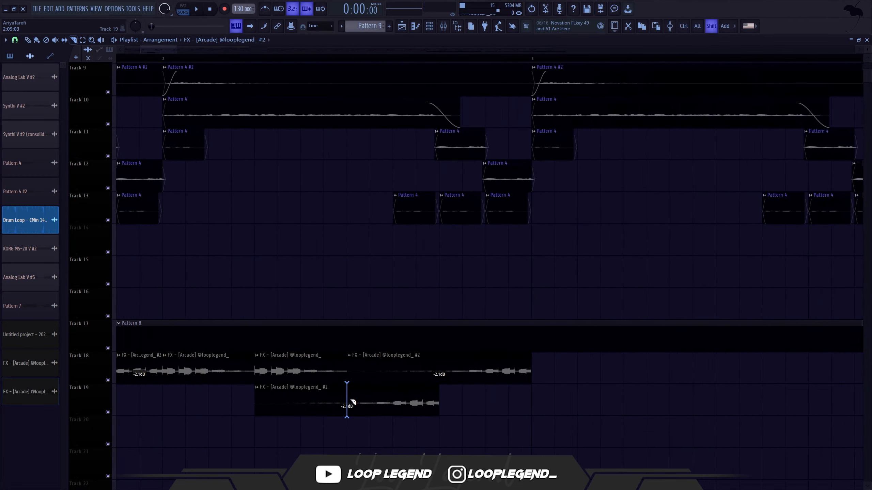
pyautogui.press('space')
pyautogui.click(352, 402)
pyautogui.click(437, 373)
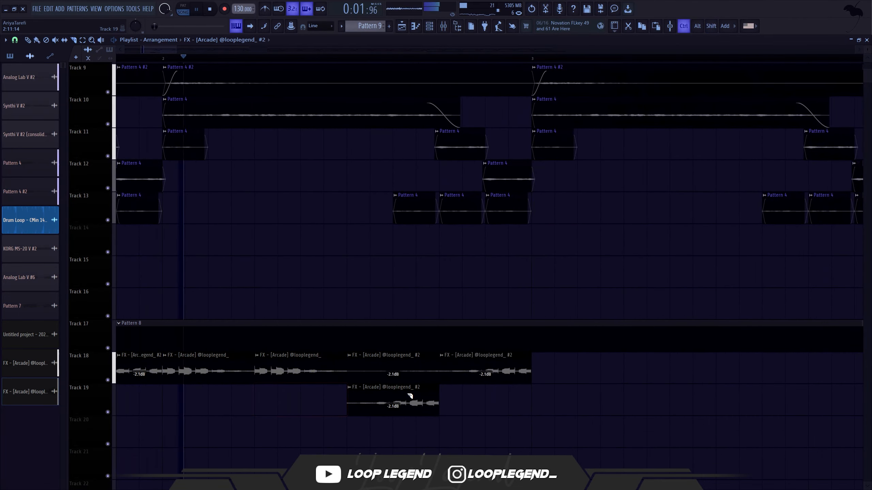
pyautogui.keyDown('ctrl'); pyautogui.click(412, 375); pyautogui.keyUp('ctrl')
pyautogui.press('Delete')
pyautogui.keyDown('ctrl'); pyautogui.click(423, 407); pyautogui.keyUp('ctrl')
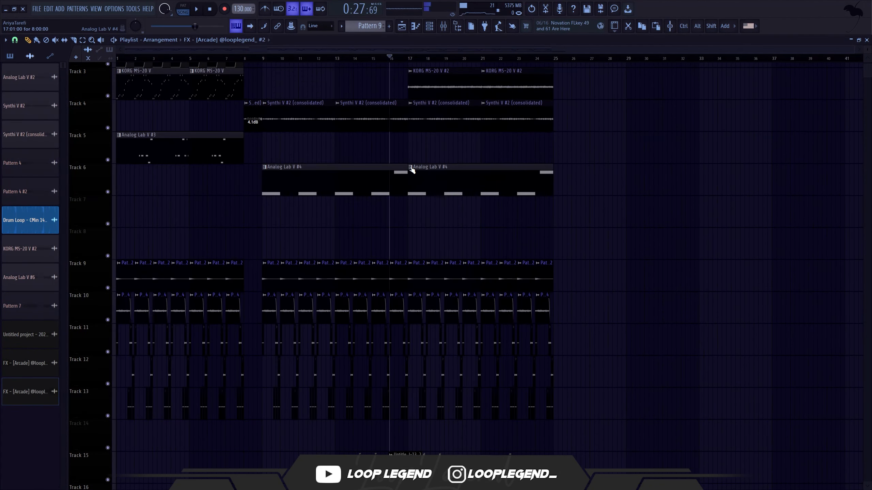
# Make the Analog Lab V #4 pattern clip at bar 17 on Track 6 unique and open its notes in the piano roll
pyautogui.rightClick(411, 167)
pyautogui.click(421, 219)
pyautogui.press('space')
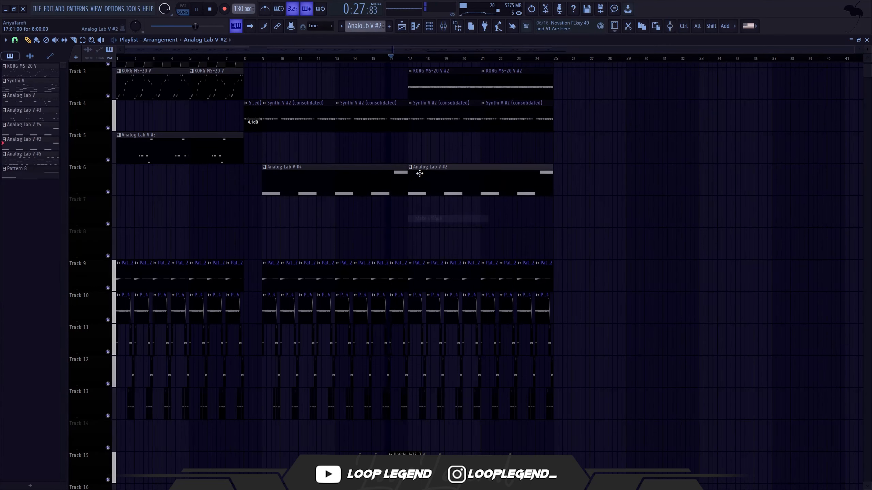
pyautogui.doubleClick(425, 173)
pyautogui.scroll(-3, 295, 220)
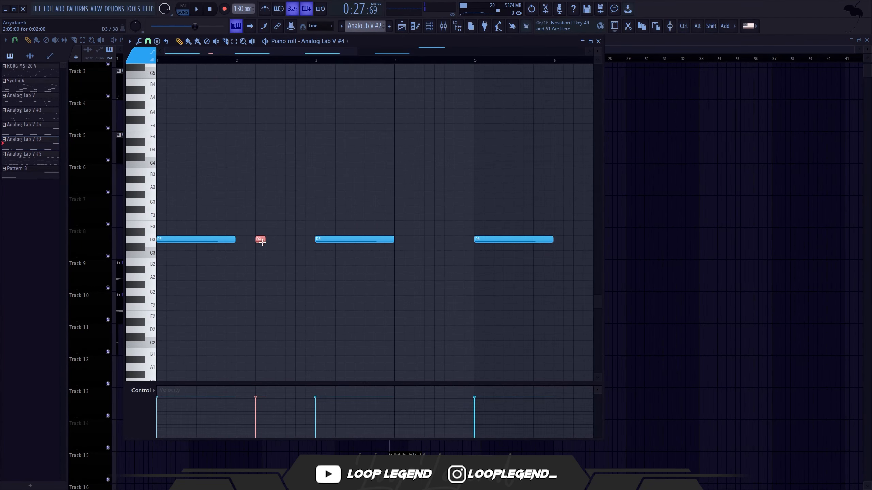
# With 1/2 beat snap, turn the note at 2:05 into two consecutive 6-step notes on A3 and A4
pyautogui.click(147, 41)
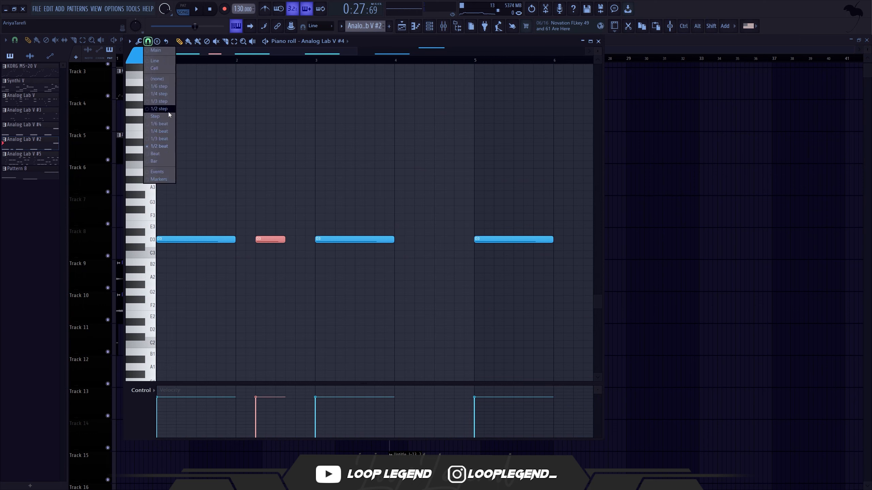
pyautogui.click(160, 146)
pyautogui.hotkey('ctrl', 'b')
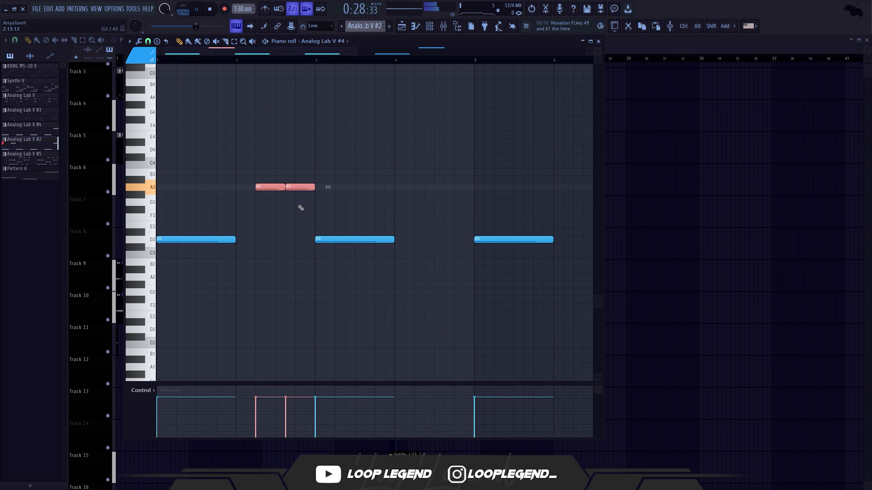
pyautogui.hotkey('ctrl', 'Up')
# Replace the bar 3 note with a copy of the two-bar phrase, remove the copied A4 and extend the A3 to bar 5
pyautogui.rightClick(331, 238)
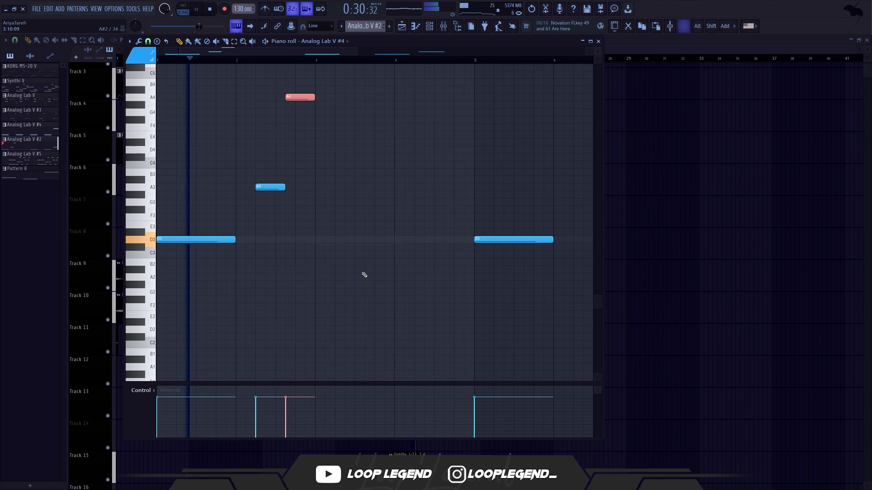
pyautogui.moveTo(364, 274); pyautogui.dragTo(206, 65)
pyautogui.hotkey('ctrl', 'b')
pyautogui.moveTo(456, 194); pyautogui.dragTo(479, 90)
pyautogui.press('Delete')
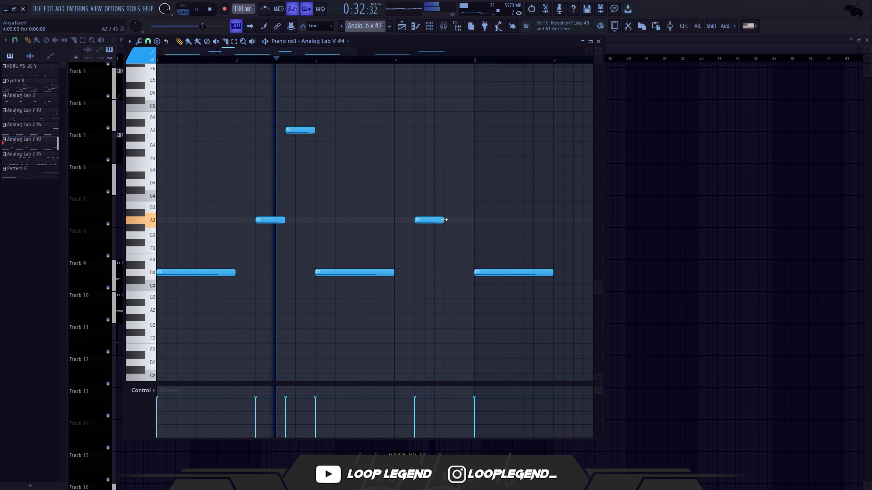
pyautogui.moveTo(441, 217); pyautogui.dragTo(473, 218)
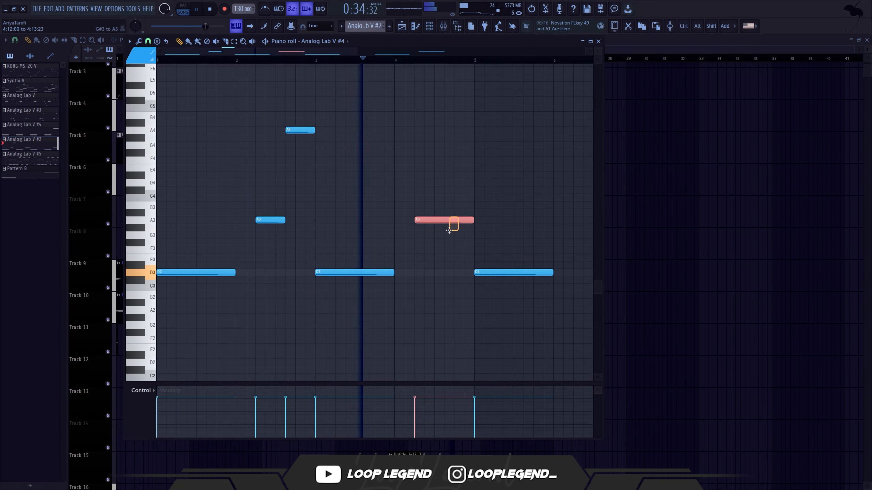
# Delete the remaining old notes after the edited phrase and duplicate the phrase in their place
pyautogui.scroll(-2, 413, 253)
pyautogui.scroll(-2, 438, 267)
pyautogui.moveTo(351, 296); pyautogui.dragTo(489, 202)
pyautogui.press('Delete')
pyautogui.hotkey('ctrl', 'b')
pyautogui.hotkey('ctrl', 'd')
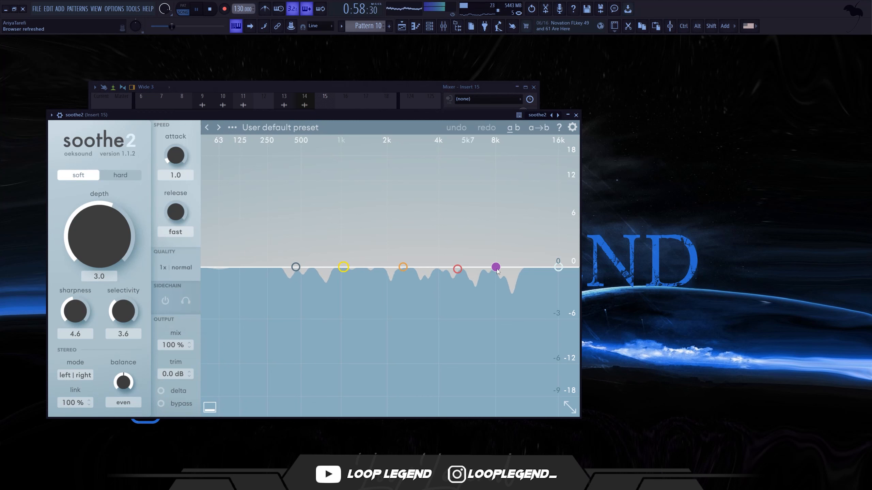
# In soothe2 on Insert 15, set band 3 to 7k9 Hz, 12 dB sensitivity and q 0.1, and raise the orange band in the low mids
pyautogui.moveTo(460, 268); pyautogui.dragTo(495, 181)
pyautogui.scroll(-6, 496, 180)
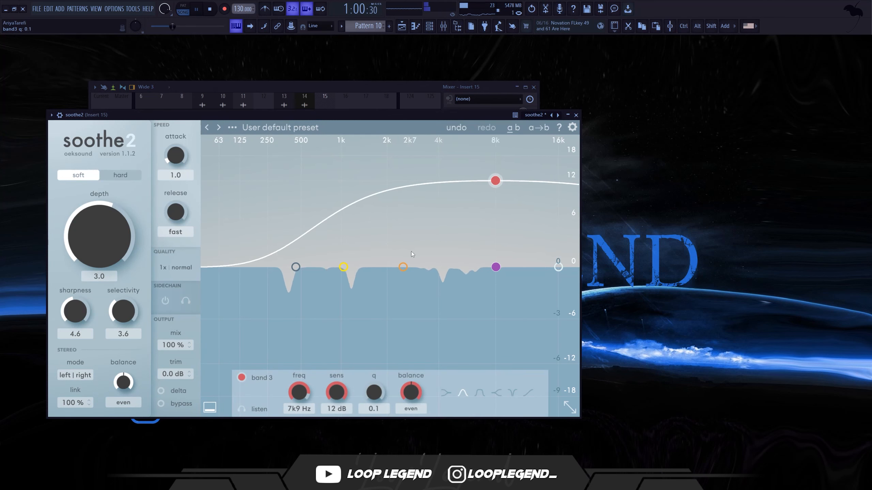
pyautogui.moveTo(402, 268); pyautogui.dragTo(315, 182)
pyautogui.doubleClick(299, 182)
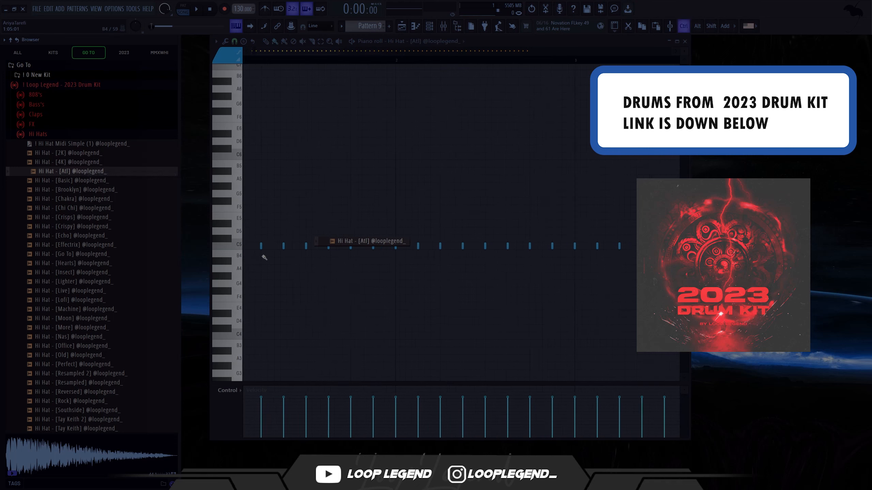
# Paint two C5 hi-hat rolls in bar 2 and a B4 roll near the end of bar 4
pyautogui.press('space')
pyautogui.moveTo(428, 246); pyautogui.dragTo(434, 246)
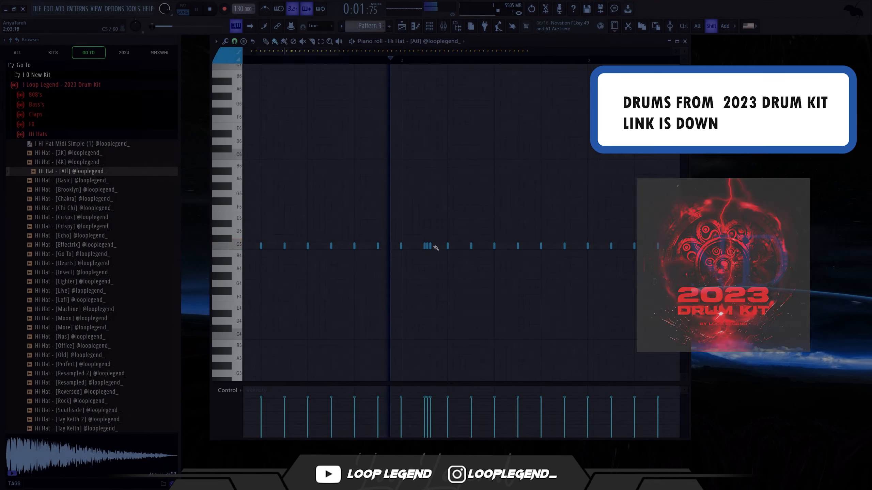
pyautogui.moveTo(500, 246); pyautogui.dragTo(517, 246)
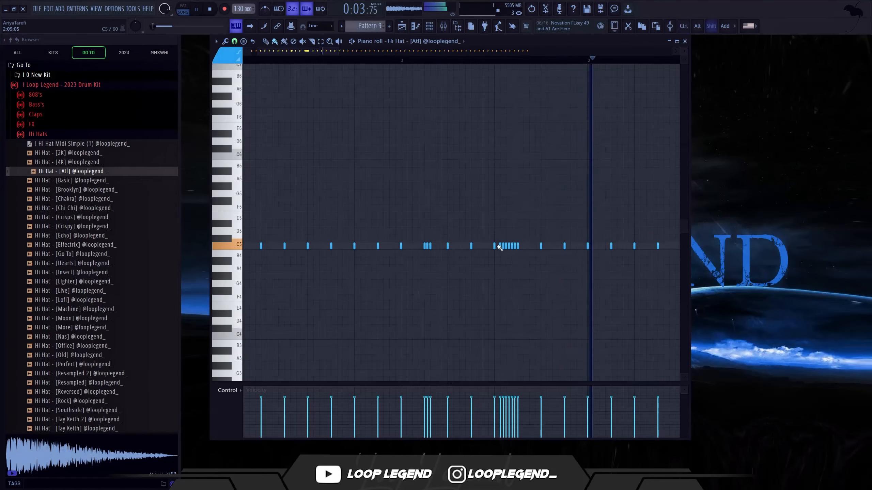
pyautogui.scroll(-3, 586, 288)
pyautogui.scroll(-1, 586, 287)
pyautogui.moveTo(639, 254); pyautogui.dragTo(647, 254)
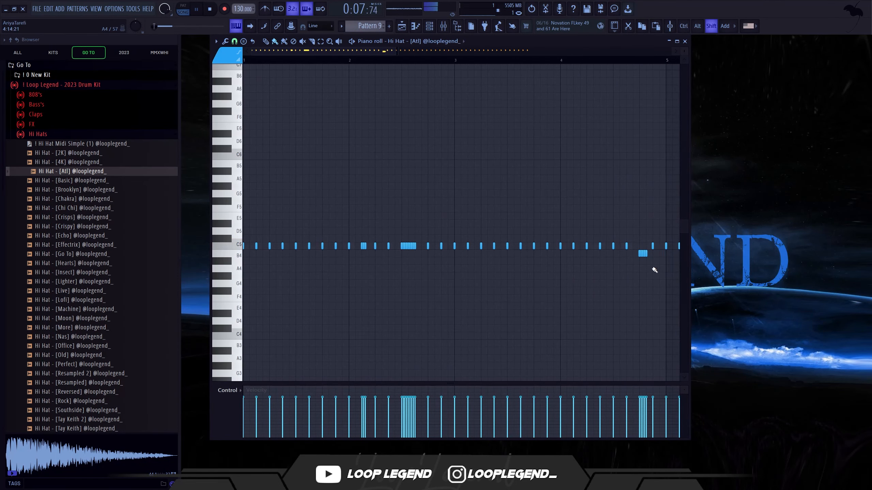
# Set the piano roll snap to 1/2 step, paint three extra C5 hi-hats between 1:09 and 1:11, and remove the hat near the bar's end
pyautogui.scroll(-1, 653, 273)
pyautogui.click(235, 41)
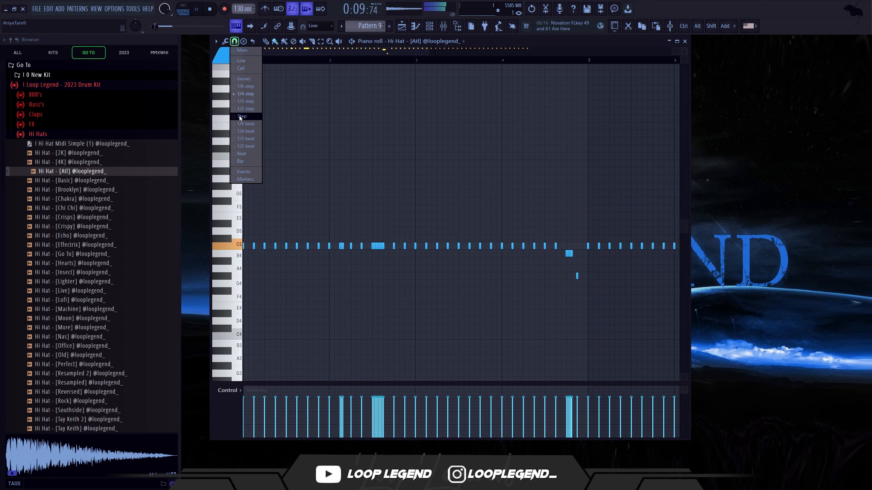
pyautogui.click(242, 109)
pyautogui.press('space')
pyautogui.scroll(4, 247, 195)
pyautogui.press('space')
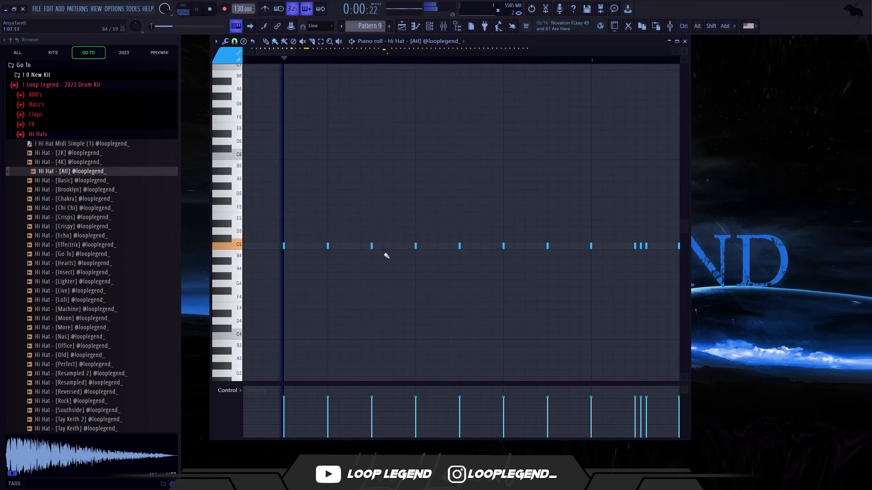
pyautogui.hotkey('ctrl', 'z')
pyautogui.press('space')
pyautogui.moveTo(429, 246); pyautogui.dragTo(453, 247)
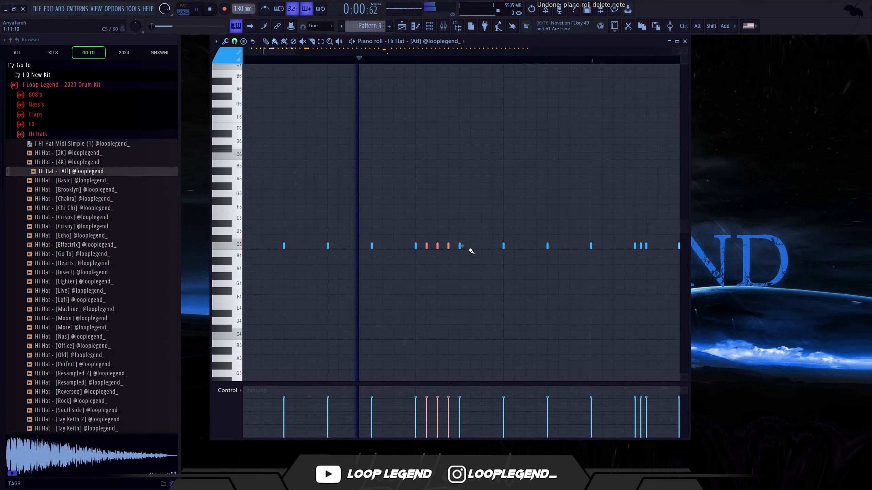
pyautogui.rightClick(548, 247)
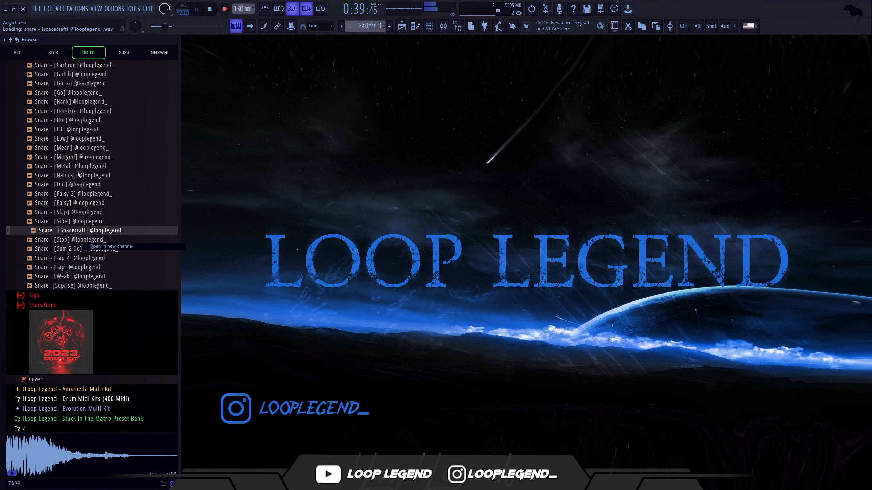
# Look through the 2023 Drum Kit folders and load the 808 - [MobSpinz] sample into a new channel
pyautogui.scroll(5, 42, 122)
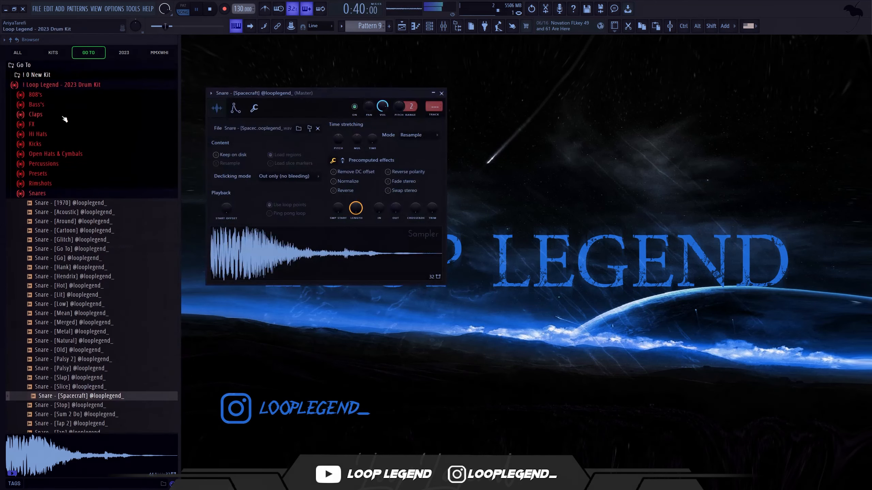
pyautogui.click(37, 114)
pyautogui.moveTo(43, 124); pyautogui.dragTo(384, 109)
pyautogui.scroll(-6, 50, 285)
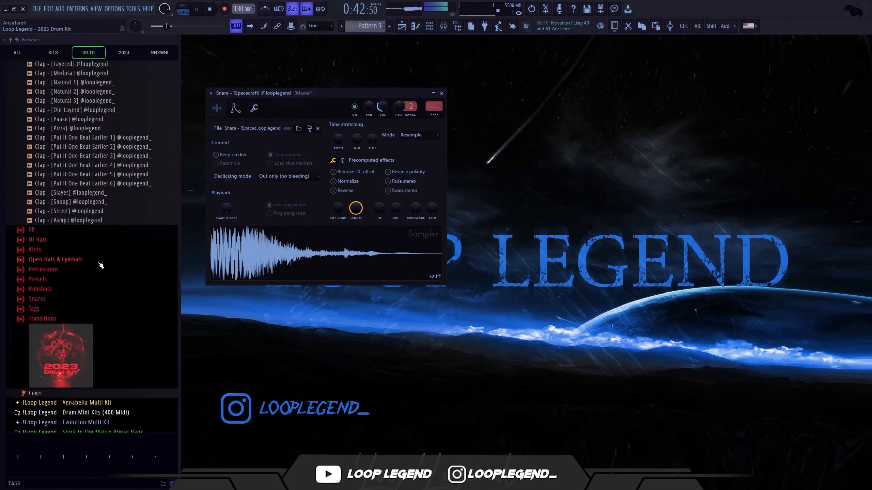
pyautogui.click(41, 277)
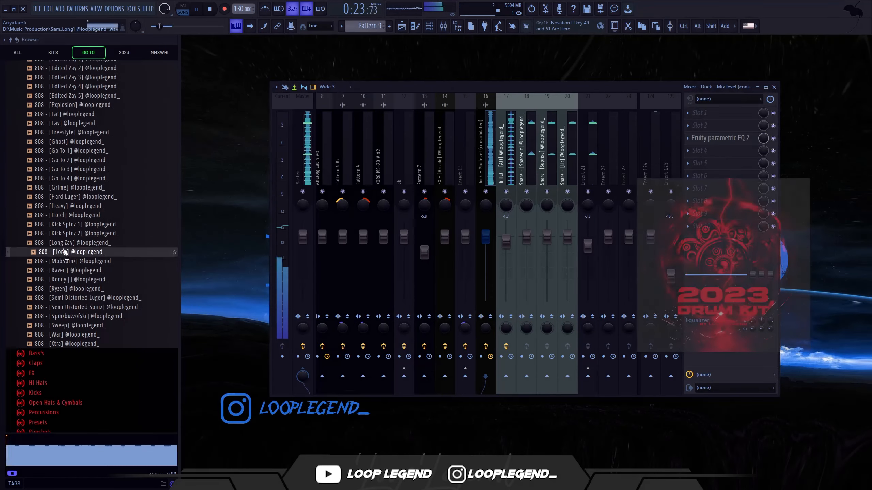
pyautogui.rightClick(83, 261)
pyautogui.click(112, 272)
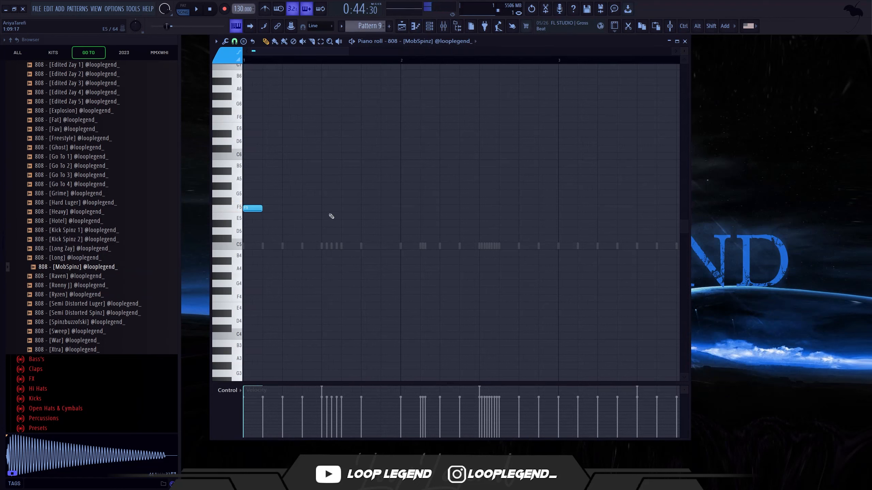
# Add F5 808 notes at 1:15, 2:03, 2:05, 2:11 and 2:15 in the MobSpinz piano roll
pyautogui.press('space')
pyautogui.click(387, 208)
pyautogui.click(426, 209)
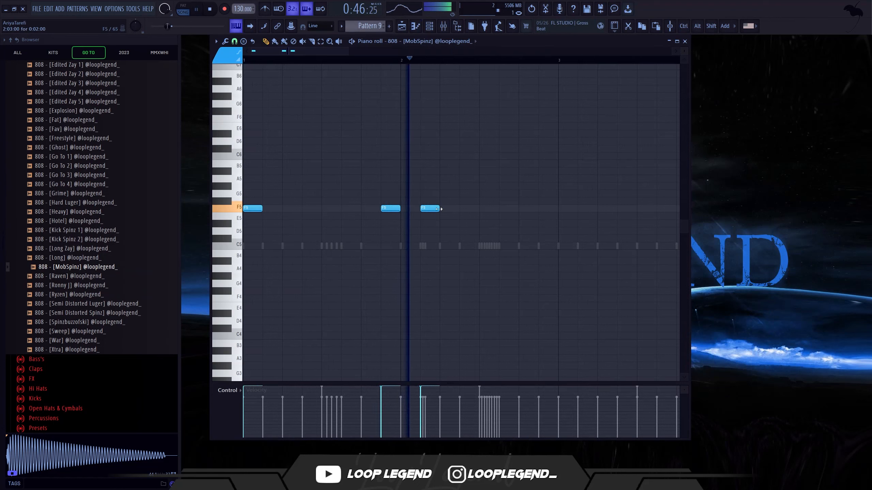
pyautogui.click(446, 208)
pyautogui.click(506, 209)
pyautogui.click(543, 209)
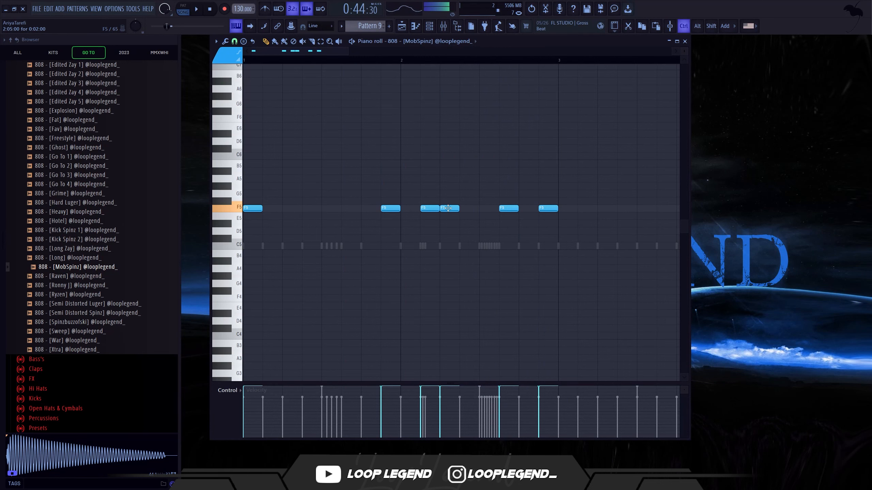
# Move the last three 808 notes of bar 2 to C6 and duplicate the two-bar phrase into bars 3 and 4
pyautogui.moveTo(467, 209); pyautogui.dragTo(622, 207)
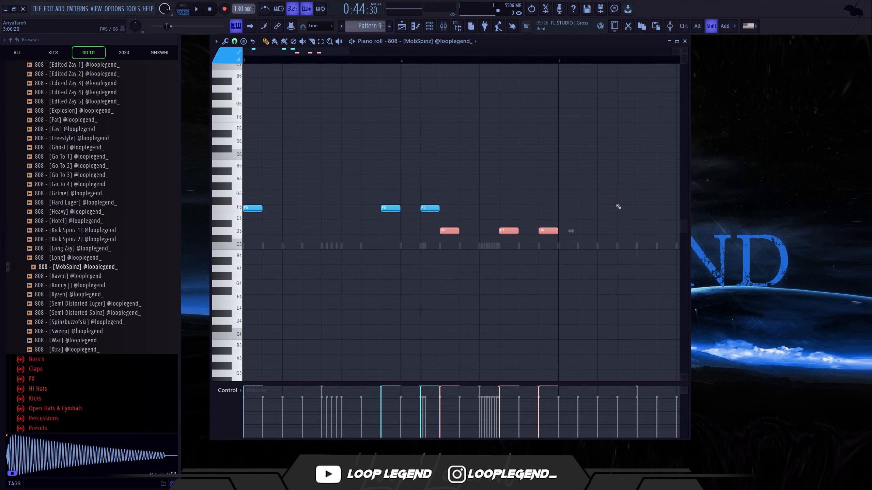
pyautogui.press('space')
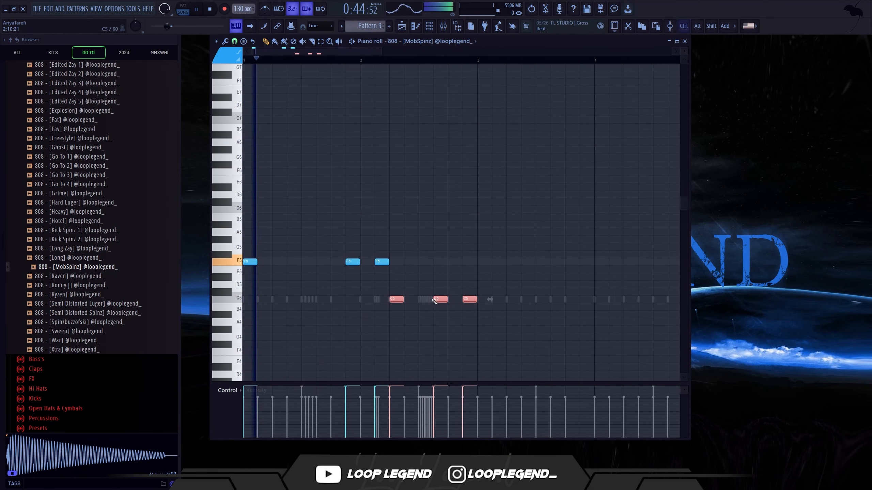
pyautogui.moveTo(416, 283); pyautogui.dragTo(491, 288)
pyautogui.hotkey('ctrl', 'Up')
pyautogui.hotkey('ctrl', 'Up')
pyautogui.moveTo(457, 245); pyautogui.dragTo(441, 187)
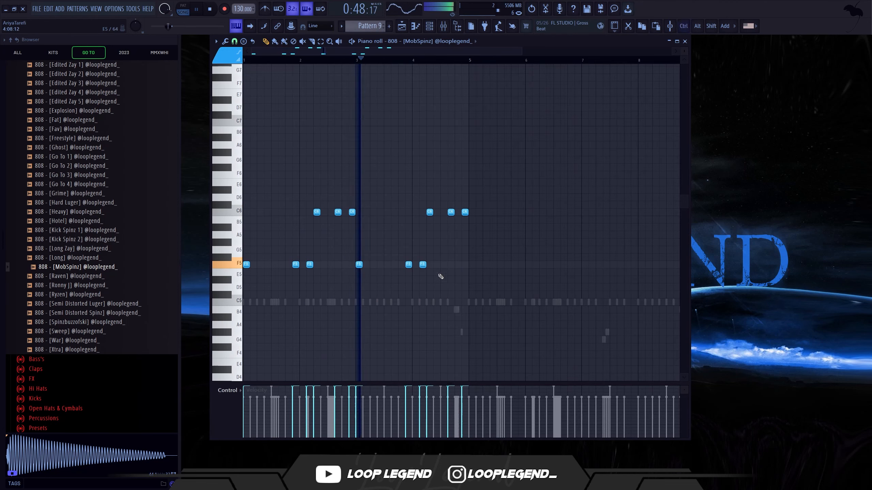
# Add an extra F5 808 note at 3:13 near the end of bar 3 and play the line back
pyautogui.scroll(3, 405, 266)
pyautogui.click(397, 264)
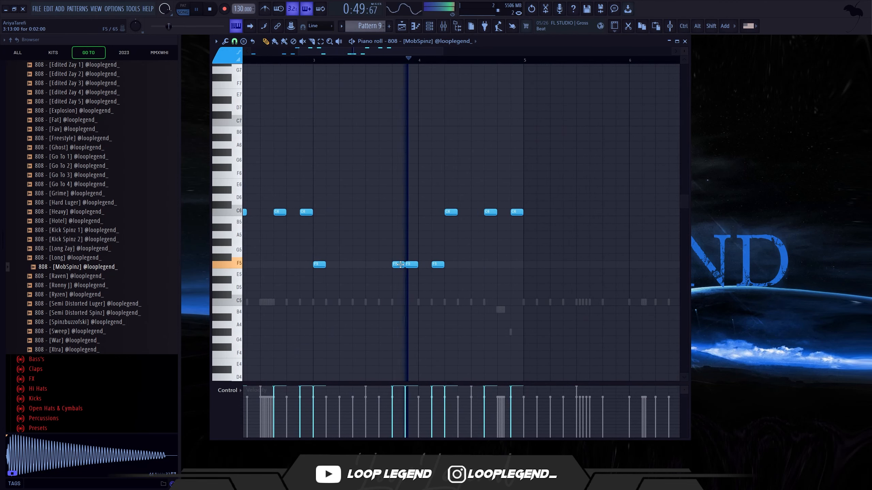
pyautogui.click(501, 212)
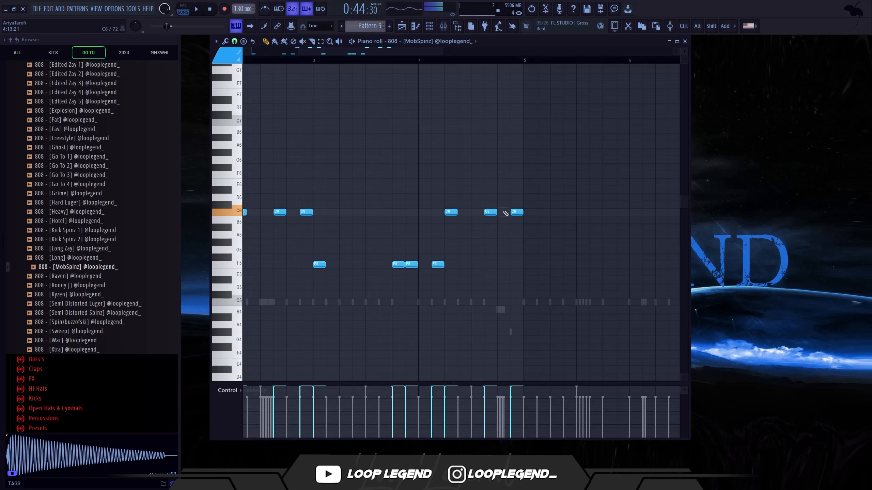
pyautogui.click(308, 56)
pyautogui.press('space')
# Set the piano roll snap to 1/4 beat and add a short C6 note at 4:09
pyautogui.click(235, 41)
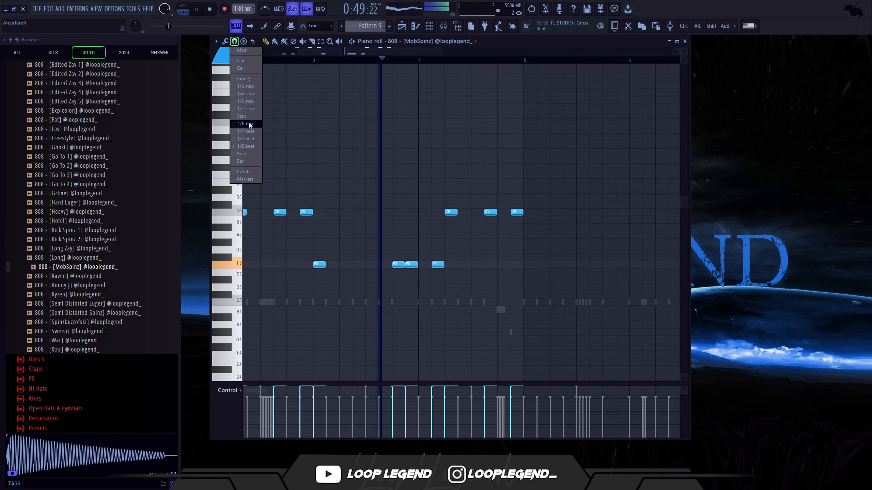
pyautogui.click(244, 133)
pyautogui.press('space')
pyautogui.scroll(2, 476, 212)
pyautogui.click(477, 212)
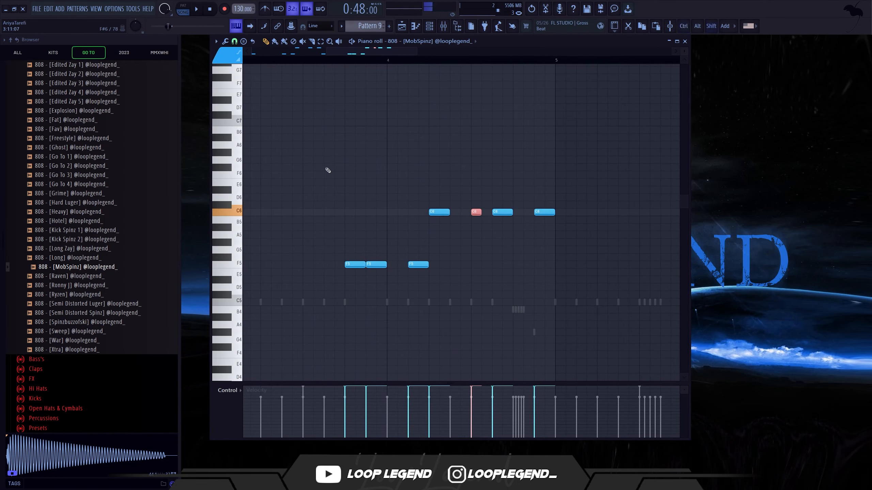
# Set the snap to 1/2 step and replace the short C6 note at 4:09 with three short C#6 notes
pyautogui.click(234, 41)
pyautogui.click(251, 109)
pyautogui.scroll(2, 489, 214)
pyautogui.rightClick(491, 215)
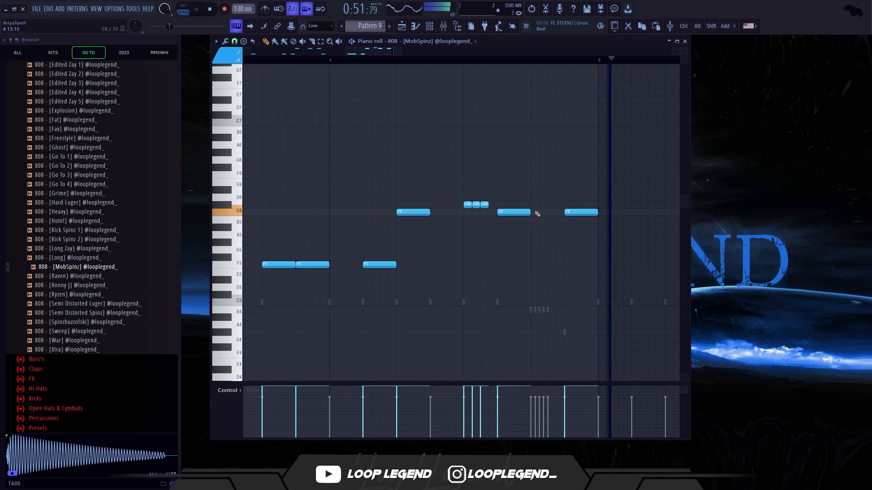
# Add a C6 808 note at 4:13 and raise the last note of bar 4 an octave to C7
pyautogui.moveTo(535, 209); pyautogui.dragTo(530, 211)
pyautogui.keyDown('ctrl'); pyautogui.moveTo(544, 199); pyautogui.dragTo(582, 257); pyautogui.keyUp('ctrl')
pyautogui.hotkey('ctrl', 'Up')
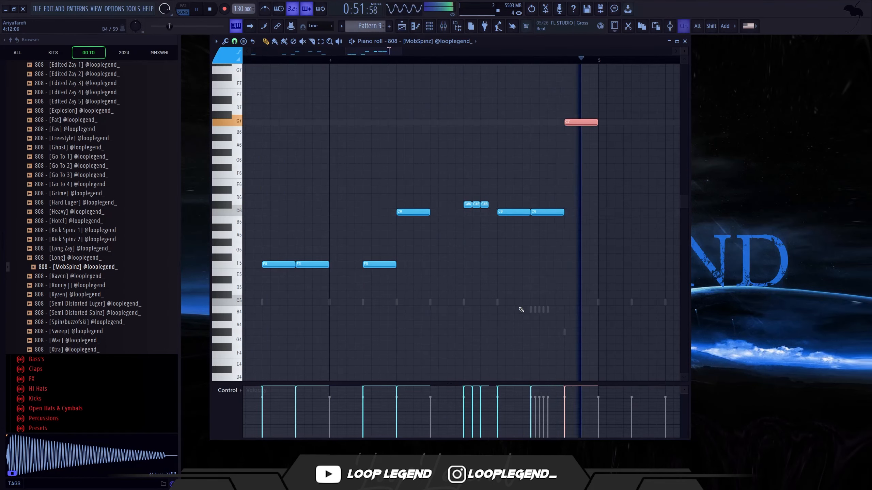
# Duplicate the whole four-bar 808 pattern once into bars 5 to 8, undoing the surplus copy
pyautogui.hotkey('ctrl', 'a')
pyautogui.hotkey('ctrl', 'b')
pyautogui.hotkey('ctrl', 'b')
pyautogui.scroll(-6, 494, 321)
pyautogui.hotkey('ctrl', 'z')
pyautogui.keyDown('ctrl'); pyautogui.moveTo(419, 326); pyautogui.dragTo(441, 321); pyautogui.keyUp('ctrl')
pyautogui.scroll(4, 288, 97)
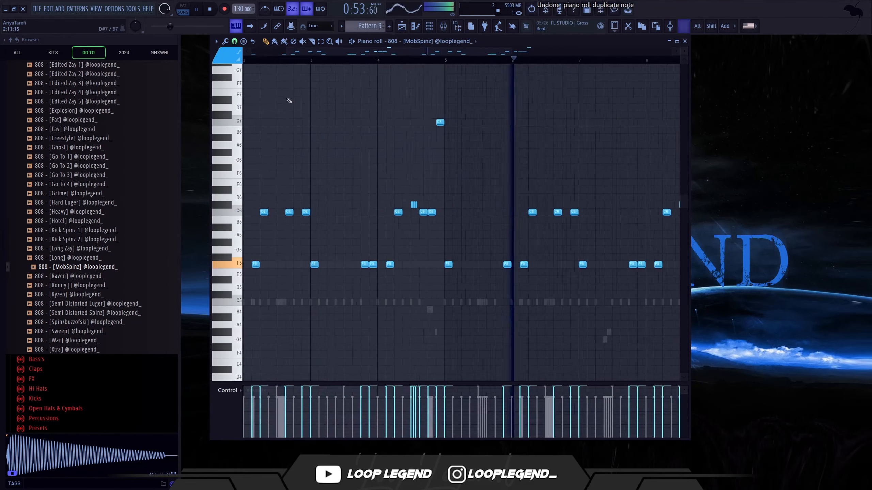
# Set the snap to 1/2 beat and add an F5 808 note at 5:07
pyautogui.click(235, 41)
pyautogui.click(246, 146)
pyautogui.scroll(-4, 447, 284)
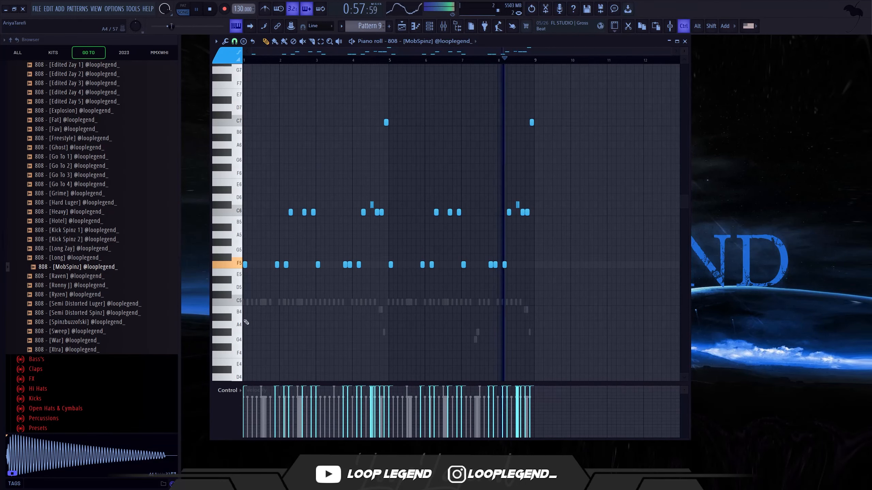
pyautogui.scroll(4, 343, 282)
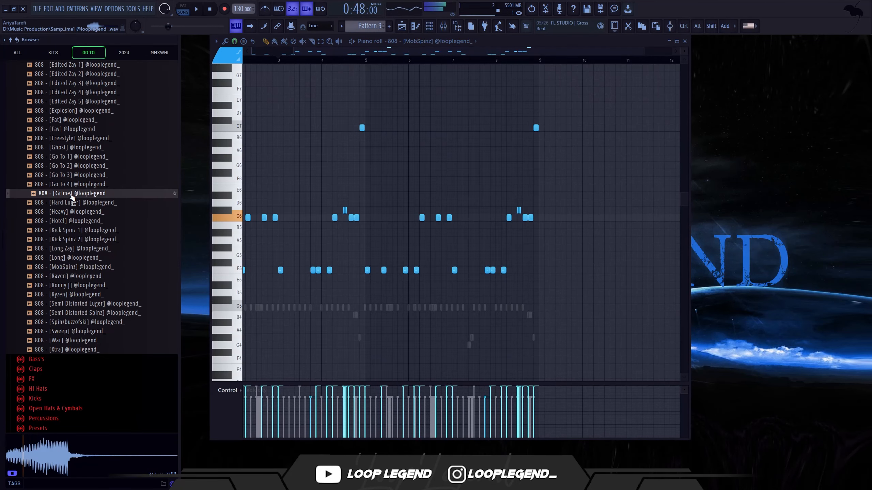
# Load 808 - [Grime] into a new channel and place its F5 notes at 3:07 and 3:13
pyautogui.rightClick(71, 194)
pyautogui.click(100, 205)
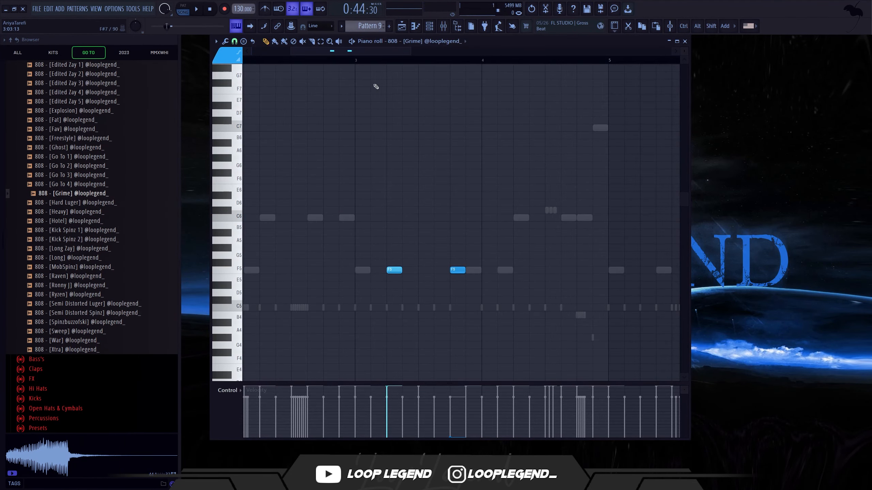
pyautogui.press('space')
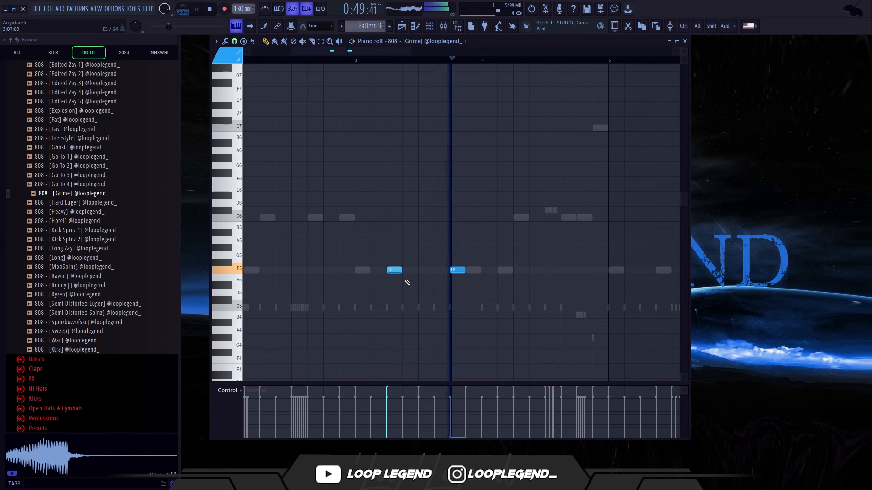
pyautogui.moveTo(398, 272); pyautogui.dragTo(413, 272)
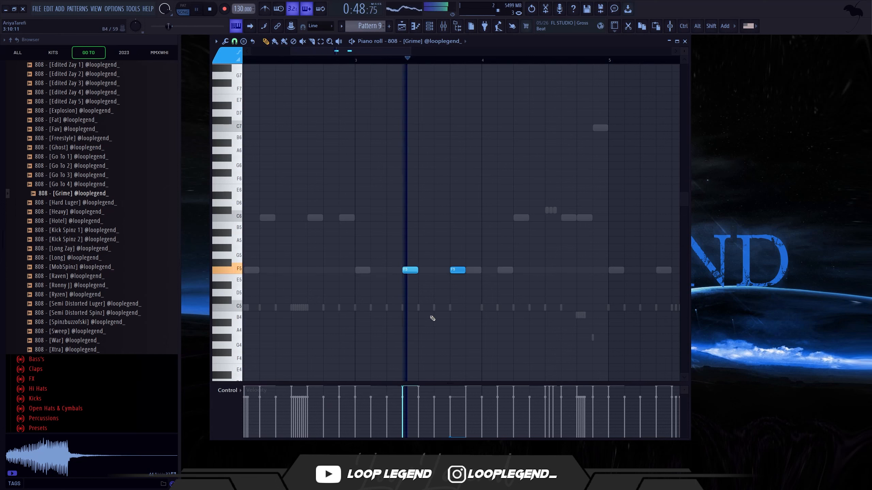
pyautogui.press('space')
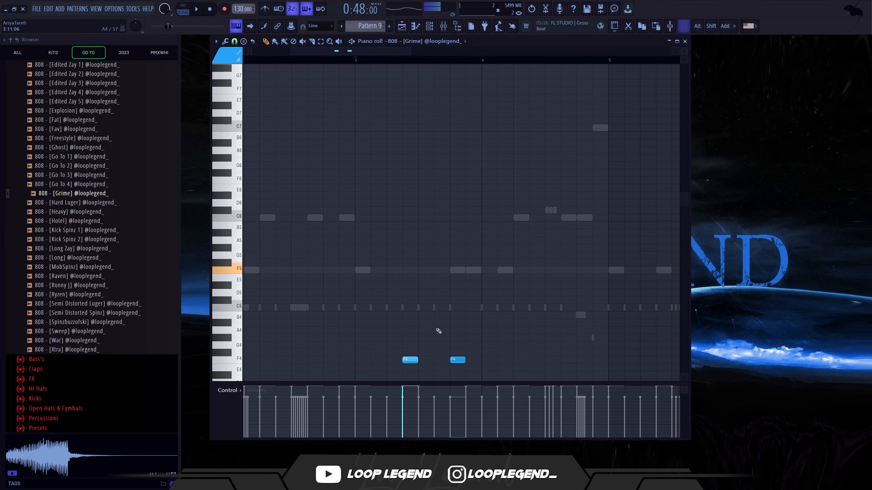
# Check the Grime sampler settings, lengthen the note at 3:07, and place a G#5 copy of both notes from 7:07
pyautogui.press('F6')
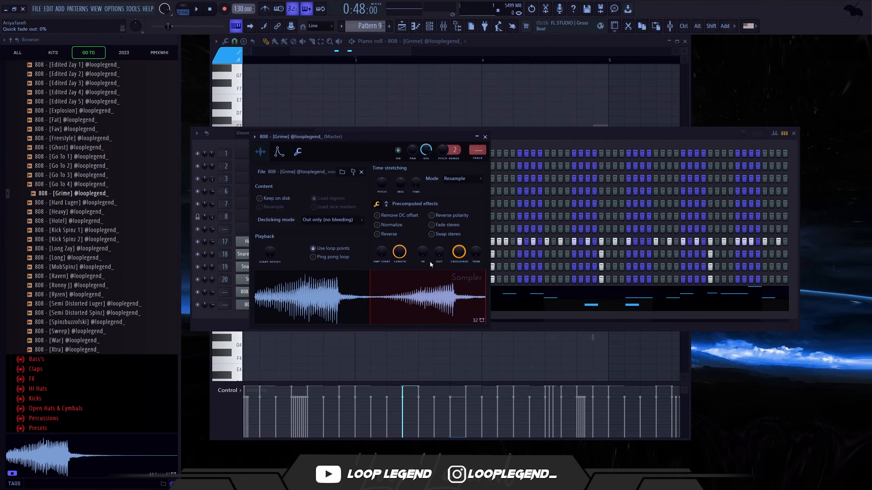
pyautogui.press('space')
pyautogui.press('F6')
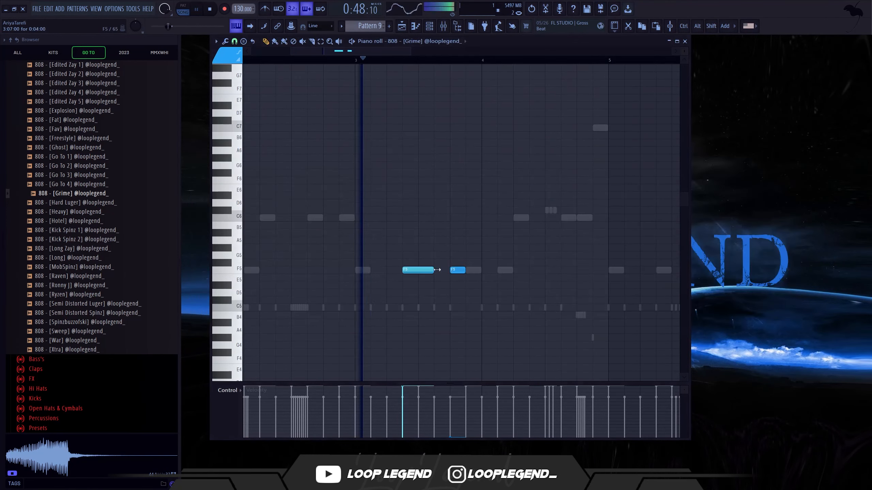
pyautogui.moveTo(445, 270); pyautogui.dragTo(432, 271)
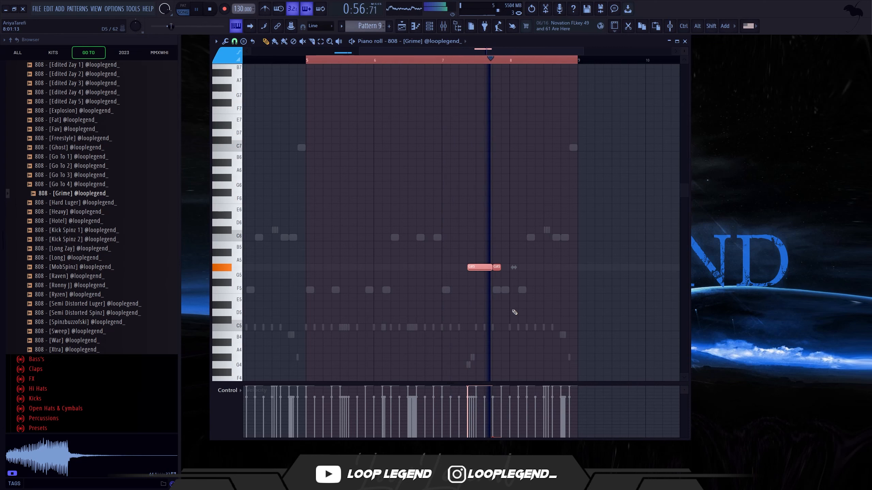
pyautogui.press('space')
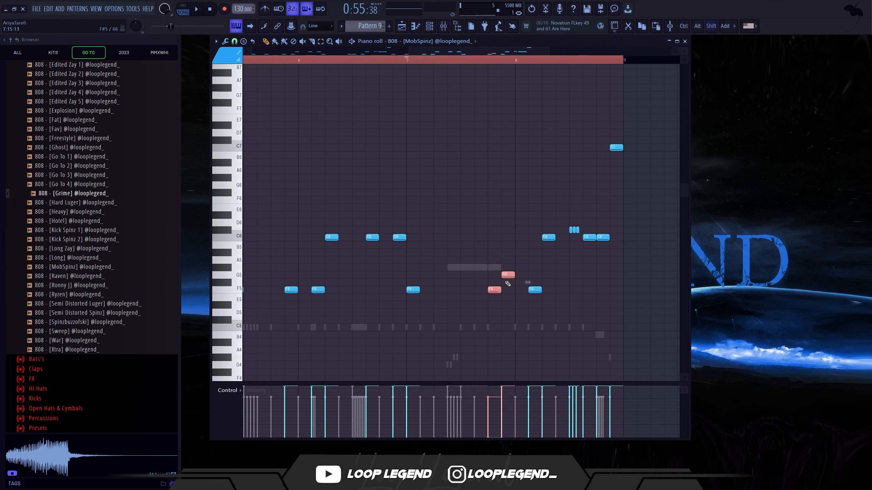
# Set the 808 - [MobSpinz] note at 7:15 to G5 after trying it on G#5
pyautogui.press('space')
pyautogui.moveTo(515, 258)
pyautogui.mouseDown()
pyautogui.moveTo(513, 277)
pyautogui.moveTo(493, 294)
pyautogui.moveTo(512, 270)
pyautogui.mouseUp()
pyautogui.hotkey('shift', 'Up')
pyautogui.hotkey('shift', 'Down')
pyautogui.hotkey('shift', 'Up')
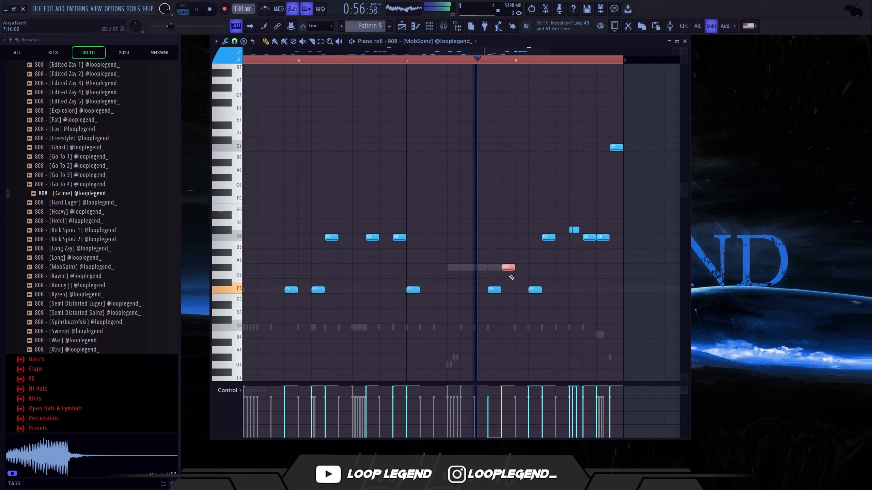
pyautogui.hotkey('shift', 'Down')
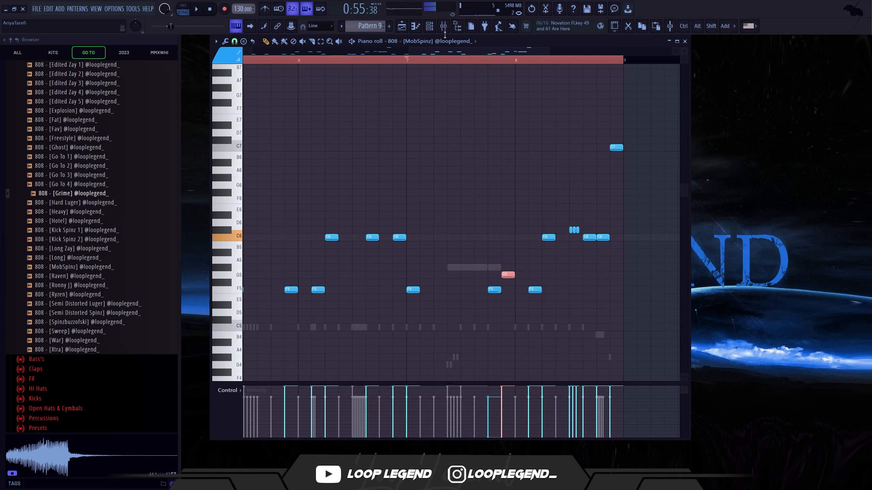
# Try the two 808 - [Grime] notes in bar 7 on G5 and return them to G#5
pyautogui.doubleClick(466, 267)
pyautogui.moveTo(501, 226); pyautogui.dragTo(450, 285)
pyautogui.press('space')
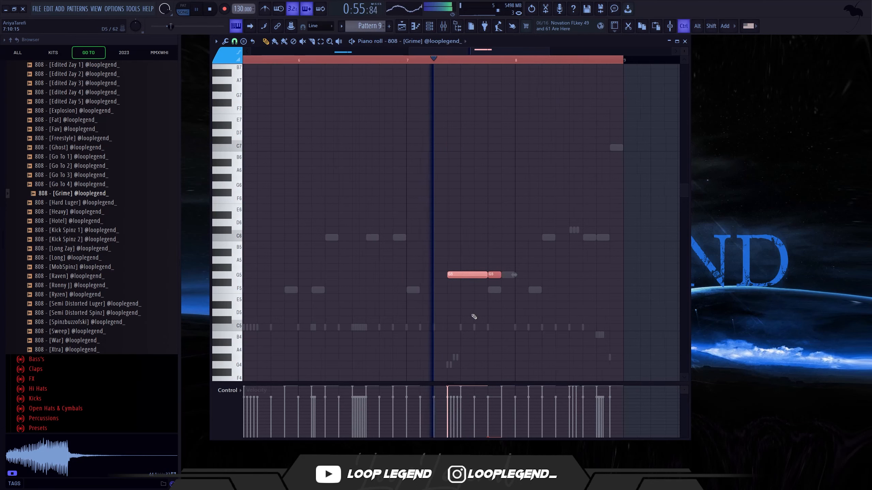
pyautogui.scroll(-2, 473, 317)
pyautogui.moveTo(452, 339); pyautogui.dragTo(500, 314)
pyautogui.scroll(-2, 500, 313)
pyautogui.scroll(3, 479, 319)
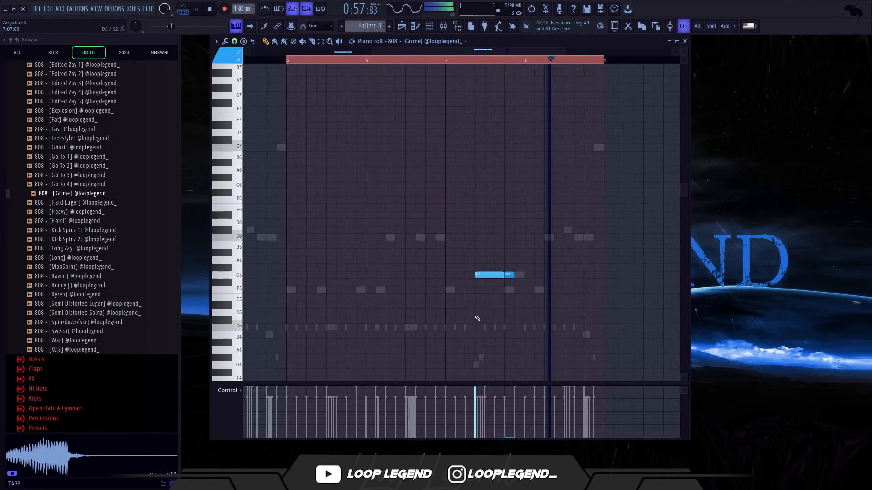
pyautogui.scroll(-3, 486, 311)
pyautogui.scroll(3, 484, 305)
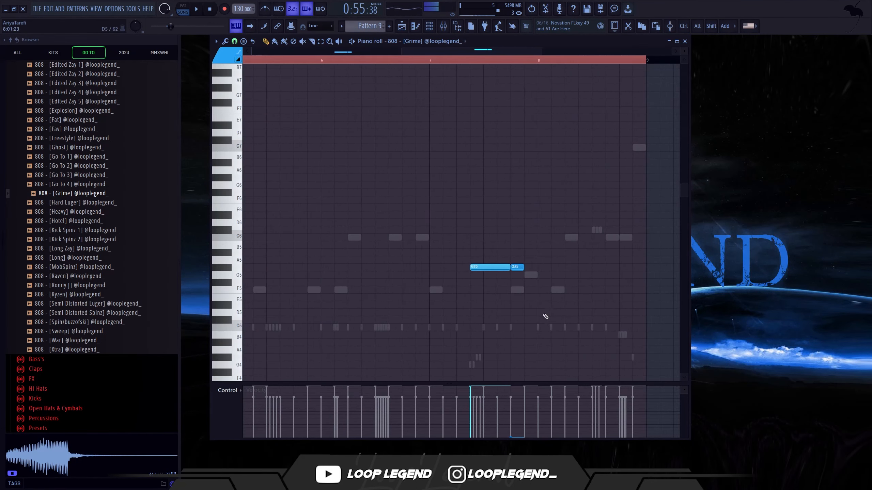
pyautogui.moveTo(508, 274); pyautogui.dragTo(515, 274)
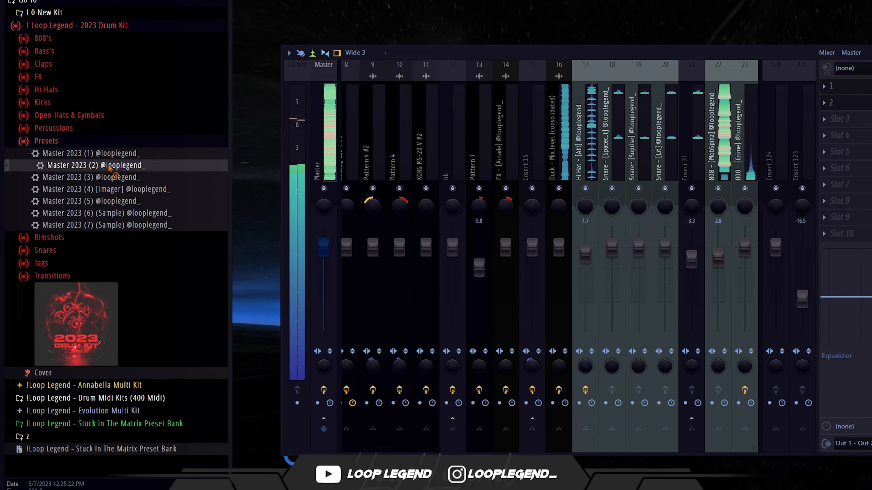
# Load the Master 2023 (2) preset from the drum kit onto the Master mixer track
pyautogui.moveTo(96, 165); pyautogui.dragTo(316, 131)
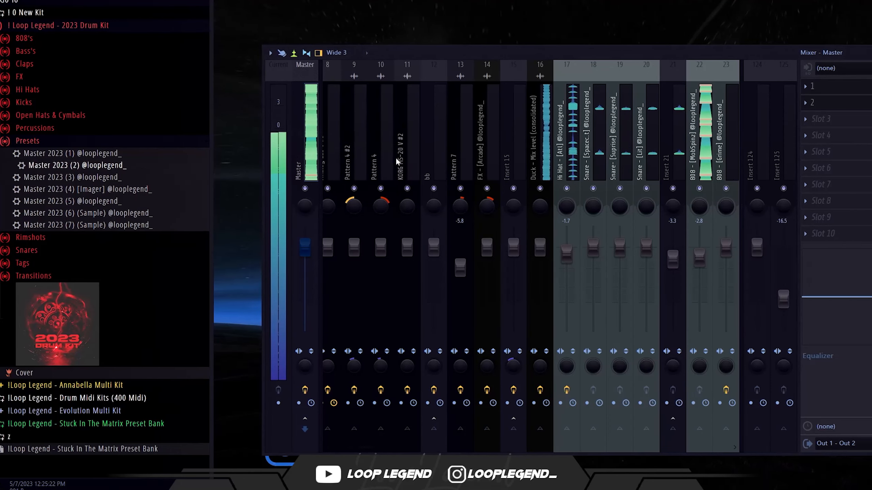
# Solo the Duck - Mix level (consolidated) mixer track, check its Fruity parametric EQ 2, and lower the track's level to -2.2
pyautogui.click(561, 117)
pyautogui.scroll(15, 486, 118)
pyautogui.scroll(-20, 569, 151)
pyautogui.click(505, 180)
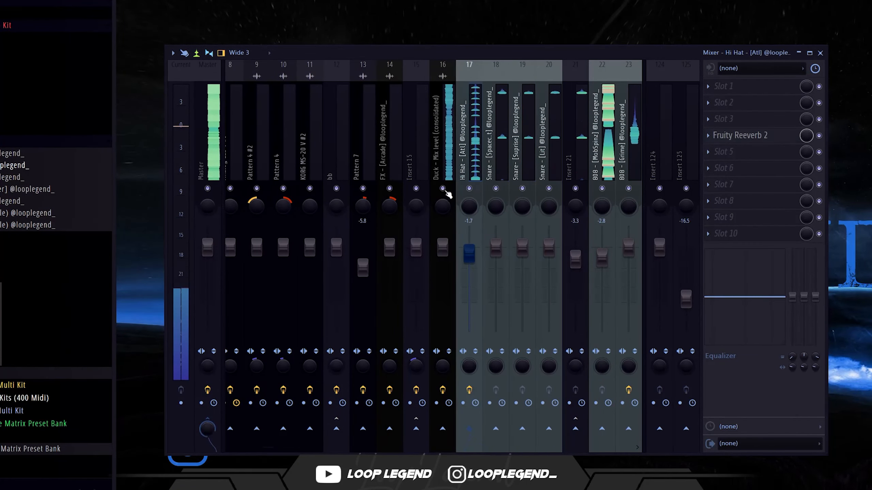
pyautogui.click(447, 152)
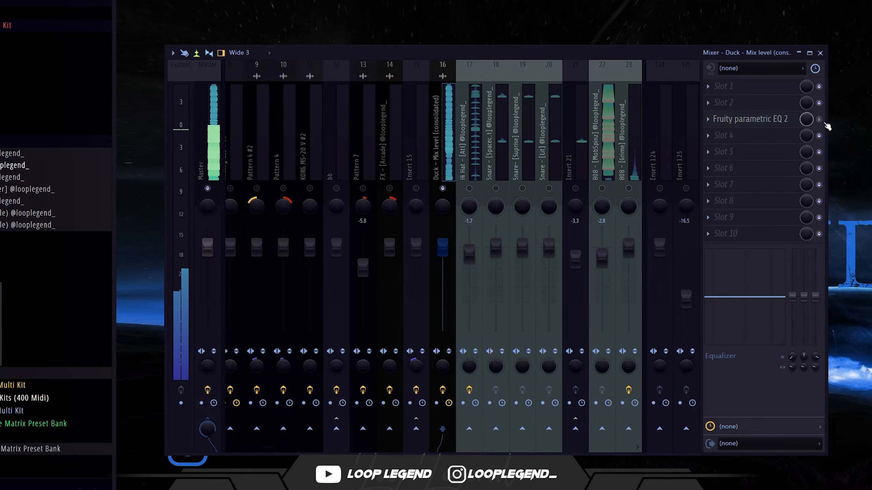
pyautogui.click(786, 120)
pyautogui.click(787, 121)
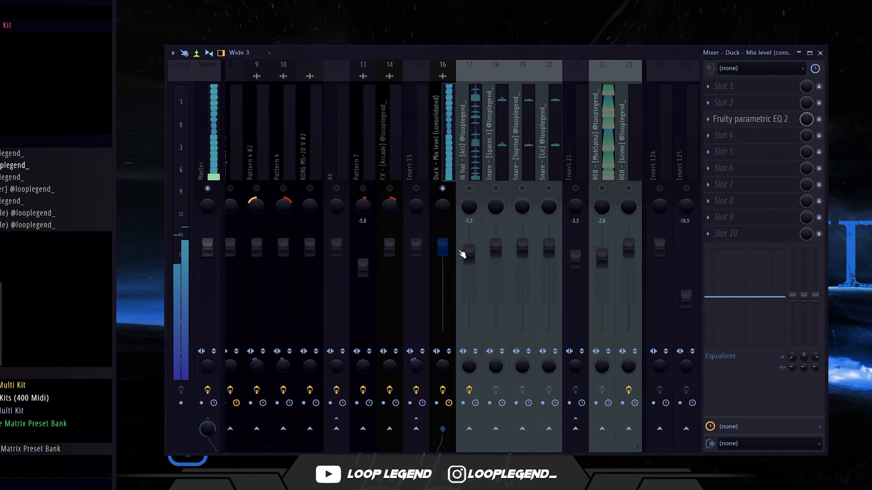
pyautogui.scroll(-2, 470, 159)
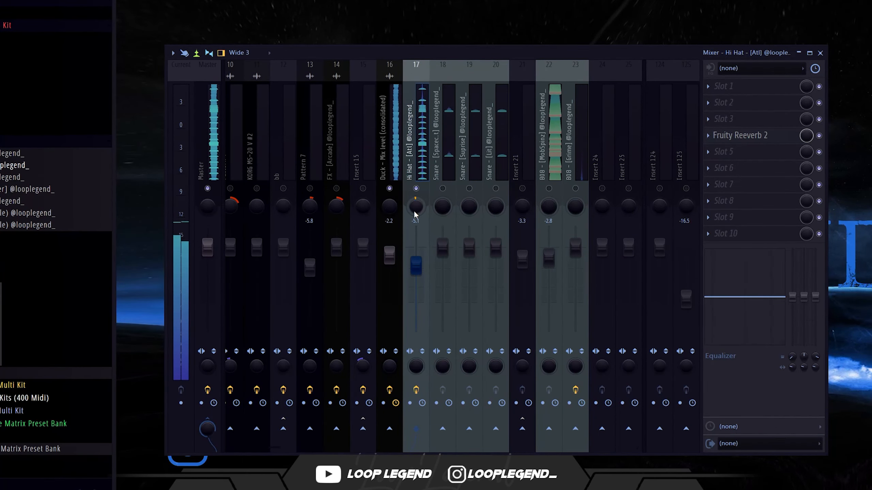
# Pan the Hi Hat - [Atl] track slightly left at a level of -5.1, and unmute Insert 21
pyautogui.moveTo(415, 208); pyautogui.dragTo(415, 210)
pyautogui.scroll(3, 446, 196)
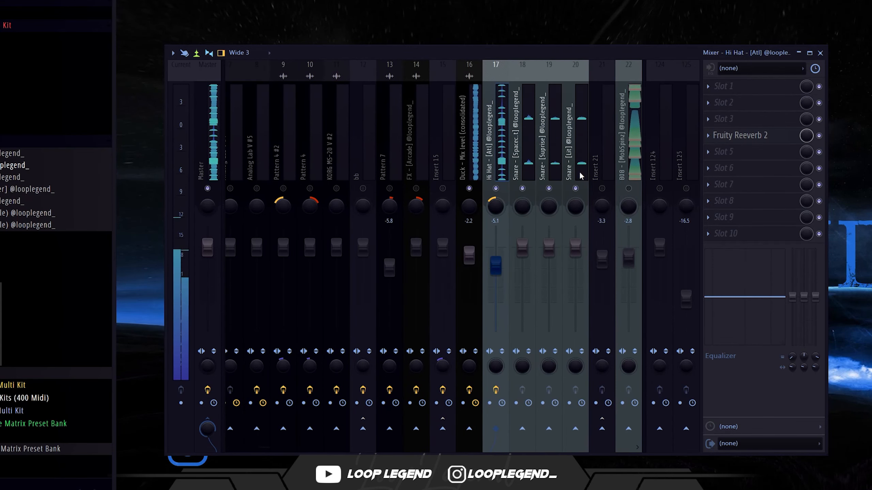
pyautogui.click(602, 189)
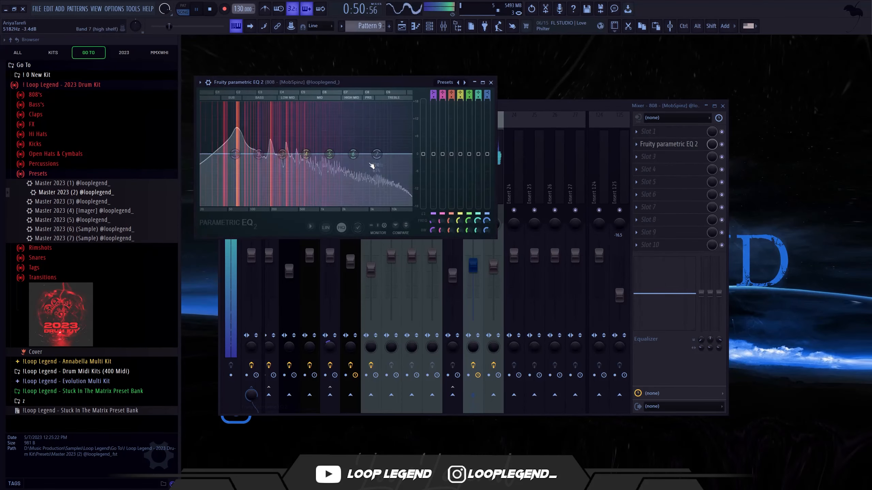
# Adjust the upper bands of the 808 - [MobSpinz] track's Fruity parametric EQ 2 and lower the track's level to -4.1
pyautogui.moveTo(353, 153); pyautogui.dragTo(382, 137)
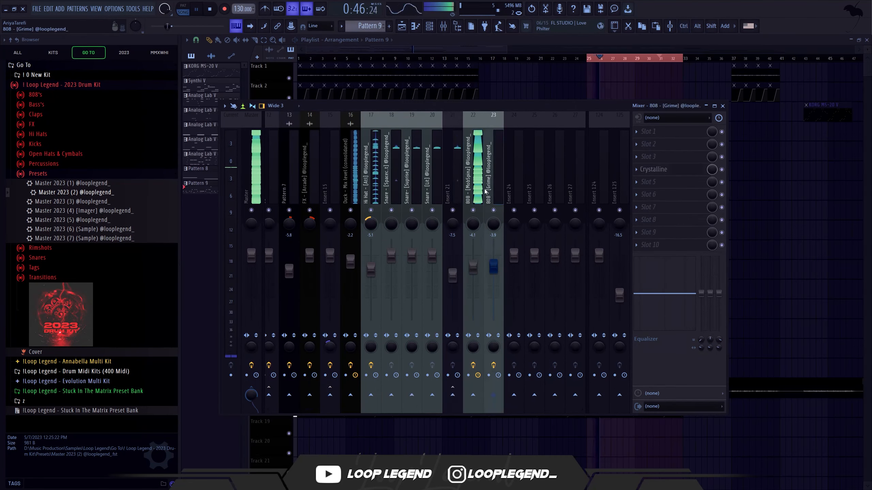
pyautogui.click(471, 302)
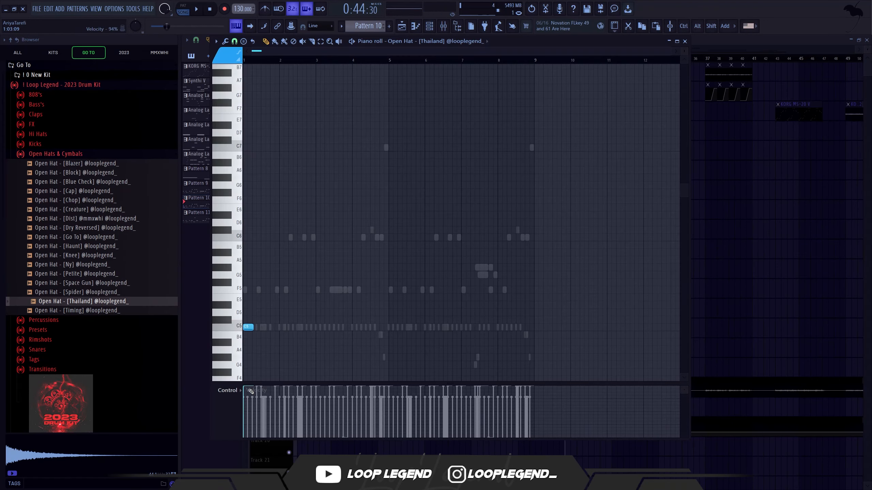
# Add a second Open Hat - [Thailand] note on C5 halfway through bar 1, and repeat the pair in bars 3 and 5
pyautogui.keyDown('alt'); pyautogui.click(249, 389); pyautogui.keyUp('alt')
pyautogui.scroll(4, 253, 371)
pyautogui.press('space')
pyautogui.click(292, 326)
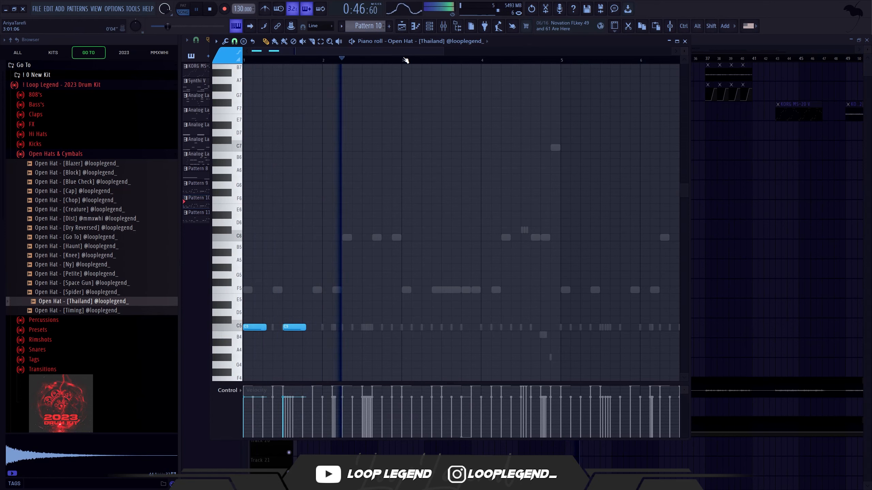
pyautogui.hotkey('ctrl', 'b')
pyautogui.hotkey('ctrl', 'b')
pyautogui.hotkey('ctrl', 'a')
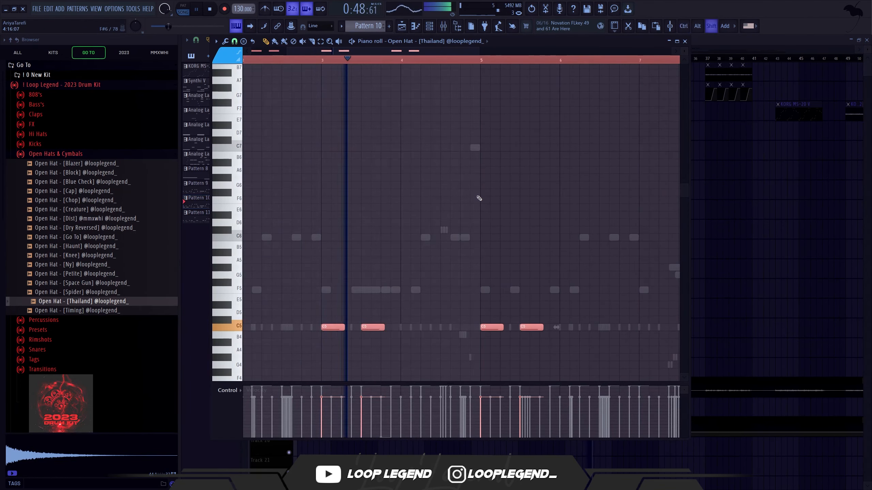
# Transpose all the Open Hat - [Thailand] notes down one semitone to B4
pyautogui.hotkey('shift', 'Down')
pyautogui.hotkey('shift', 'Down')
pyautogui.hotkey('shift', 'Down')
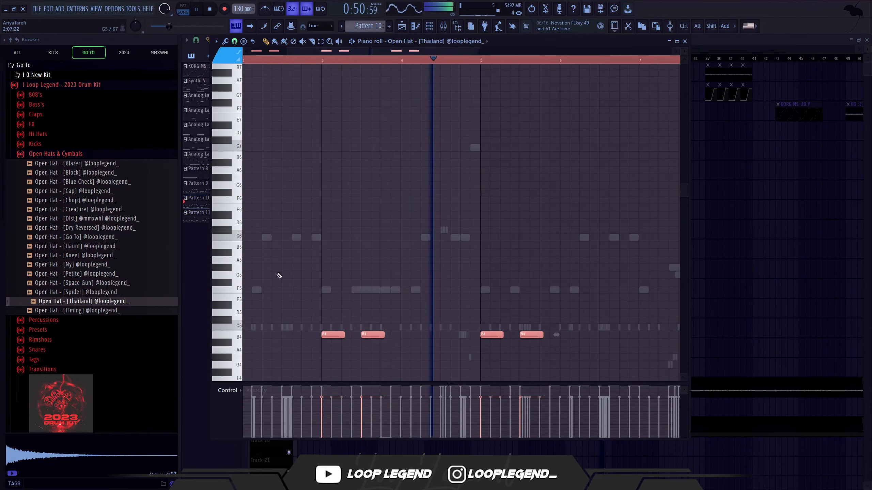
pyautogui.press('F6')
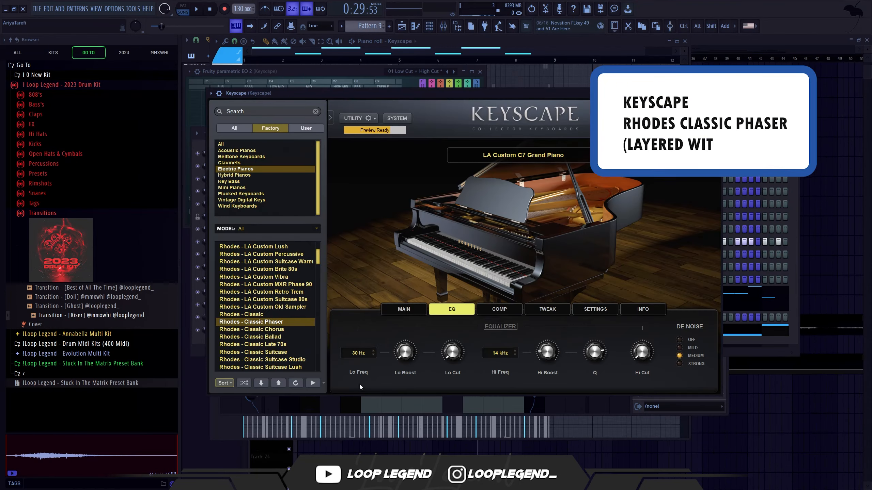
# Play the Keyscape layer and set the high-pass band of its Fruity parametric EQ 2 to 175 Hz
pyautogui.press('space')
pyautogui.press('F9')
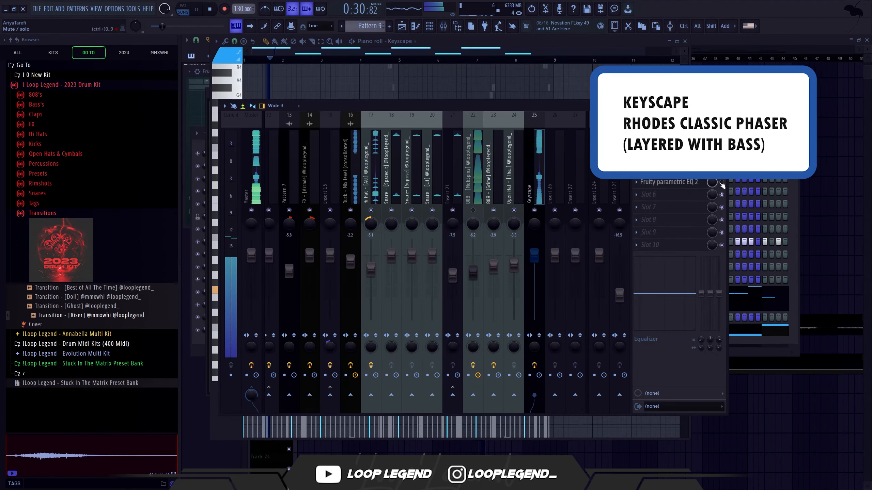
pyautogui.click(683, 182)
pyautogui.moveTo(422, 210); pyautogui.dragTo(423, 215)
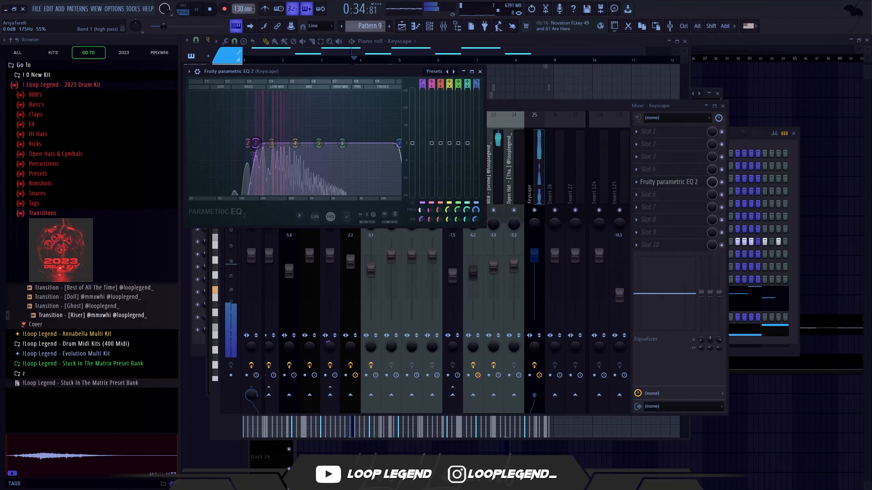
# Add Fruity Chorus to slot 8 of the Keyscape mixer track and lower its mix level
pyautogui.click(657, 224)
pyautogui.click(267, 421)
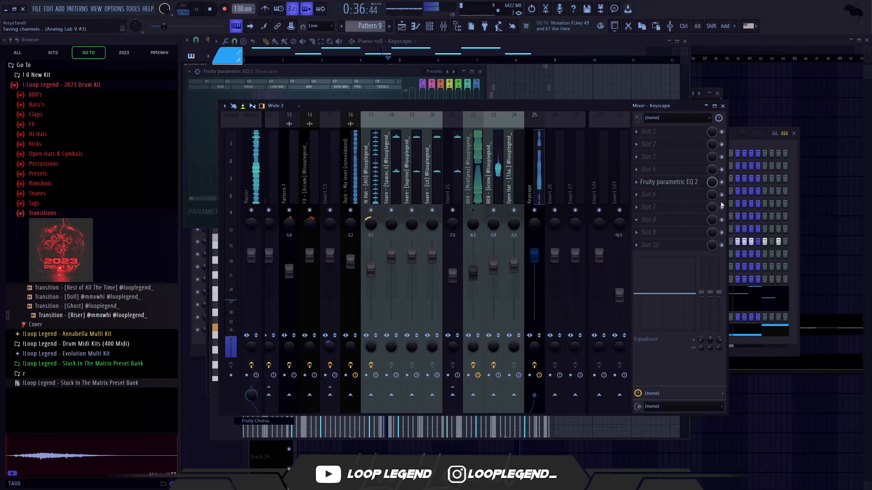
pyautogui.moveTo(712, 220); pyautogui.dragTo(712, 227)
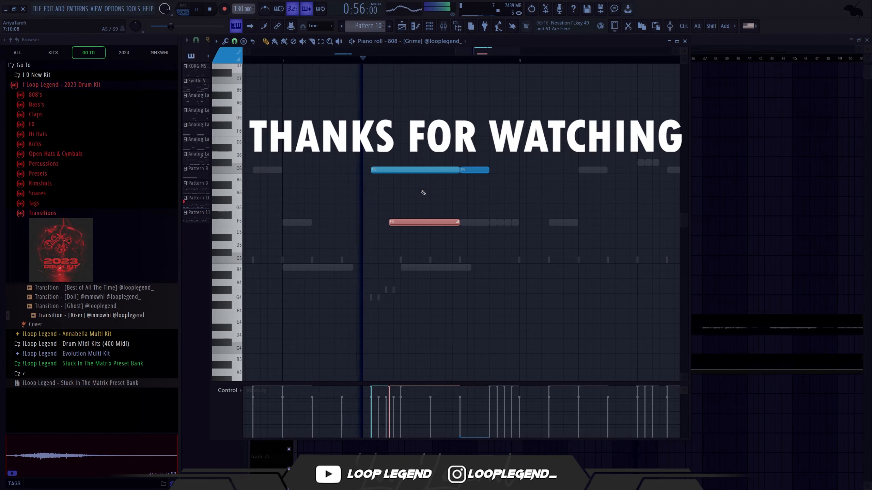
pyautogui.scroll(-5, 479, 243)
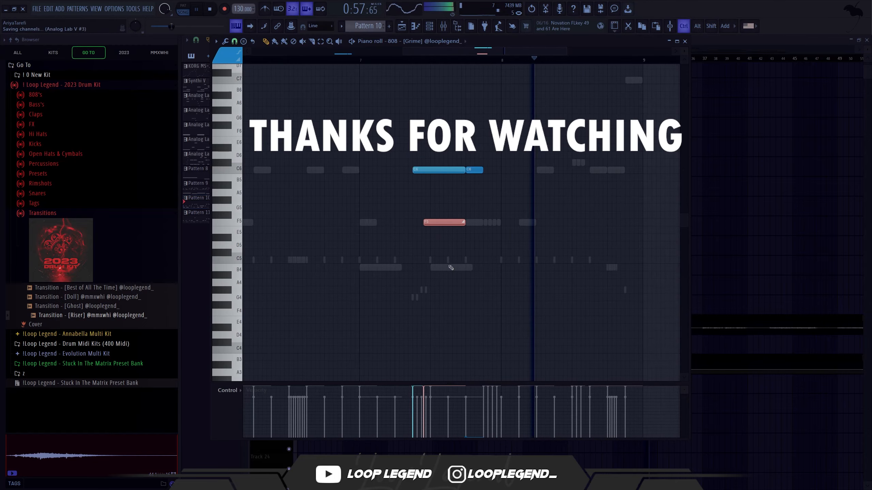